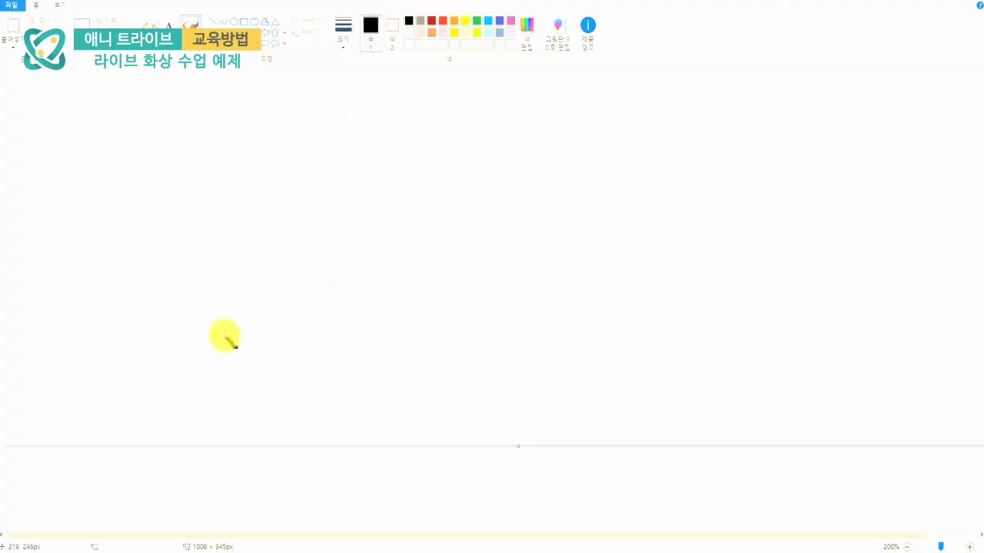
- Draw a tall oval head outline freehand in black, with a horizontal line across its upper part
{"action": "mouse_move", "coordinate": [234, 347]}
{"action": "left_mouse_down"}
{"action": "mouse_move", "coordinate": [318, 176]}
{"action": "mouse_move", "coordinate": [252, 342]}
{"action": "left_mouse_up"}
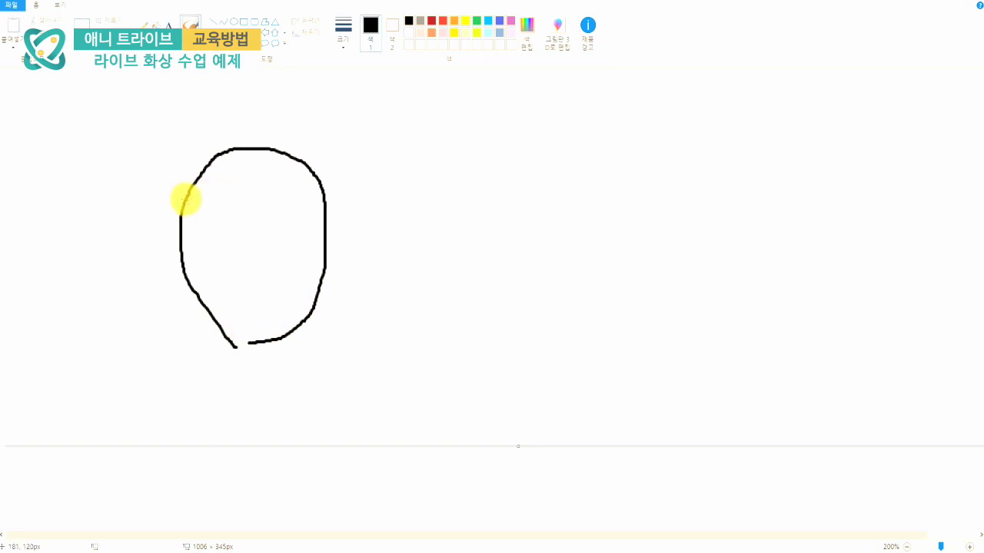
{"action": "left_click_drag", "start_coordinate": [186, 198], "coordinate": [329, 199]}
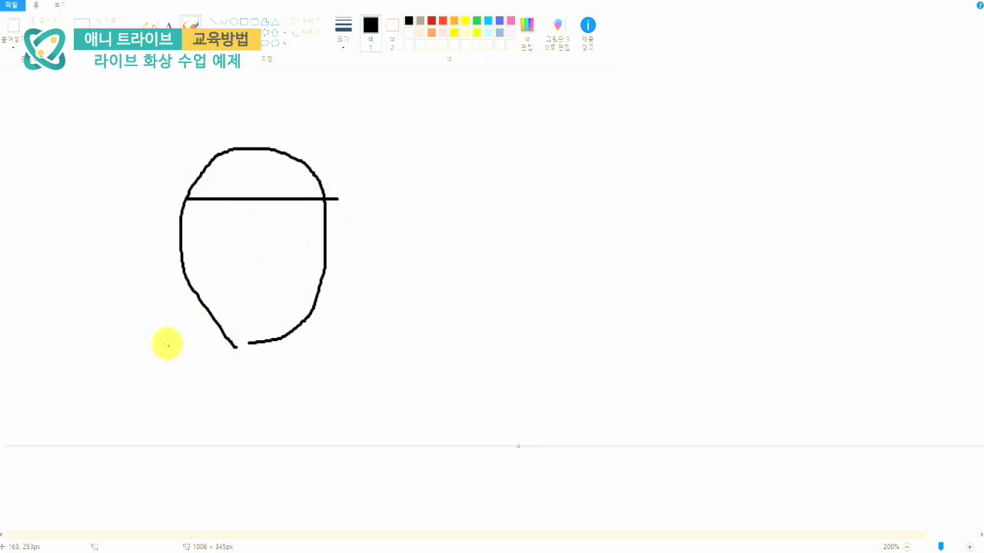
{"action": "mouse_move", "coordinate": [226, 240]}
{"action": "left_mouse_down"}
{"action": "mouse_move", "coordinate": [226, 339]}
{"action": "mouse_move", "coordinate": [242, 347]}
{"action": "left_mouse_up"}
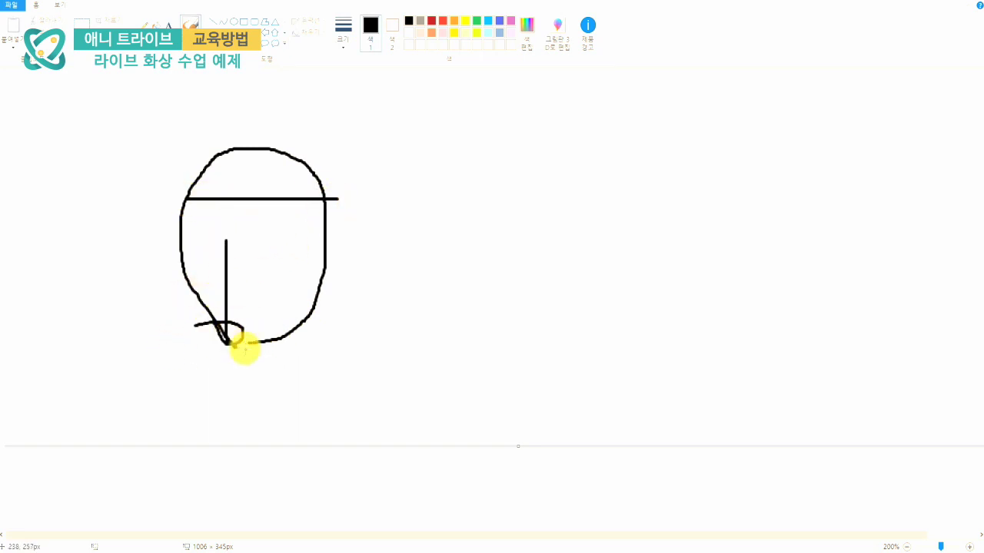
{"action": "key", "text": "ctrl+z"}
{"action": "key", "text": "ctrl+z"}
- Sketch an S-like mark with a long upper stroke to the right of the head and a downward arrow to its left
{"action": "mouse_move", "coordinate": [421, 220]}
{"action": "left_mouse_down"}
{"action": "mouse_move", "coordinate": [400, 284]}
{"action": "mouse_move", "coordinate": [476, 223]}
{"action": "mouse_move", "coordinate": [512, 231]}
{"action": "left_mouse_up"}
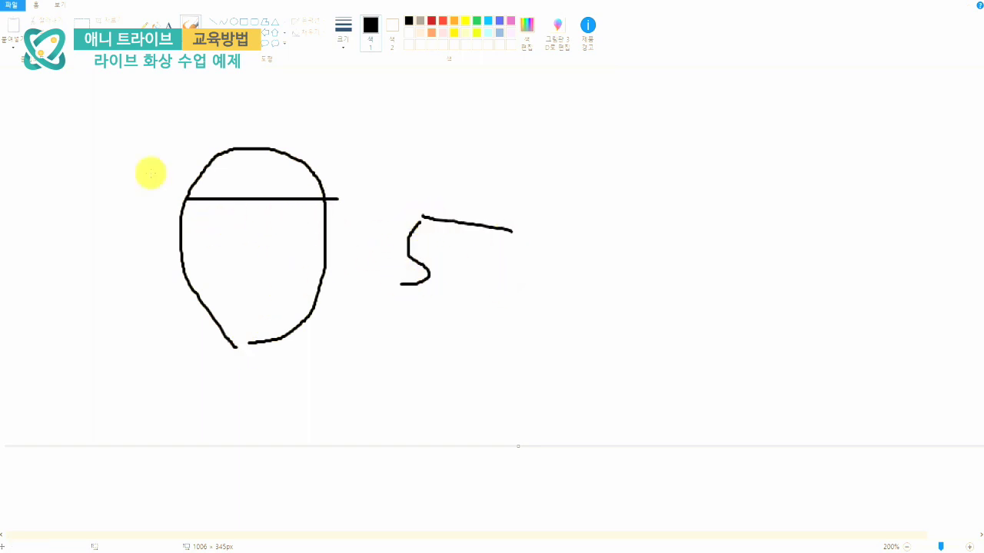
{"action": "left_click_drag", "start_coordinate": [143, 160], "coordinate": [138, 260]}
{"action": "mouse_move", "coordinate": [119, 250]}
{"action": "left_mouse_down"}
{"action": "mouse_move", "coordinate": [130, 279]}
{"action": "mouse_move", "coordinate": [110, 266]}
{"action": "left_mouse_up"}
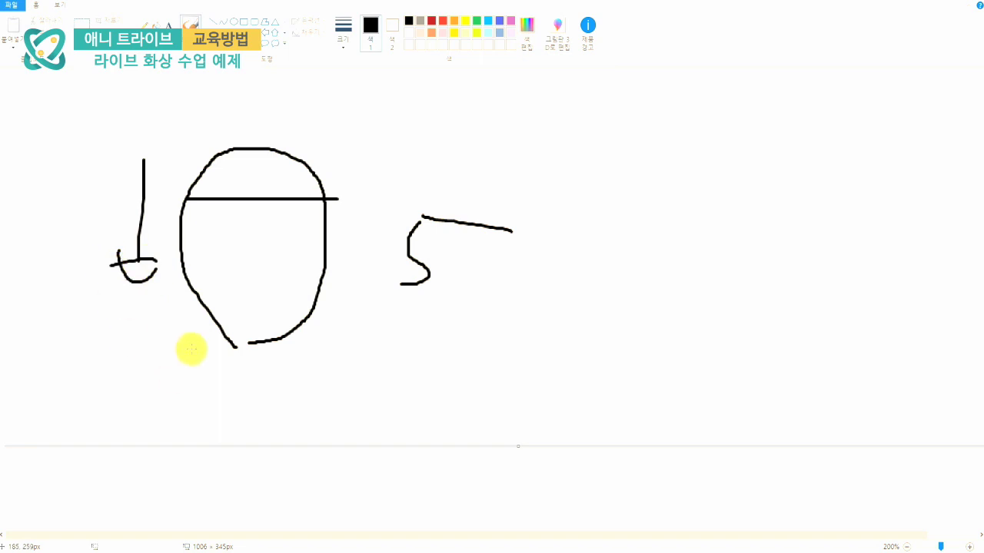
{"action": "left_click_drag", "start_coordinate": [172, 327], "coordinate": [357, 328]}
{"action": "left_click_drag", "start_coordinate": [142, 264], "coordinate": [347, 245]}
{"action": "left_click_drag", "start_coordinate": [154, 215], "coordinate": [511, 228]}
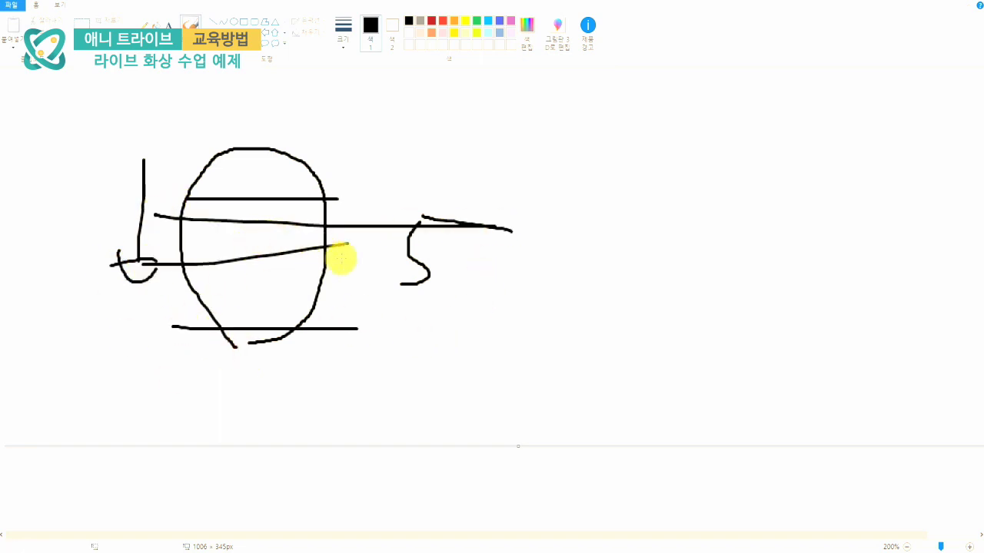
{"action": "left_click_drag", "start_coordinate": [363, 203], "coordinate": [363, 229]}
{"action": "left_click_drag", "start_coordinate": [363, 254], "coordinate": [362, 274]}
{"action": "left_click_drag", "start_coordinate": [362, 307], "coordinate": [362, 321]}
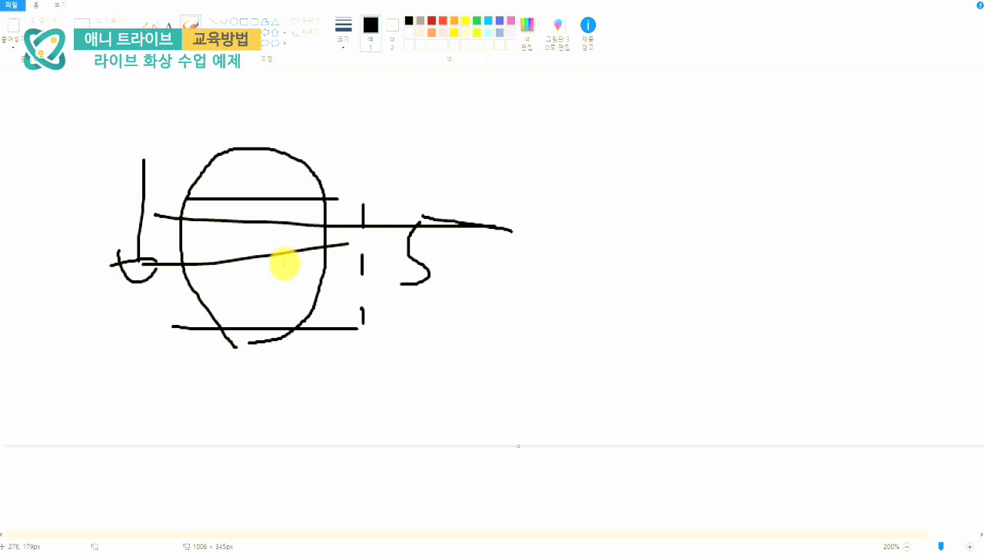
{"action": "key", "text": "ctrl+z"}
{"action": "key", "text": "ctrl+z"}
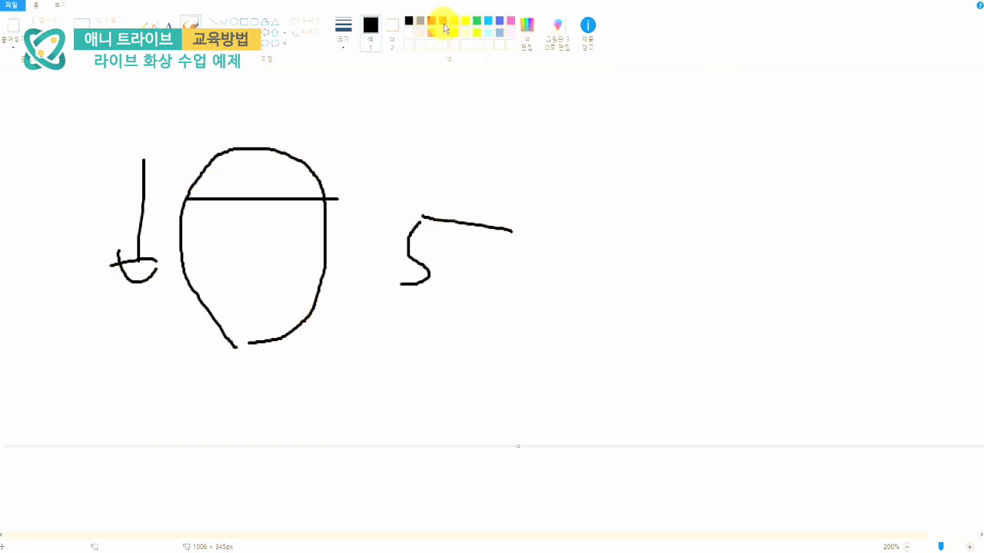
- Draw straight red horizontal lines across the head outline: one just below the black line, one at mid-height and two near the chin
{"action": "left_click", "coordinate": [443, 21]}
{"action": "left_click", "coordinate": [214, 21]}
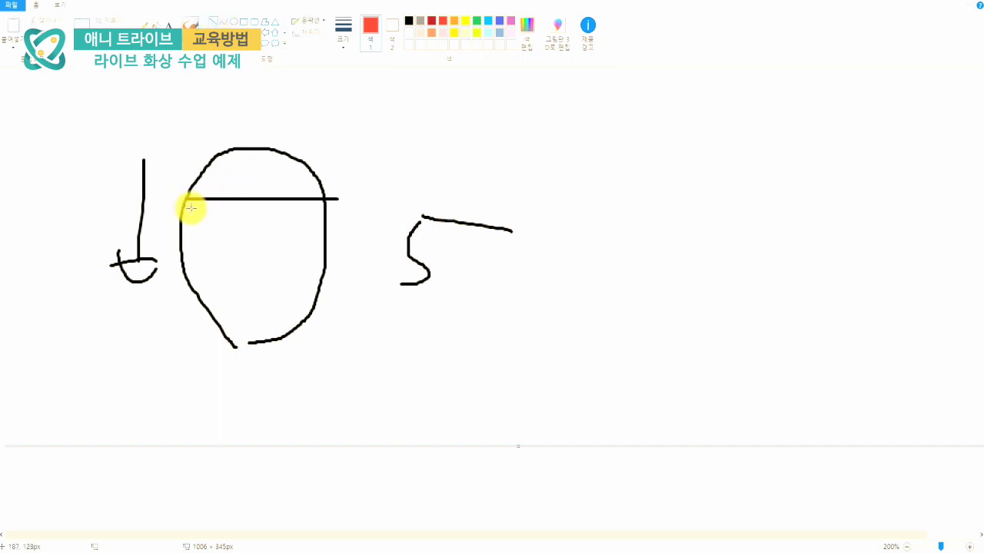
{"action": "left_click_drag", "start_coordinate": [166, 208], "coordinate": [355, 209]}
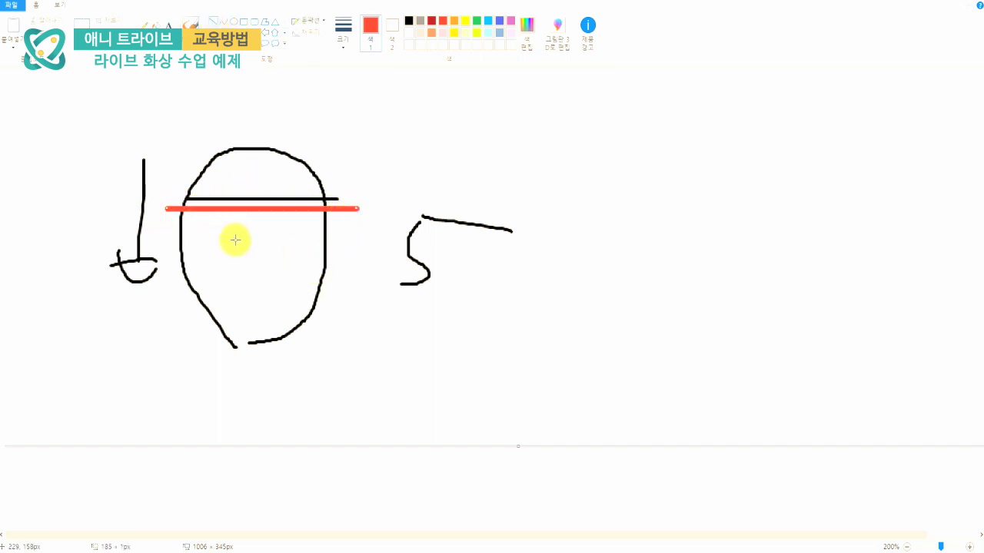
{"action": "left_click_drag", "start_coordinate": [166, 241], "coordinate": [391, 239]}
{"action": "left_click_drag", "start_coordinate": [196, 338], "coordinate": [395, 331]}
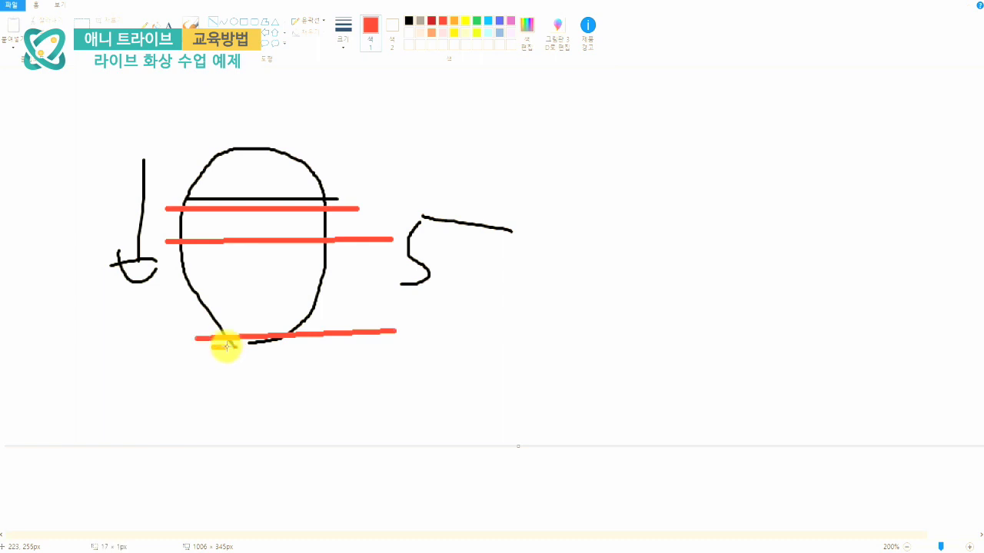
{"action": "left_click_drag", "start_coordinate": [227, 346], "coordinate": [358, 347]}
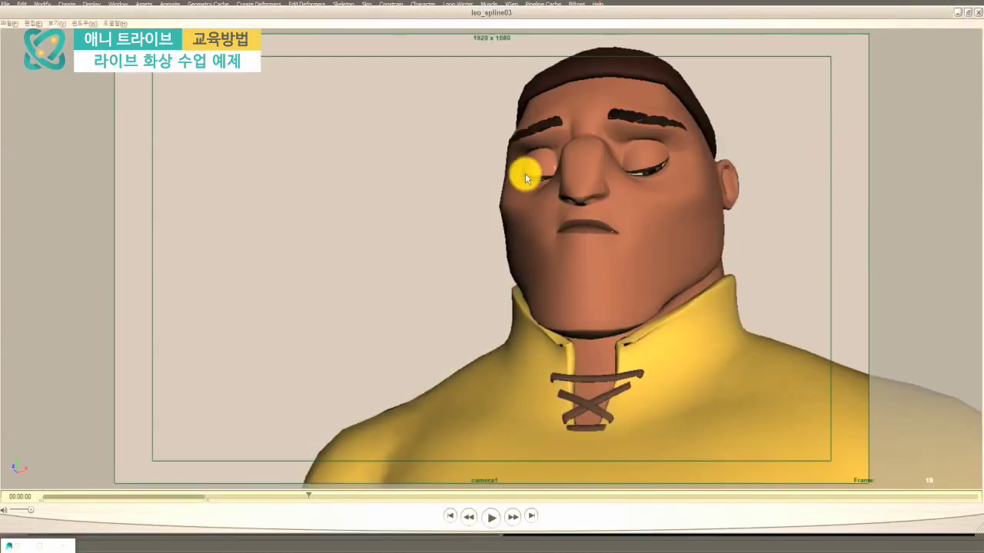
- Switch to the leo_spline03 playblast video and replay it from around frame 10 to examine the head turn and blink
{"action": "key", "text": "space"}
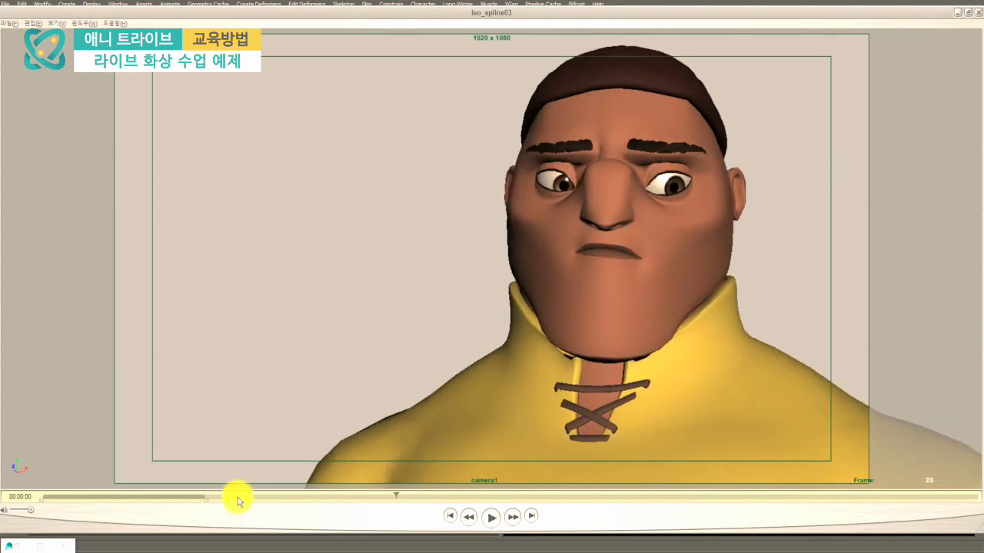
{"action": "key", "text": "space"}
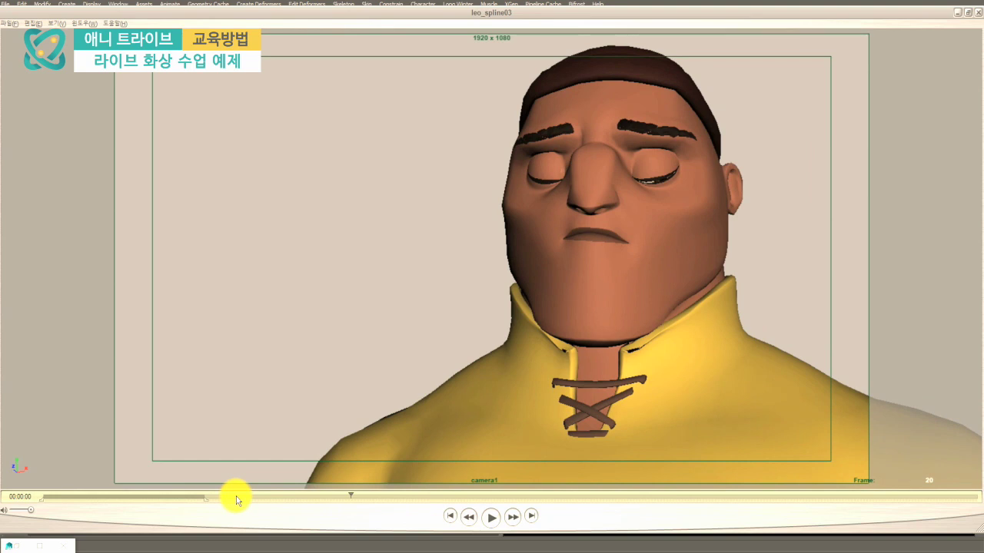
{"action": "left_click", "coordinate": [215, 500]}
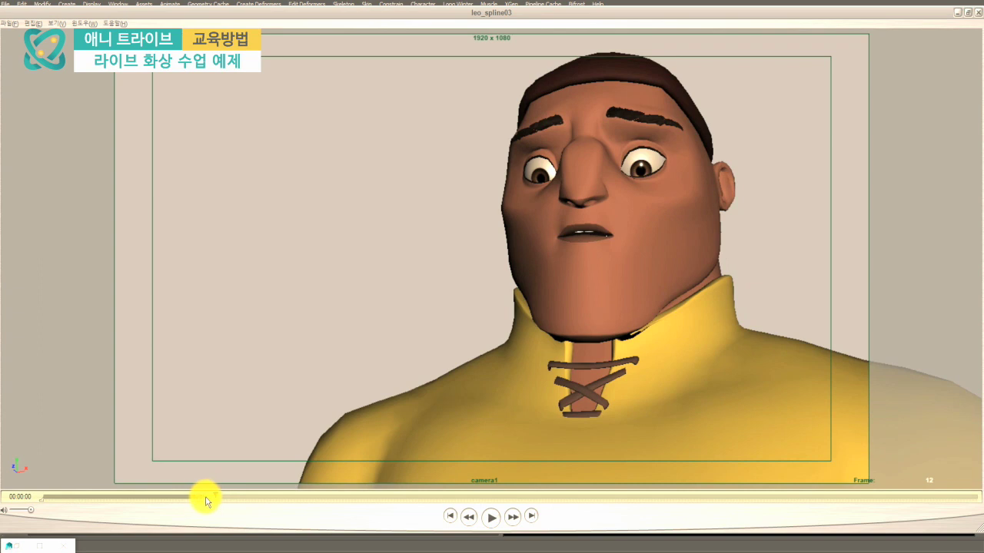
{"action": "left_click", "coordinate": [205, 499]}
{"action": "key", "text": "space"}
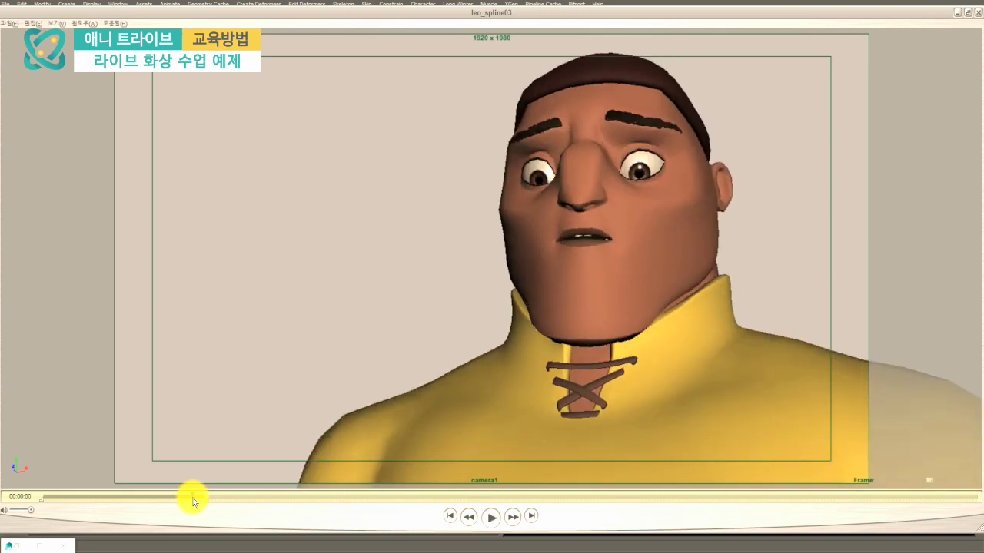
{"action": "key", "text": "space"}
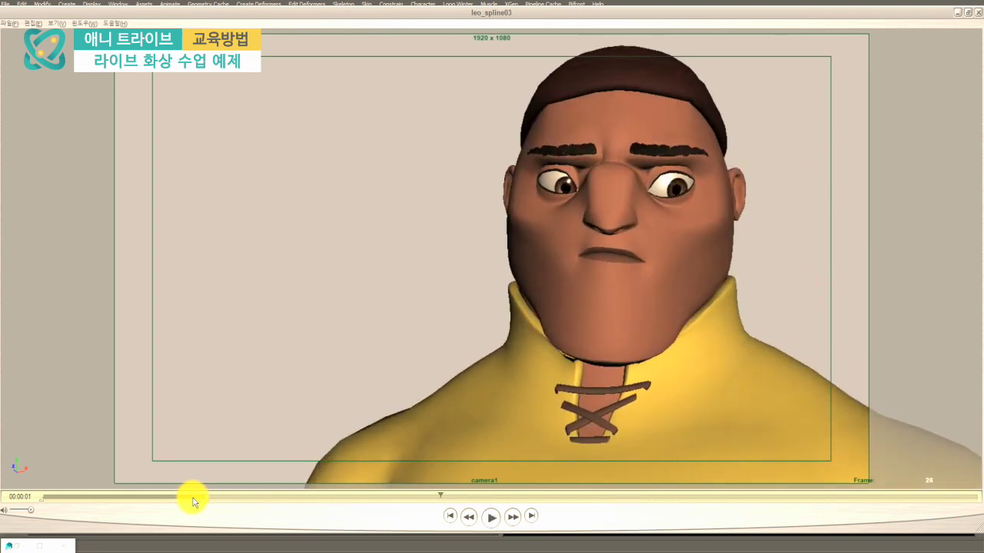
{"action": "key", "text": "space"}
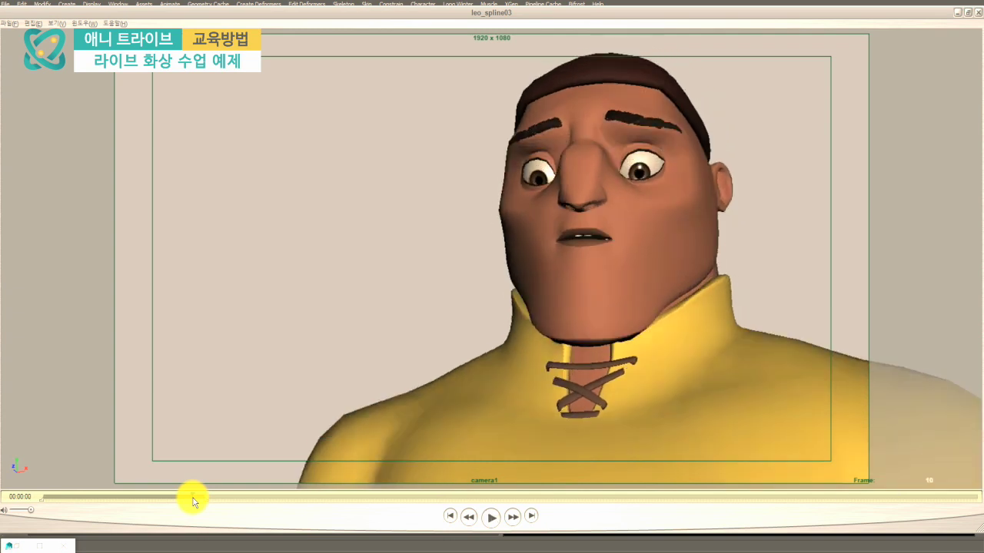
{"action": "key", "text": "space"}
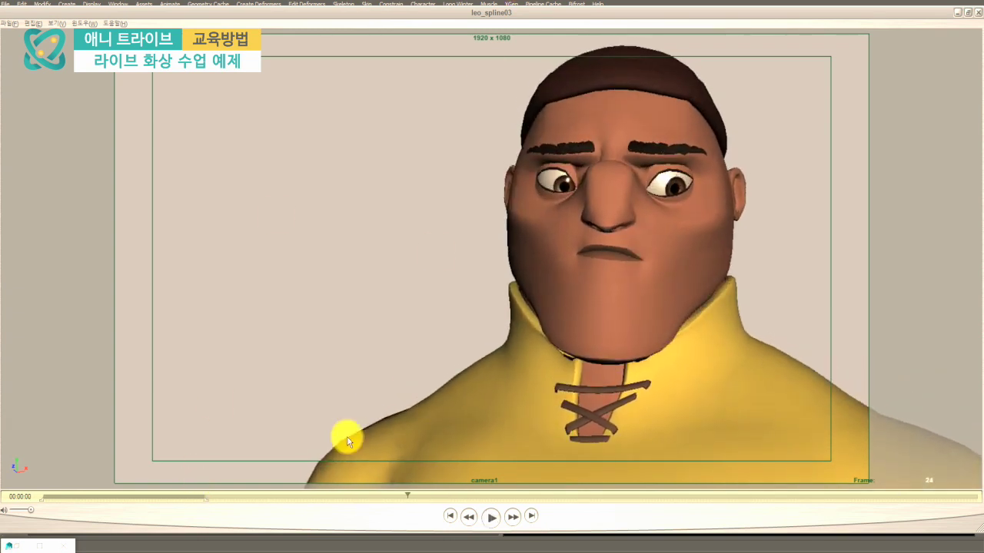
{"action": "left_click", "coordinate": [203, 498]}
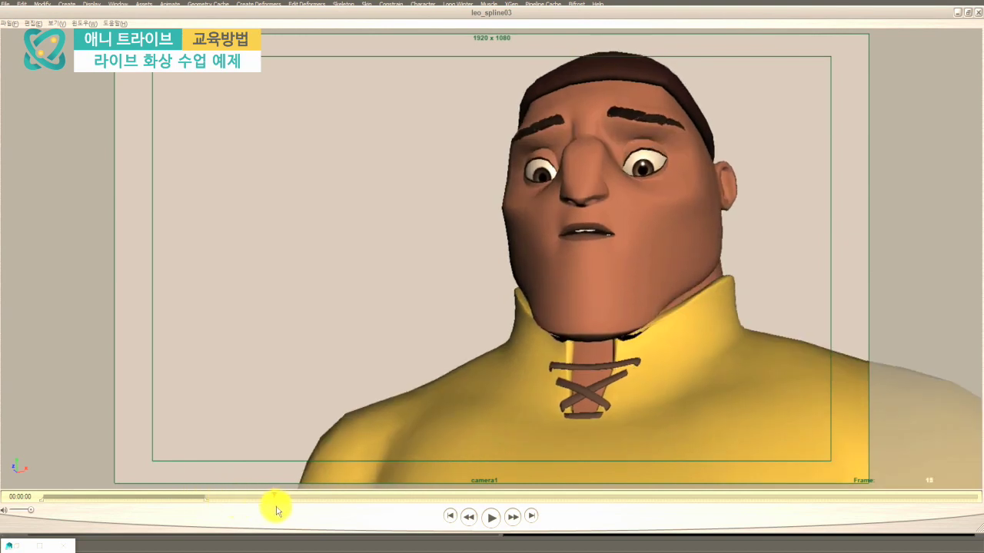
- Switch to Maya and go to frame 15 of the animation
{"action": "left_click", "coordinate": [360, 4]}
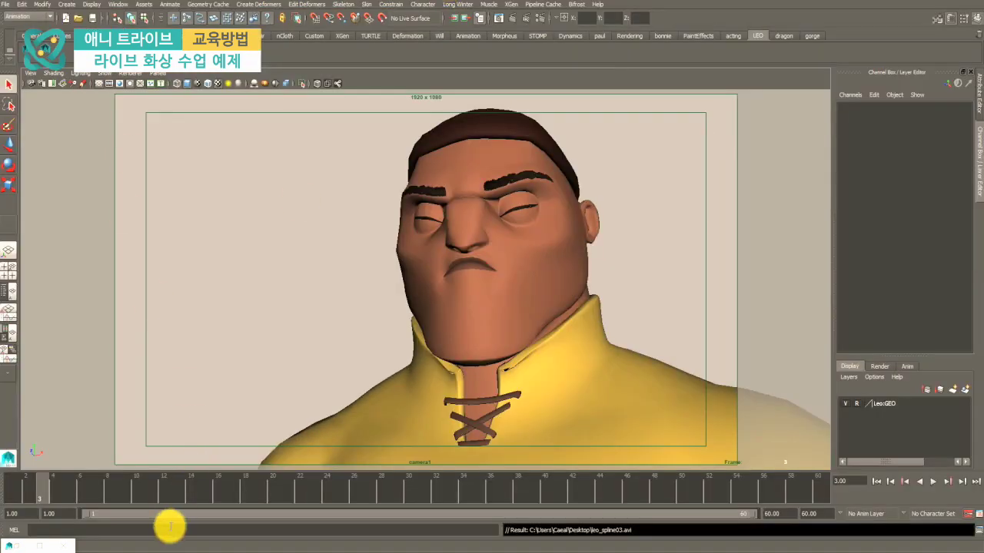
{"action": "left_click", "coordinate": [197, 494]}
{"action": "left_click", "coordinate": [208, 491]}
- Select the upper eyelid controls of both eyes on the character's face in the perspective view
{"action": "key", "text": "space"}
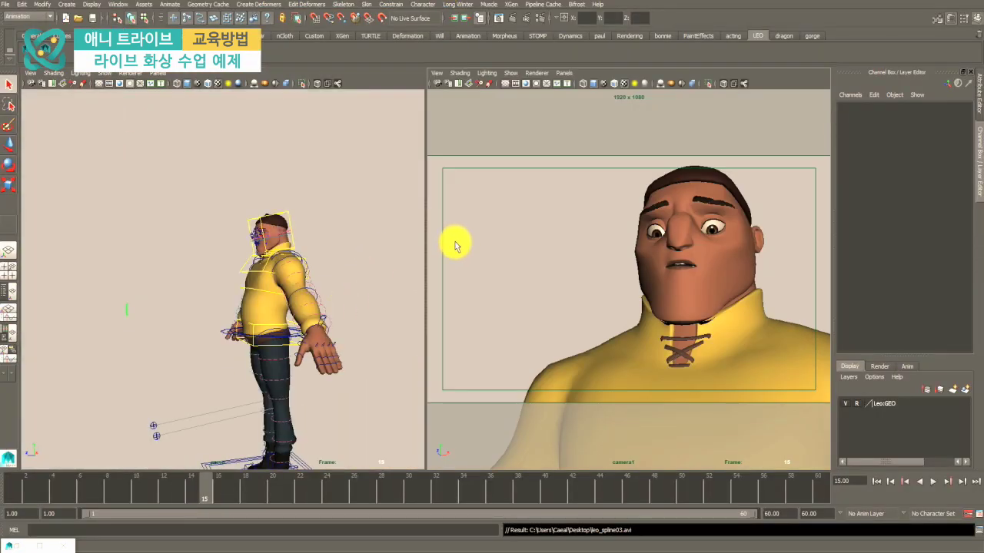
{"action": "key", "text": "space"}
{"action": "left_click_drag", "start_coordinate": [327, 255], "coordinate": [411, 253], "text": "alt"}
{"action": "right_click_drag", "start_coordinate": [352, 264], "coordinate": [630, 223], "text": "alt"}
{"action": "middle_click_drag", "start_coordinate": [412, 269], "coordinate": [249, 427], "text": "alt"}
{"action": "right_click_drag", "start_coordinate": [249, 427], "coordinate": [374, 325], "text": "alt"}
{"action": "middle_click_drag", "start_coordinate": [373, 325], "coordinate": [443, 293], "text": "alt"}
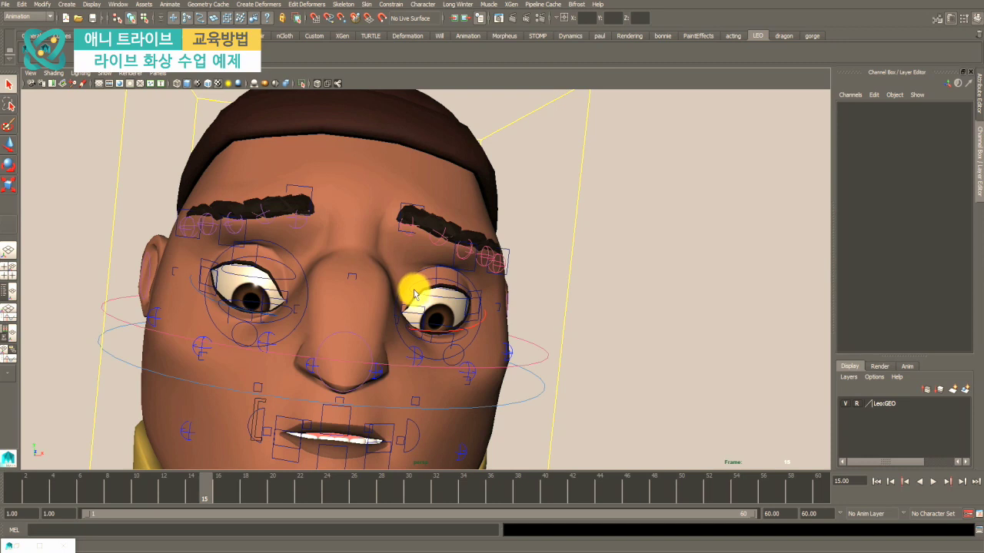
{"action": "left_click", "coordinate": [414, 294]}
{"action": "key", "text": "ctrl+p"}
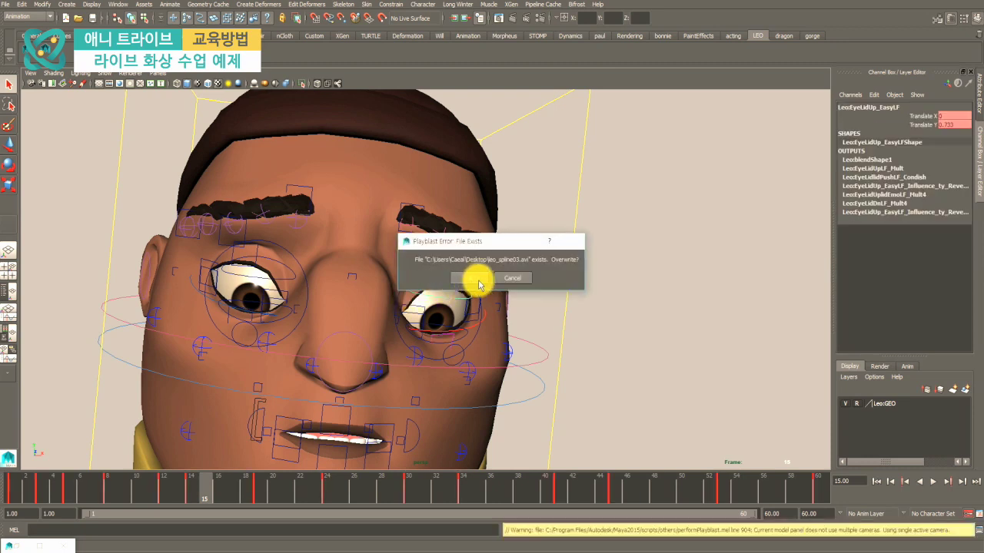
{"action": "left_click", "coordinate": [512, 278]}
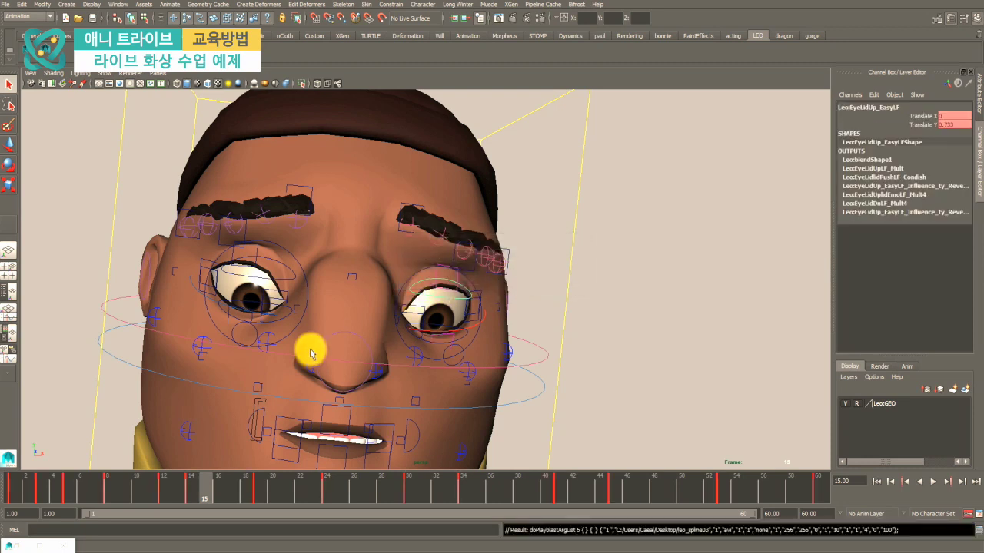
{"action": "key", "text": "f"}
{"action": "scroll", "coordinate": [341, 300], "scroll_direction": "down", "scroll_amount": 10}
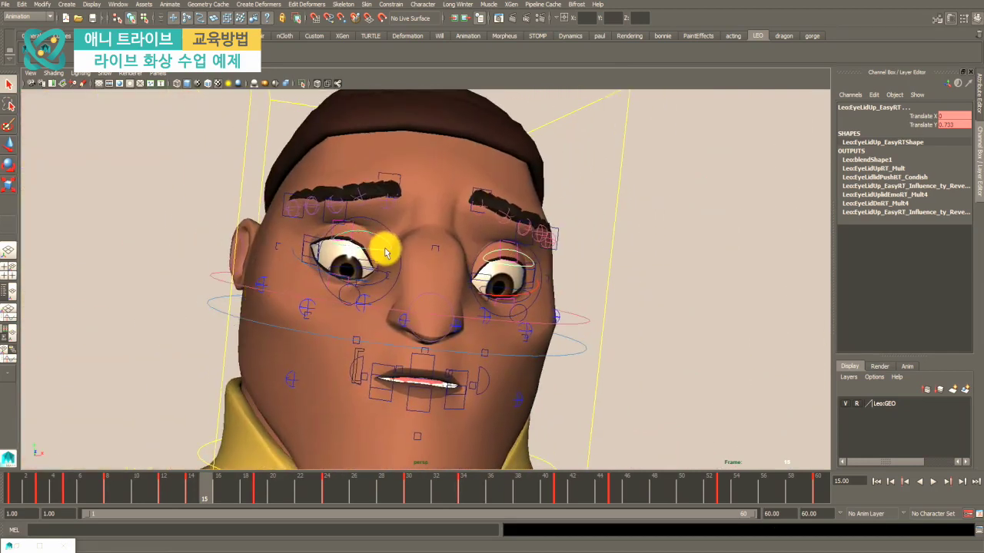
- Return to the camera view and move the selected eyelids' key at frame 14 to frame 15
{"action": "key", "text": "space"}
{"action": "key", "text": "space"}
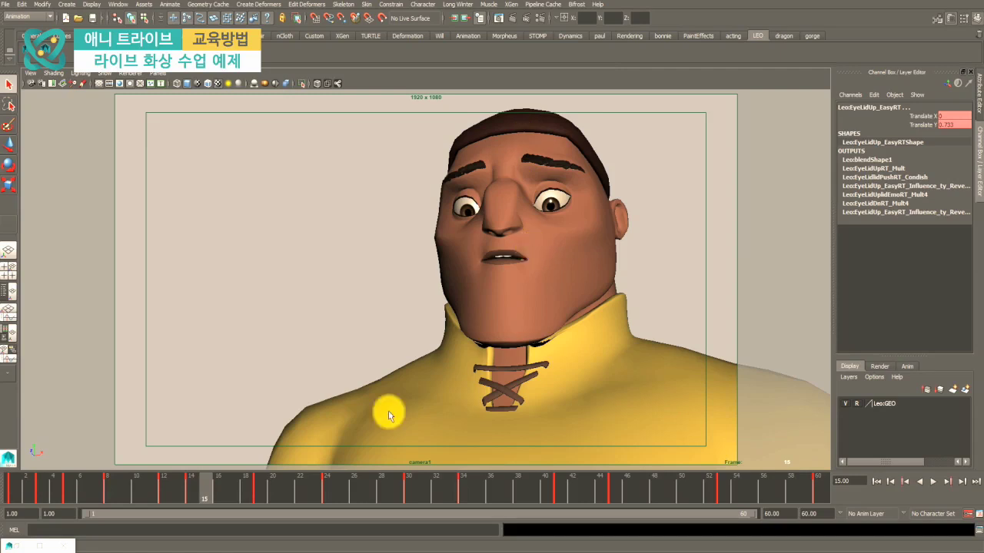
{"action": "mouse_move", "coordinate": [183, 490]}
{"action": "left_mouse_down"}
{"action": "mouse_move", "coordinate": [165, 487]}
{"action": "mouse_move", "coordinate": [192, 500]}
{"action": "mouse_move", "coordinate": [229, 494]}
{"action": "mouse_move", "coordinate": [176, 487]}
{"action": "mouse_move", "coordinate": [200, 488]}
{"action": "mouse_move", "coordinate": [191, 487]}
{"action": "left_mouse_up"}
{"action": "left_click_drag", "start_coordinate": [102, 478], "coordinate": [191, 490]}
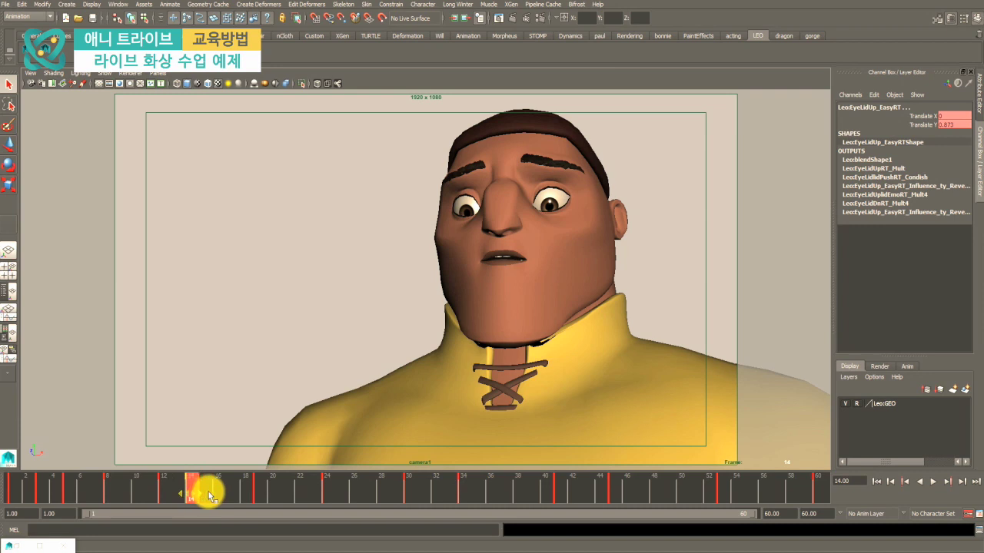
- Set a key on both upper eyelid controls at frame 17 and play the animation to review the blink
{"action": "left_click", "coordinate": [231, 489]}
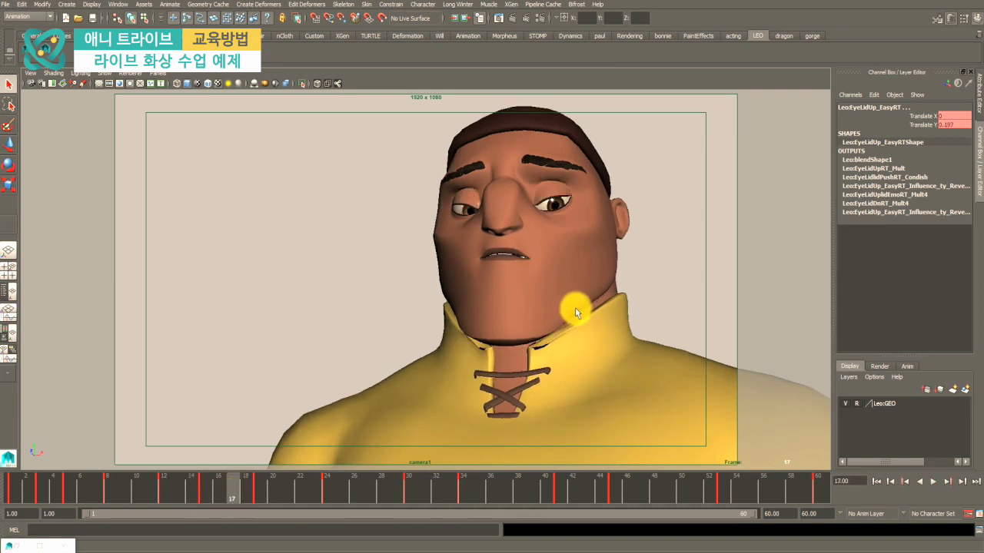
{"action": "left_click", "coordinate": [254, 490]}
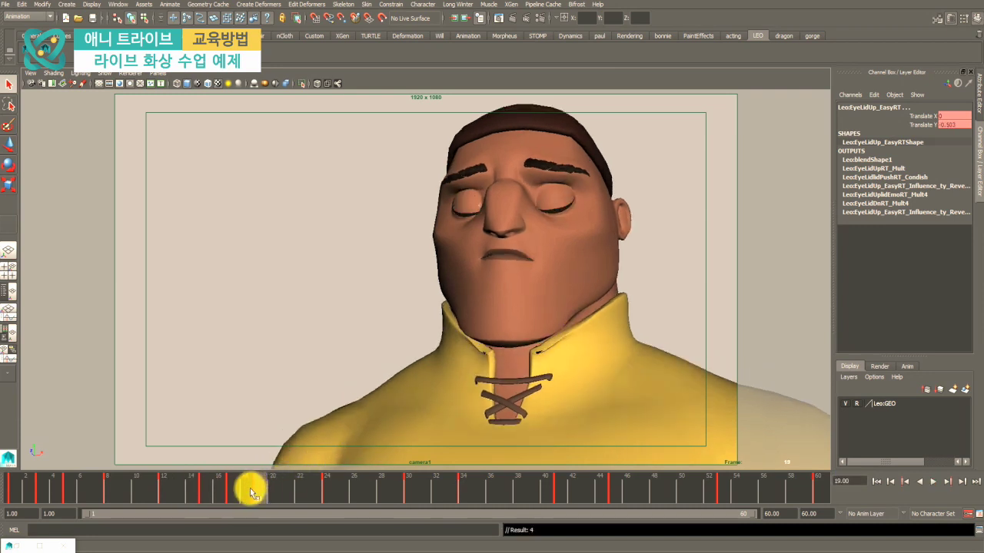
{"action": "key", "text": "alt+v"}
- Move the eyelids' key at frame 24 to frame 22 and review the blink by playing and scrubbing the animation
{"action": "left_click", "coordinate": [326, 492]}
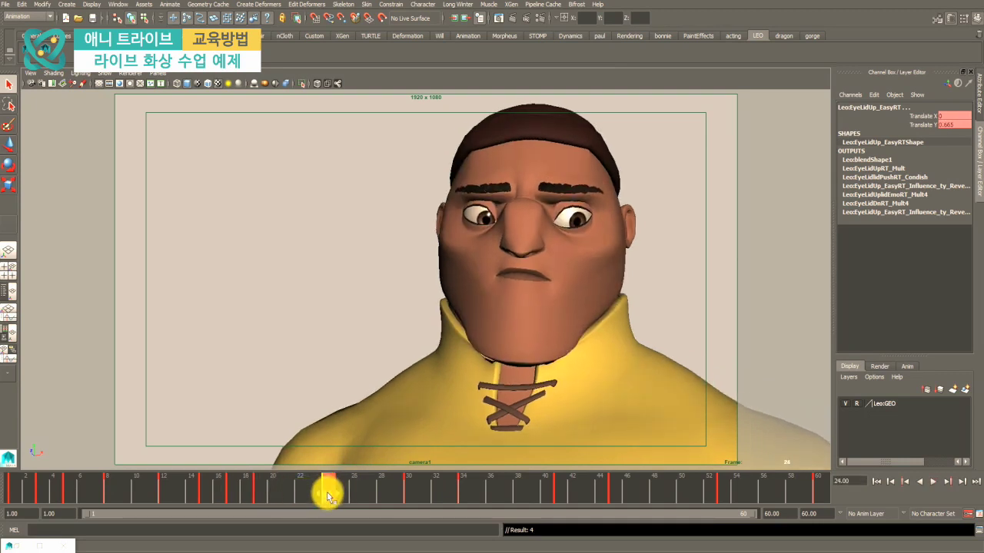
{"action": "left_click_drag", "start_coordinate": [326, 496], "coordinate": [201, 488]}
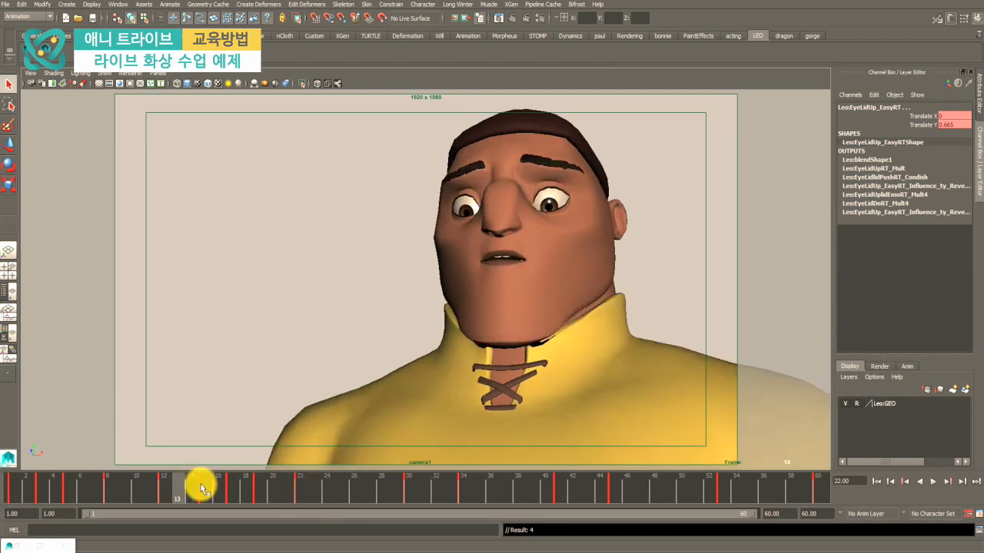
{"action": "key", "text": "alt+v"}
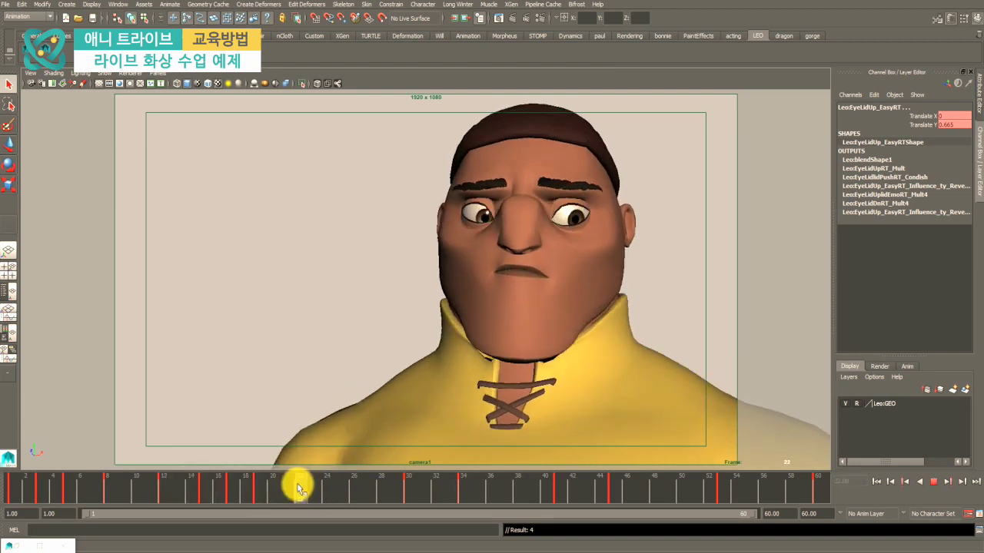
{"action": "left_click_drag", "start_coordinate": [208, 481], "coordinate": [323, 492]}
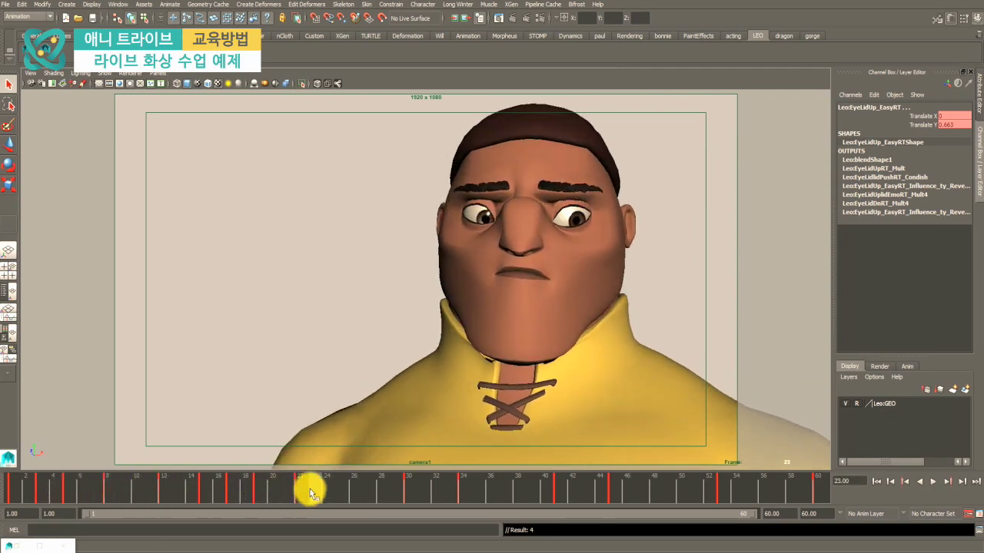
- Playblast the whole timeline range from the camera view and review the leo_test2 video enlarged
{"action": "double_click", "coordinate": [311, 490]}
{"action": "right_click", "coordinate": [309, 488]}
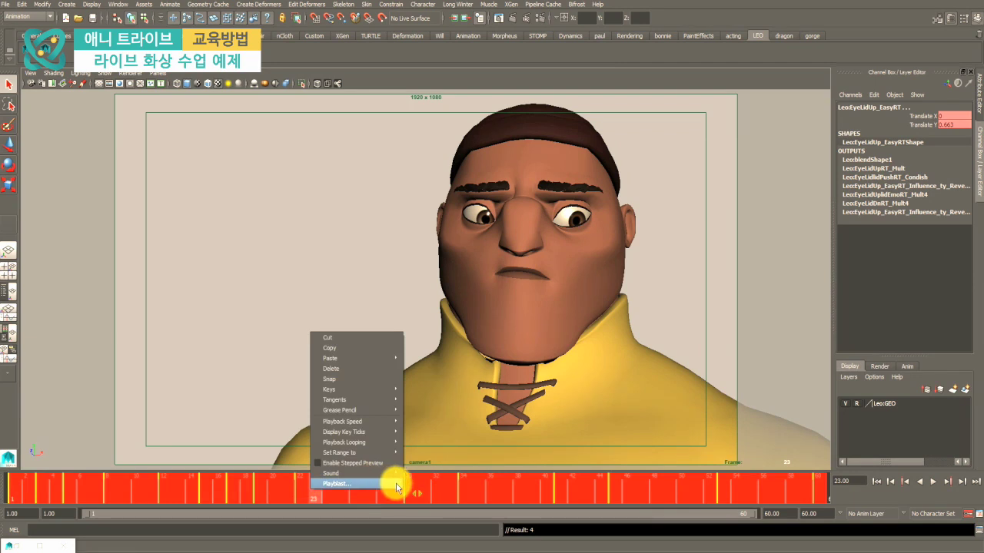
{"action": "left_click", "coordinate": [339, 483]}
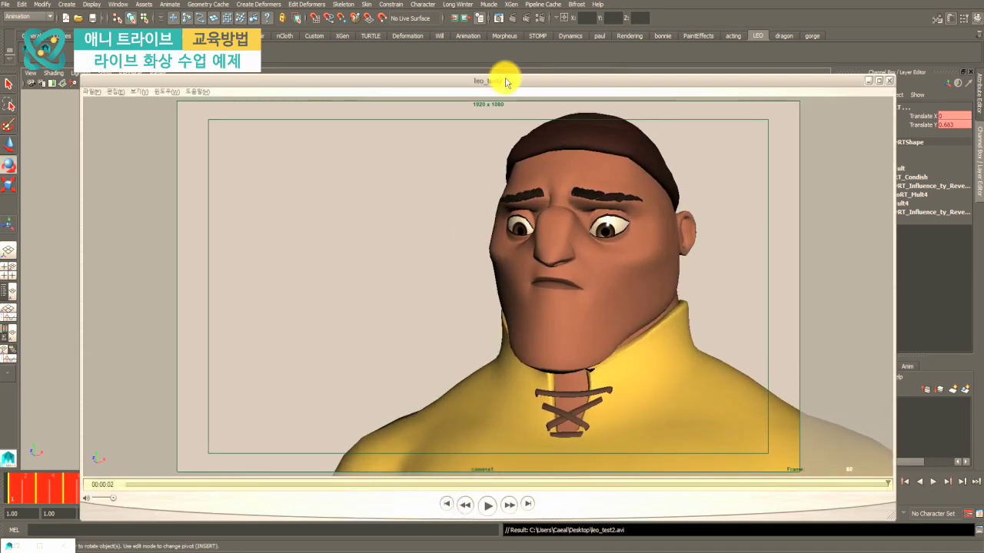
{"action": "double_click", "coordinate": [504, 80]}
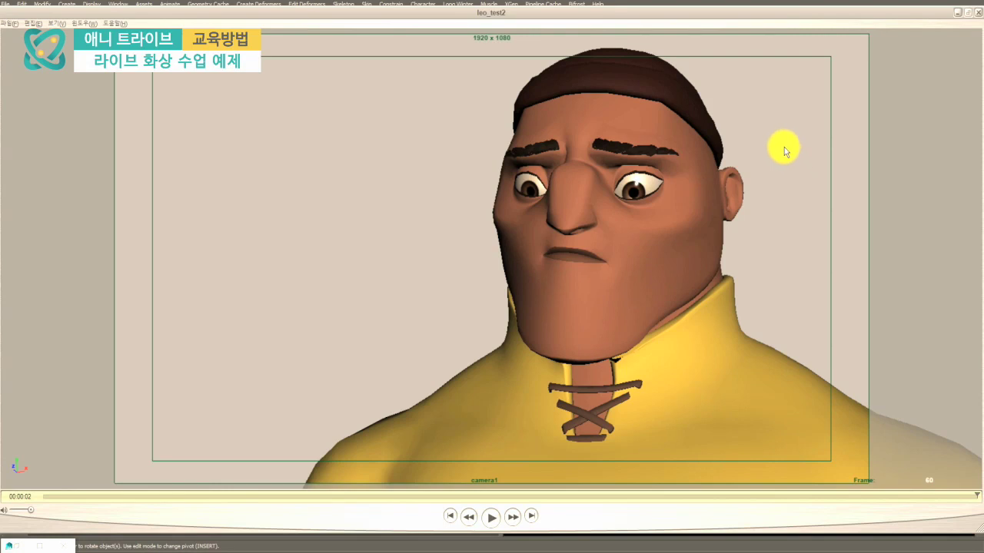
{"action": "left_click", "coordinate": [977, 15]}
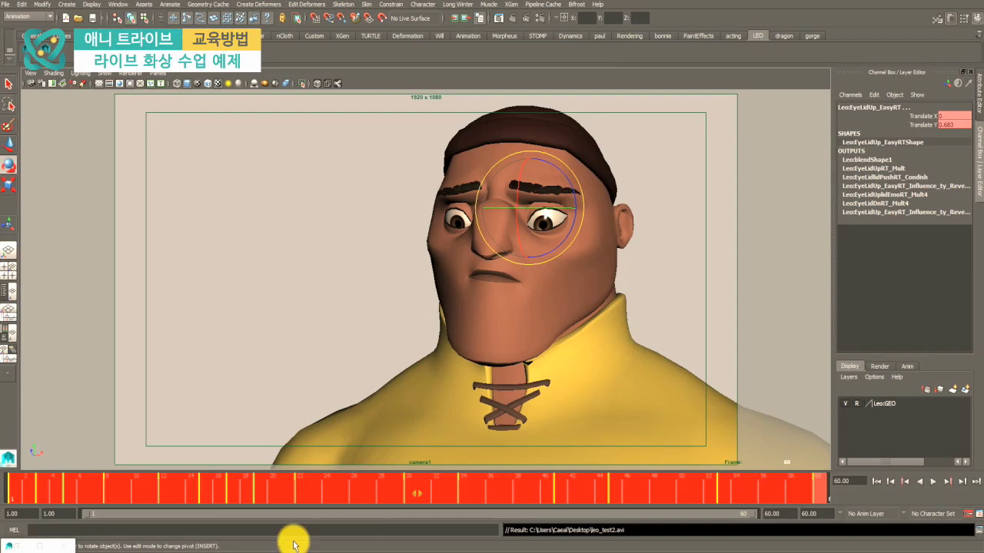
- At frame 19, add the lower eyelid controls of both eyes to the selection in the perspective view and return to the camera view
{"action": "left_click", "coordinate": [232, 488]}
{"action": "left_click", "coordinate": [258, 487]}
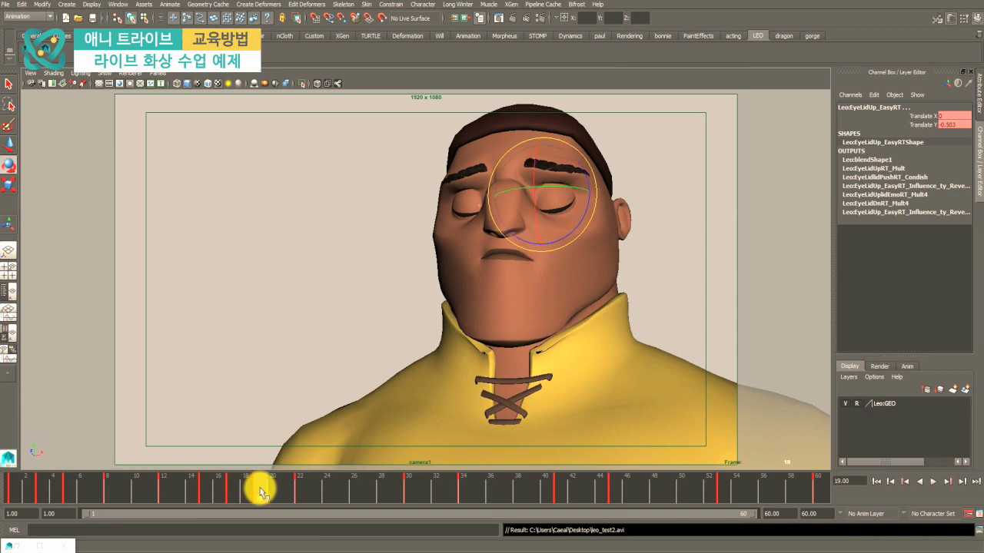
{"action": "key", "text": "space"}
{"action": "scroll", "coordinate": [281, 292], "scroll_direction": "up", "scroll_amount": 6}
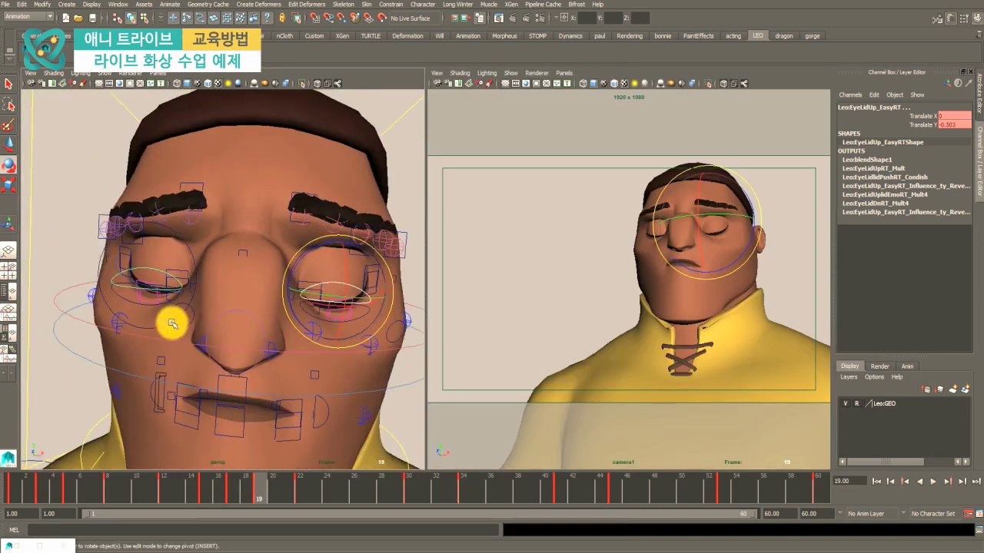
{"action": "left_click", "coordinate": [165, 312]}
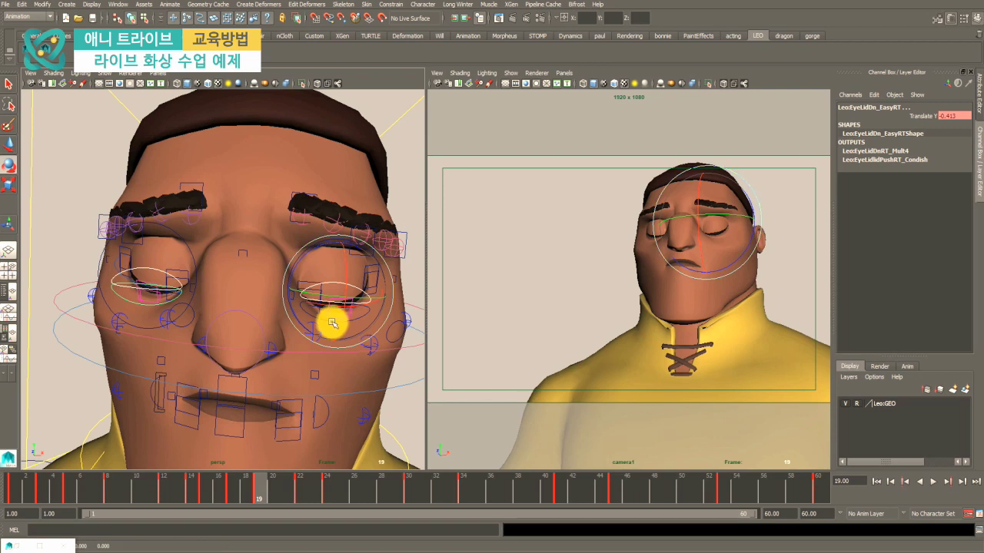
{"action": "key", "text": "w"}
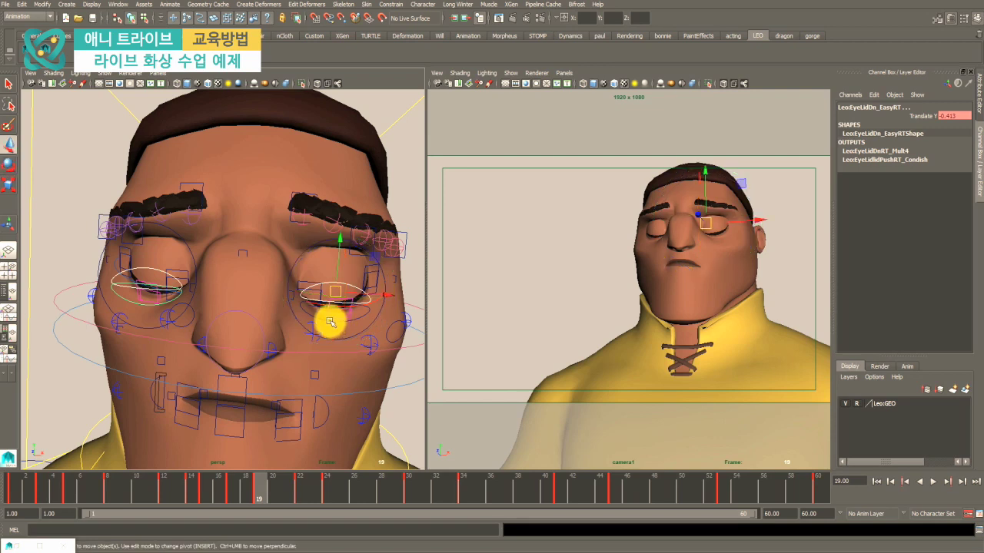
{"action": "left_click", "coordinate": [331, 323]}
{"action": "key", "text": "space"}
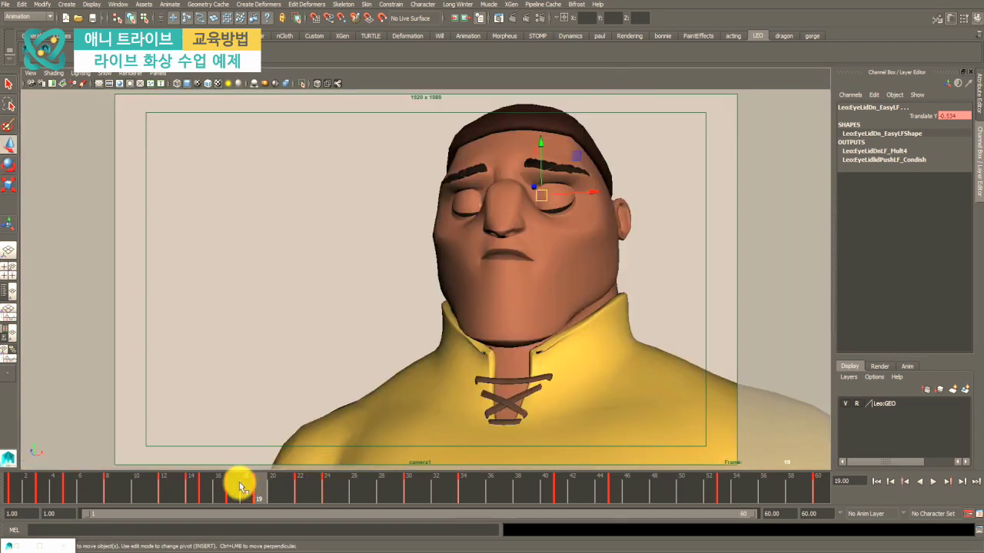
- Play the animation and delete the selected eyelid controls' key at frame 22
{"action": "key", "text": "alt+v"}
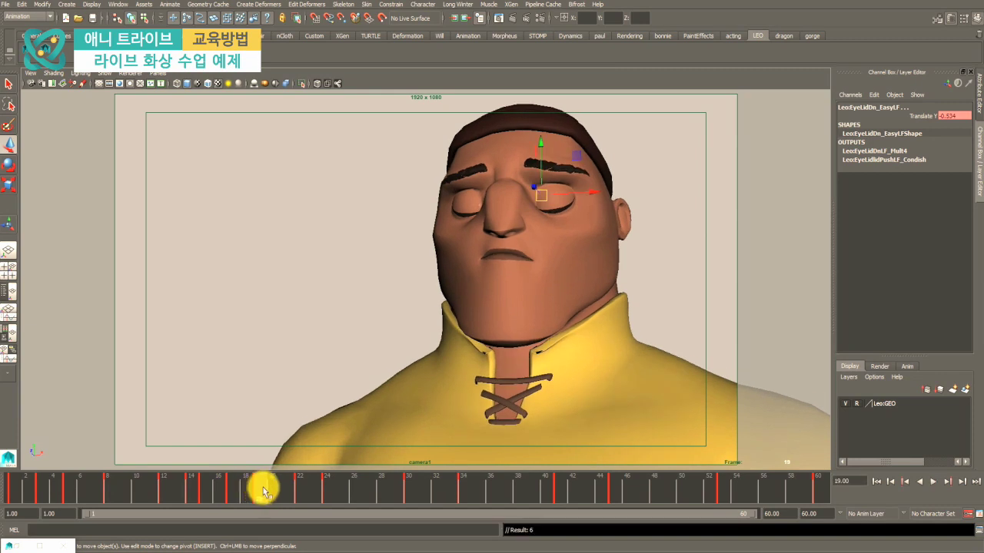
{"action": "left_click_drag", "start_coordinate": [263, 487], "coordinate": [301, 495]}
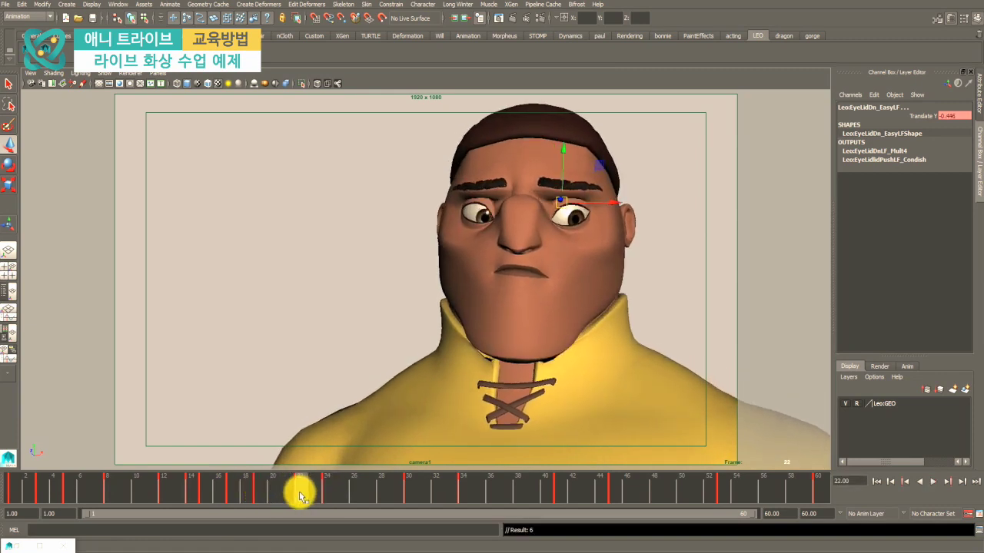
{"action": "right_click", "coordinate": [300, 495]}
{"action": "left_click", "coordinate": [318, 373]}
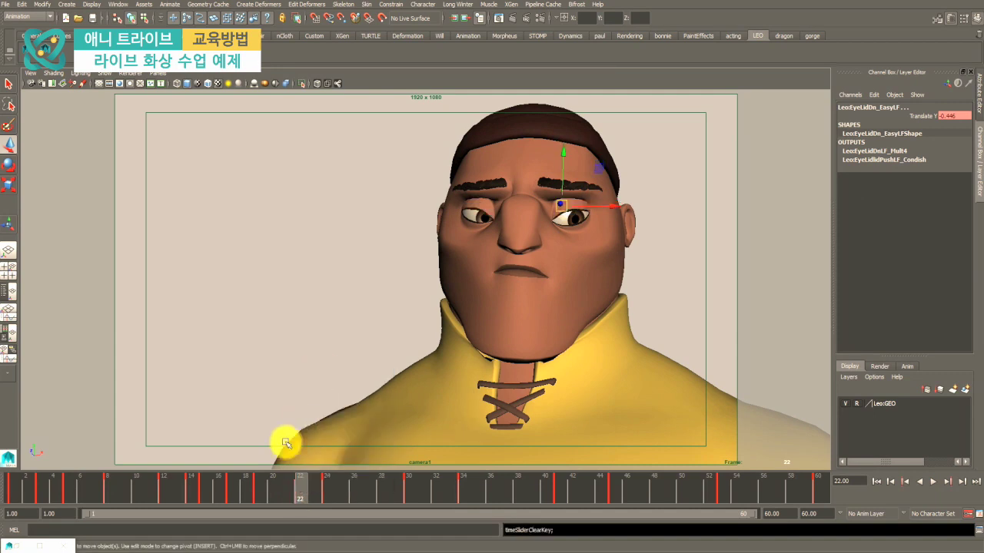
- Move the eyelids' key at frame 19 to frame 21 and review the blink by playing and scrubbing
{"action": "left_click", "coordinate": [261, 487]}
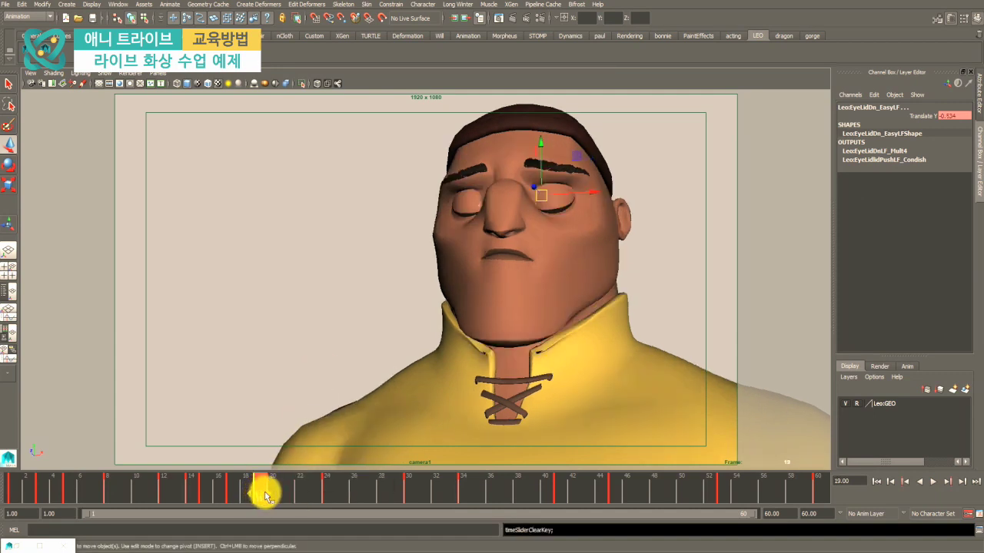
{"action": "key", "text": "alt+v"}
{"action": "left_click_drag", "start_coordinate": [285, 498], "coordinate": [351, 491]}
- Playblast the whole timeline range again, overwriting leo_test2.avi
{"action": "double_click", "coordinate": [351, 491]}
{"action": "right_click", "coordinate": [351, 491]}
{"action": "left_click", "coordinate": [374, 481]}
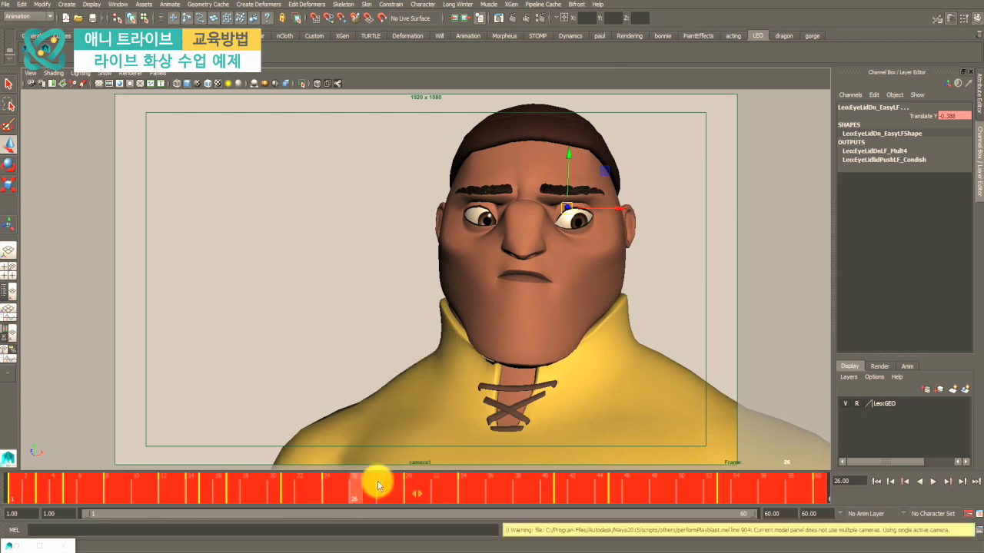
{"action": "left_click", "coordinate": [470, 277]}
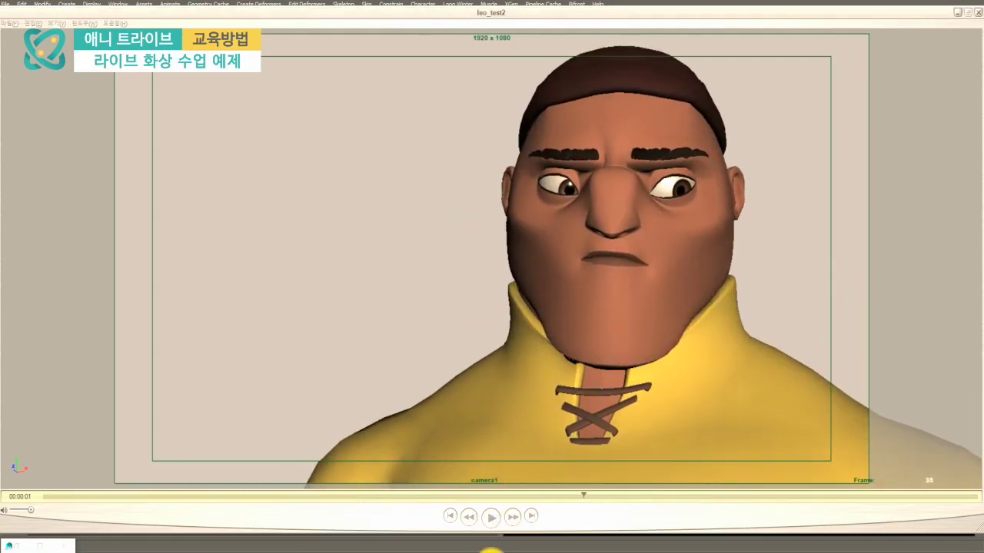
- Compare the blink in the leo_spline03 and leo_test2 playblasts, and close both videos
{"action": "mouse_move", "coordinate": [487, 545]}
{"action": "left_click", "coordinate": [461, 527]}
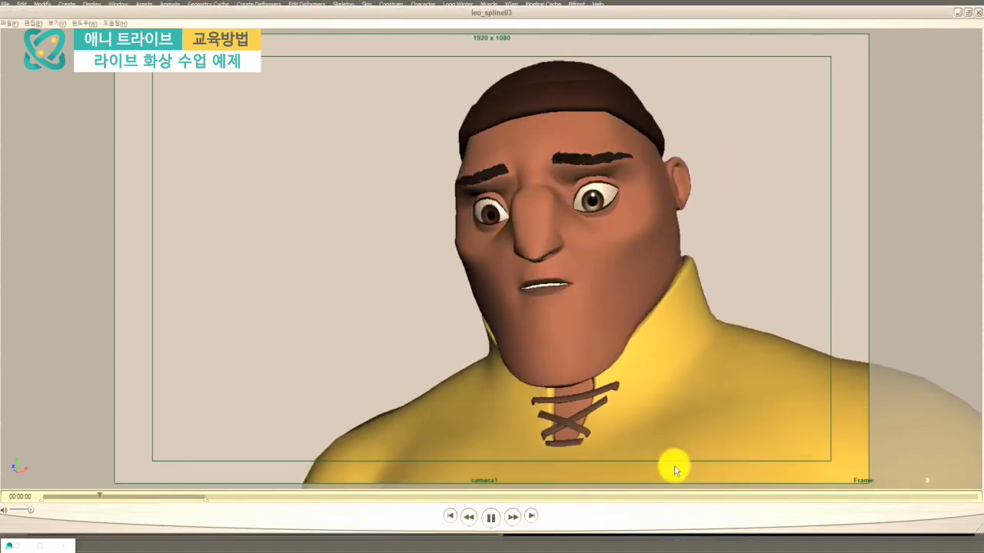
{"action": "mouse_move", "coordinate": [524, 538]}
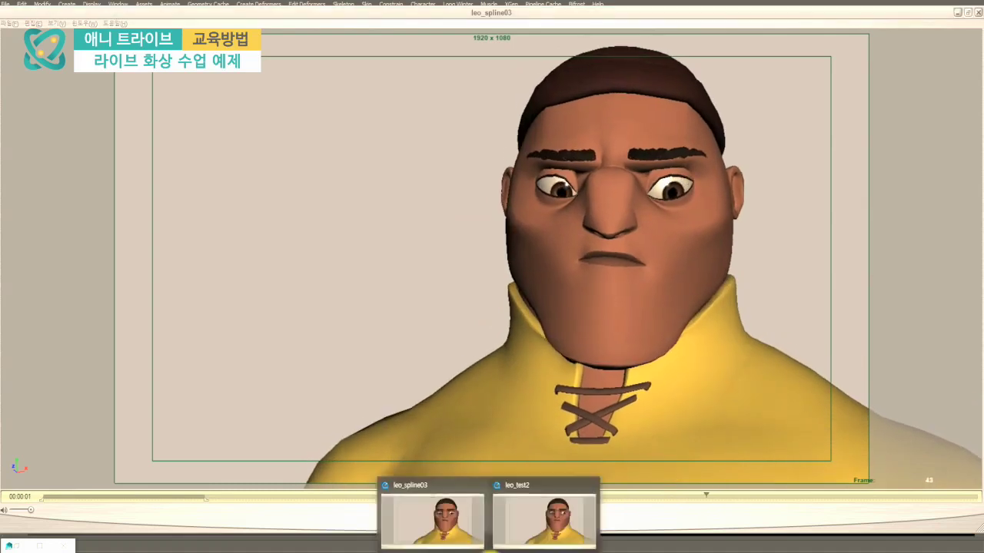
{"action": "left_click", "coordinate": [533, 519]}
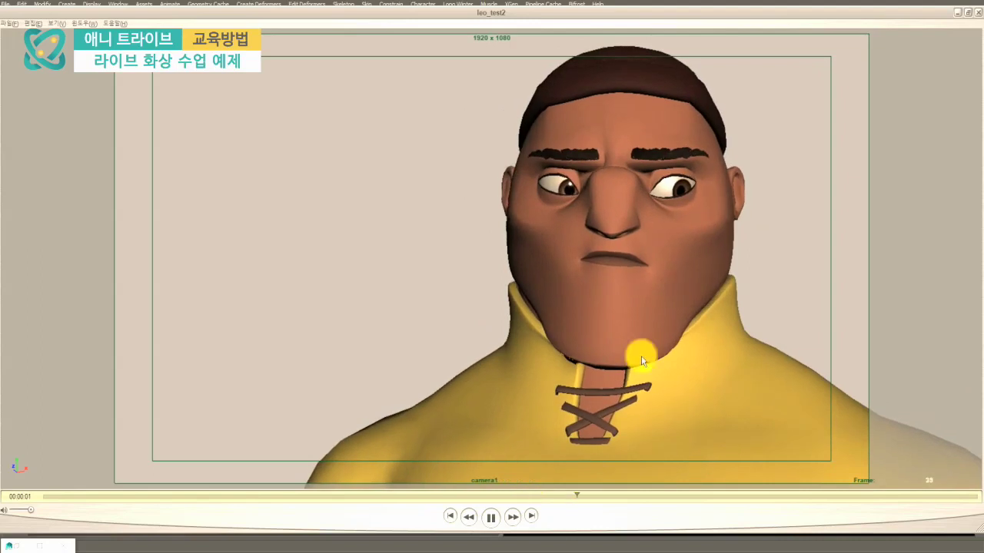
{"action": "left_click", "coordinate": [978, 13]}
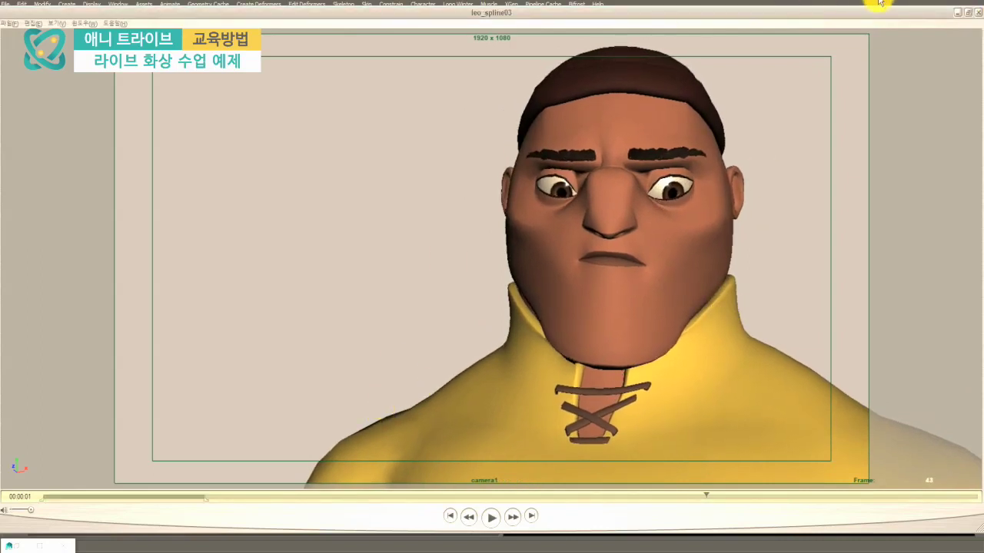
{"action": "left_click", "coordinate": [978, 14]}
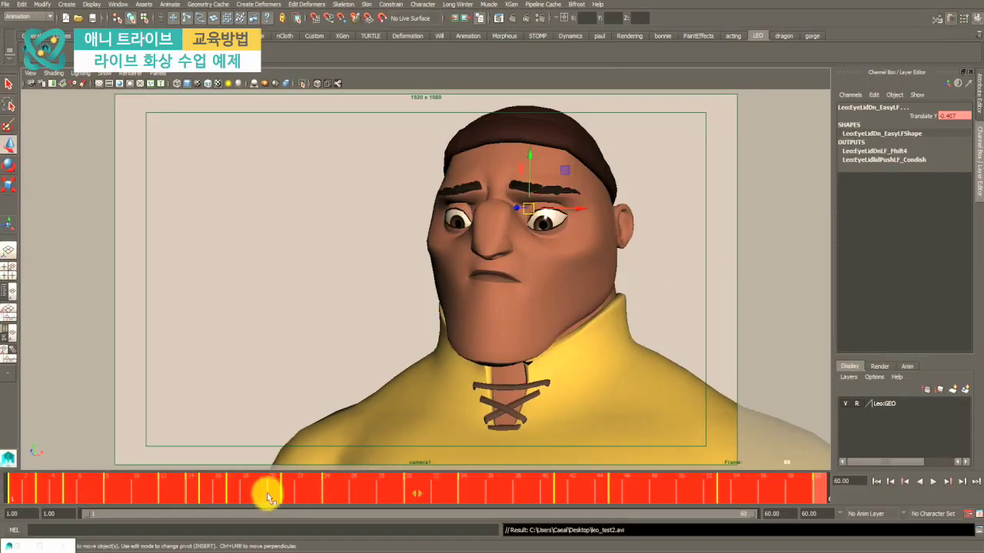
- Move the eyelids' key at frame 24 to frame 23 and review it in a new playblast overwriting leo_test2.avi
{"action": "left_click_drag", "start_coordinate": [267, 493], "coordinate": [348, 492]}
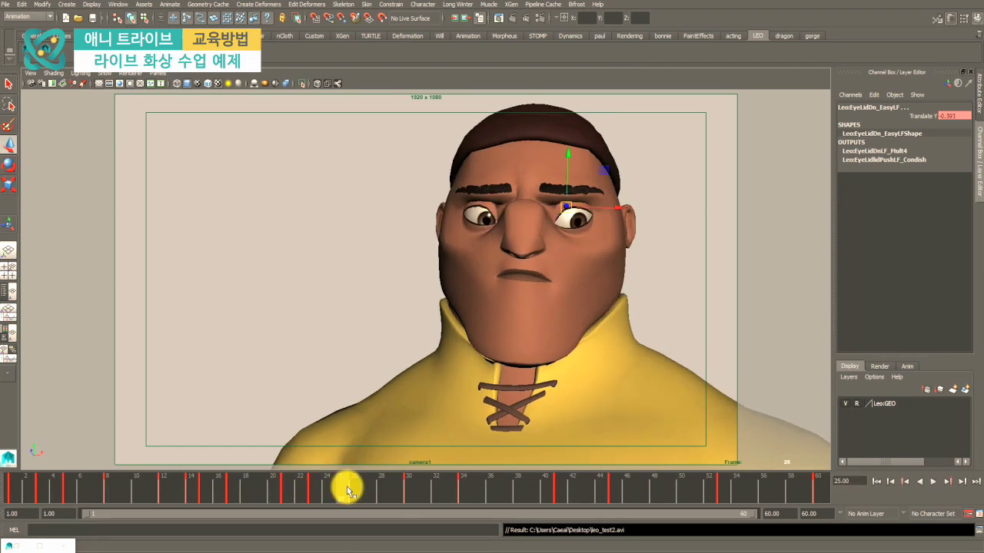
{"action": "double_click", "coordinate": [347, 490]}
{"action": "right_click", "coordinate": [347, 490]}
{"action": "left_click", "coordinate": [359, 477]}
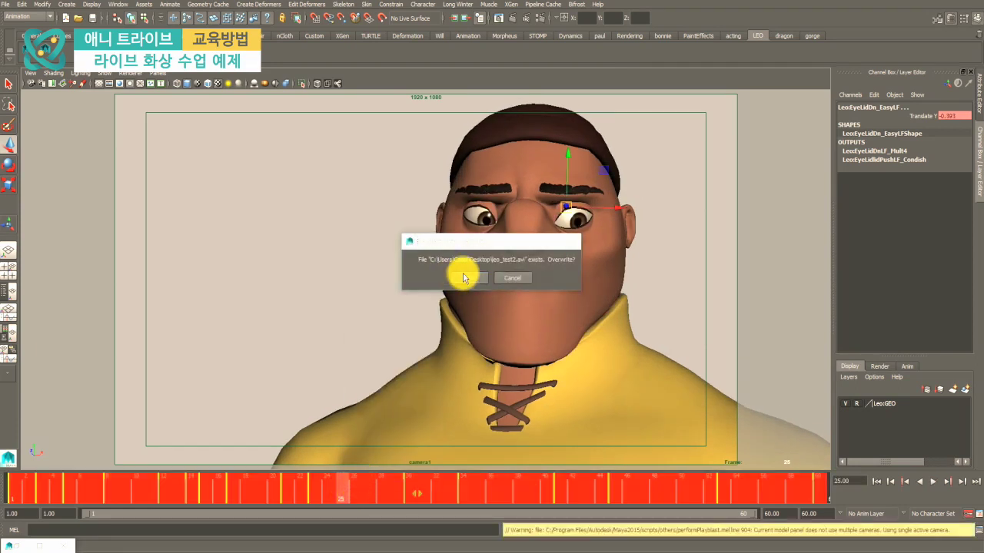
{"action": "left_click", "coordinate": [464, 278]}
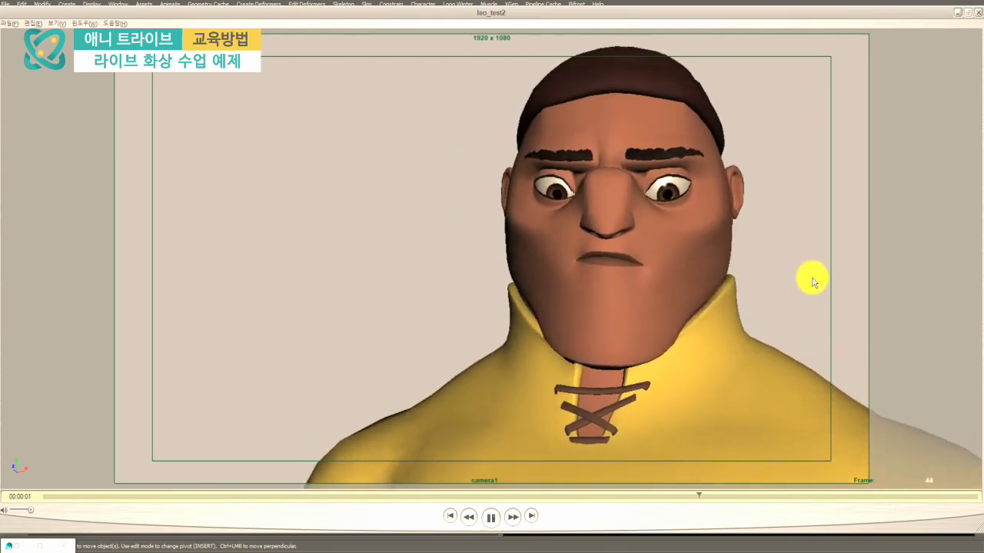
{"action": "left_click", "coordinate": [979, 12]}
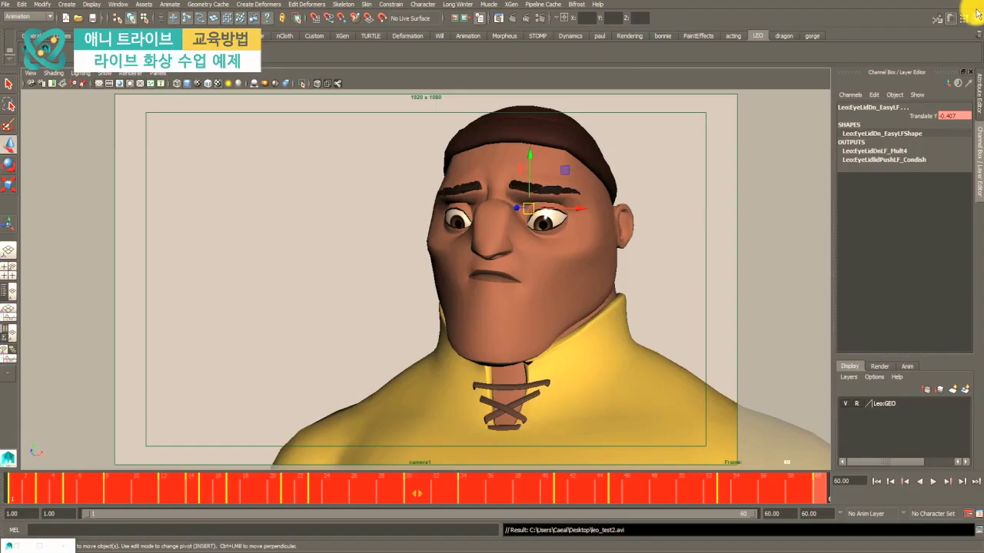
- Shift the eyelids' keys at frames 21 and 23 one frame earlier and playblast the full range over leo_test2.avi
{"action": "left_click", "coordinate": [272, 490]}
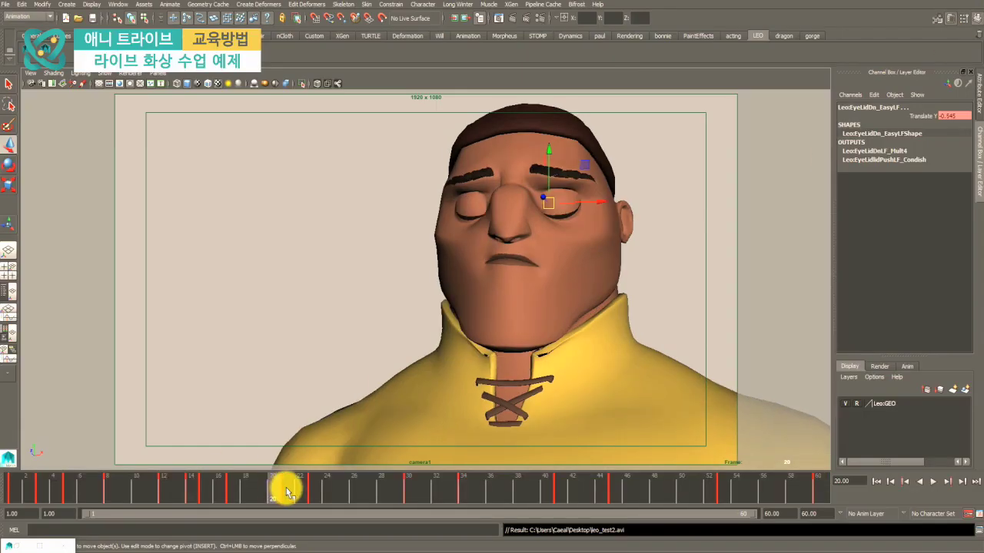
{"action": "mouse_move", "coordinate": [286, 492]}
{"action": "left_mouse_down", "text": "shift"}
{"action": "mouse_move", "coordinate": [314, 487]}
{"action": "mouse_move", "coordinate": [289, 495]}
{"action": "left_mouse_up", "text": "shift"}
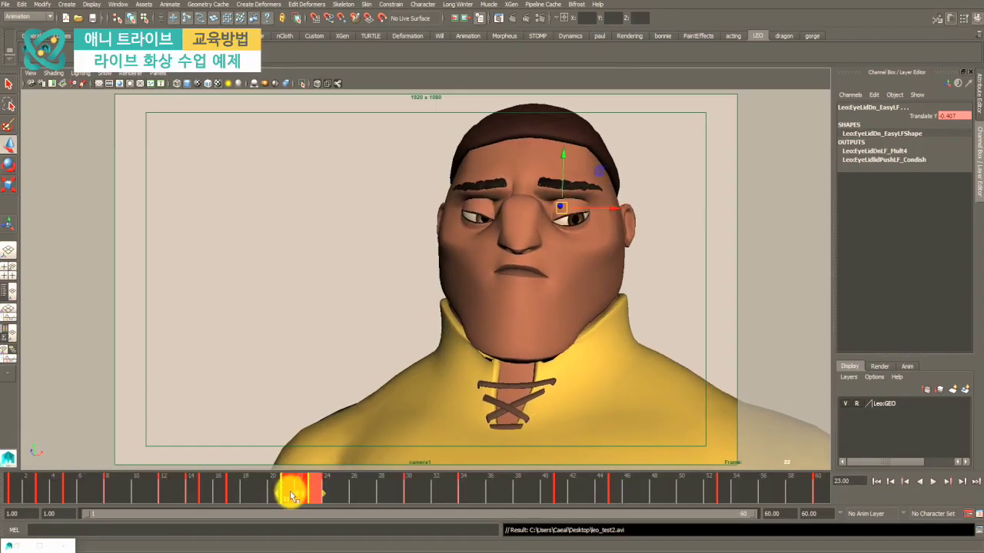
{"action": "double_click", "coordinate": [231, 492]}
{"action": "right_click", "coordinate": [244, 492]}
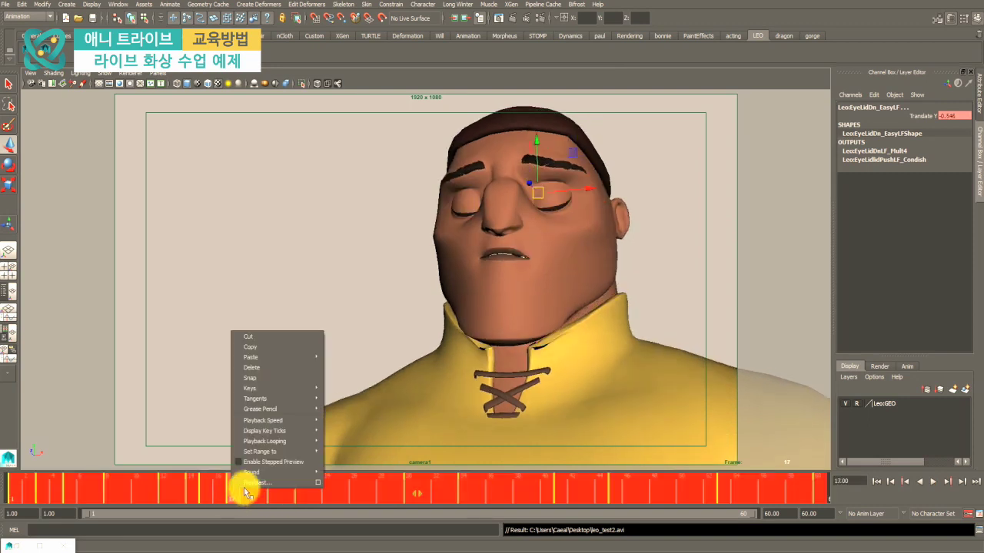
{"action": "left_click", "coordinate": [245, 485]}
{"action": "left_click", "coordinate": [471, 278]}
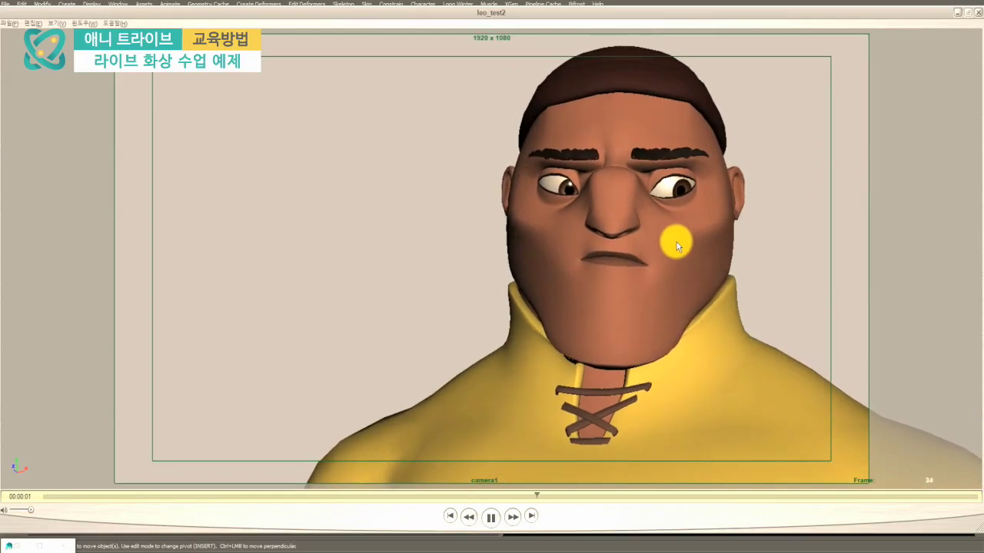
- Pause the leo_test2 playblast and scrub through its frames leading into the blink
{"action": "key", "text": "space"}
{"action": "left_click_drag", "start_coordinate": [84, 497], "coordinate": [272, 517]}
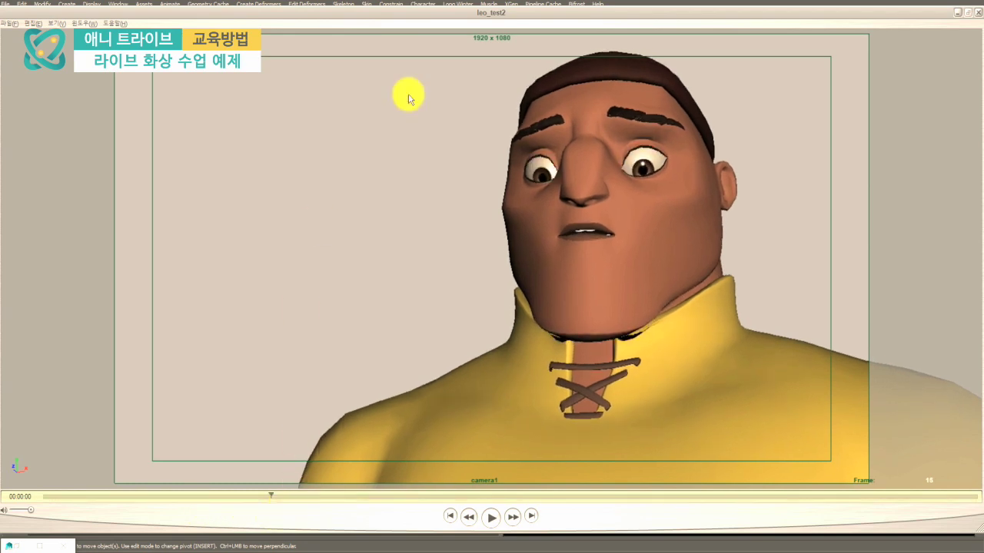
{"action": "left_click", "coordinate": [486, 4]}
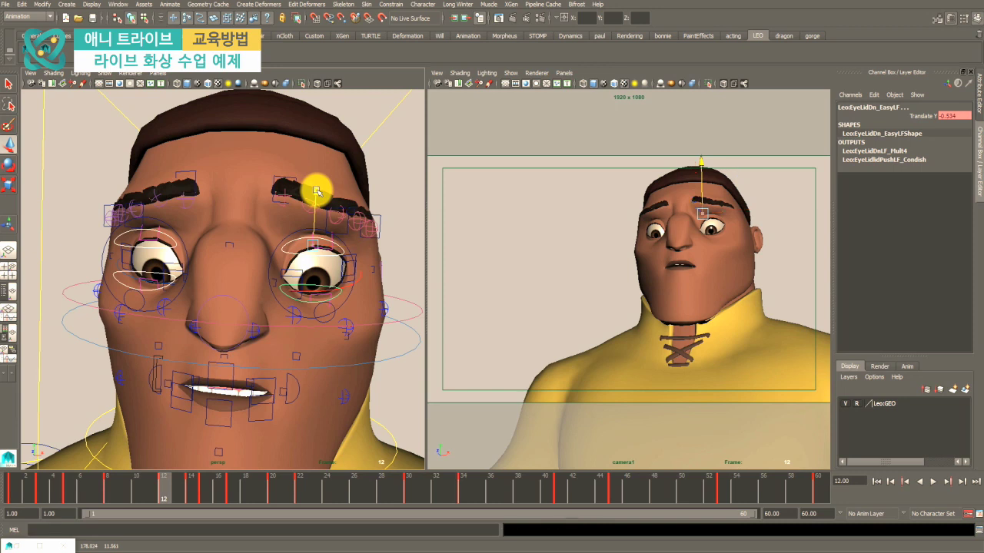
- Try raising the selected upper and lower eyelid controls strongly at frame 12, and undo the moves
{"action": "left_click_drag", "start_coordinate": [316, 190], "coordinate": [316, 186]}
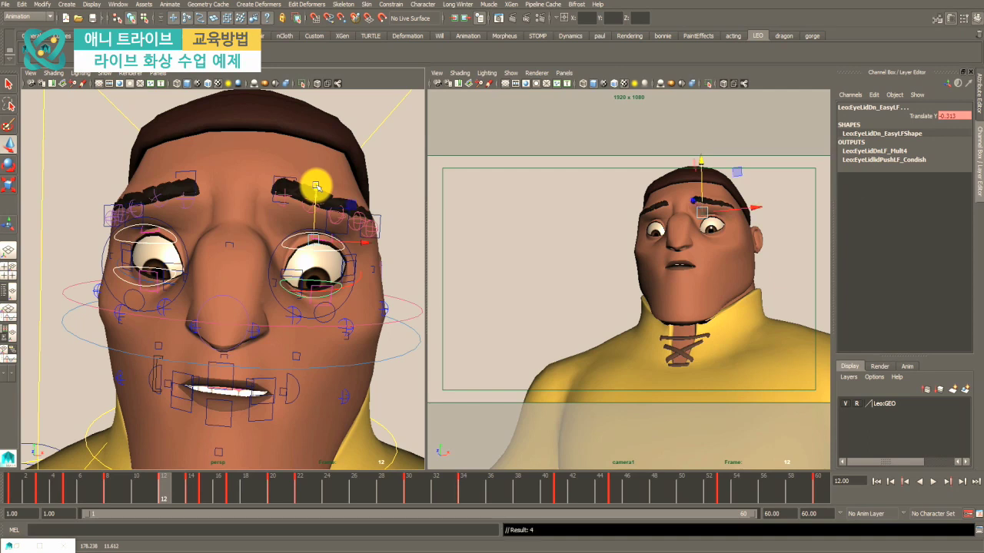
{"action": "left_click_drag", "start_coordinate": [316, 186], "coordinate": [316, 178]}
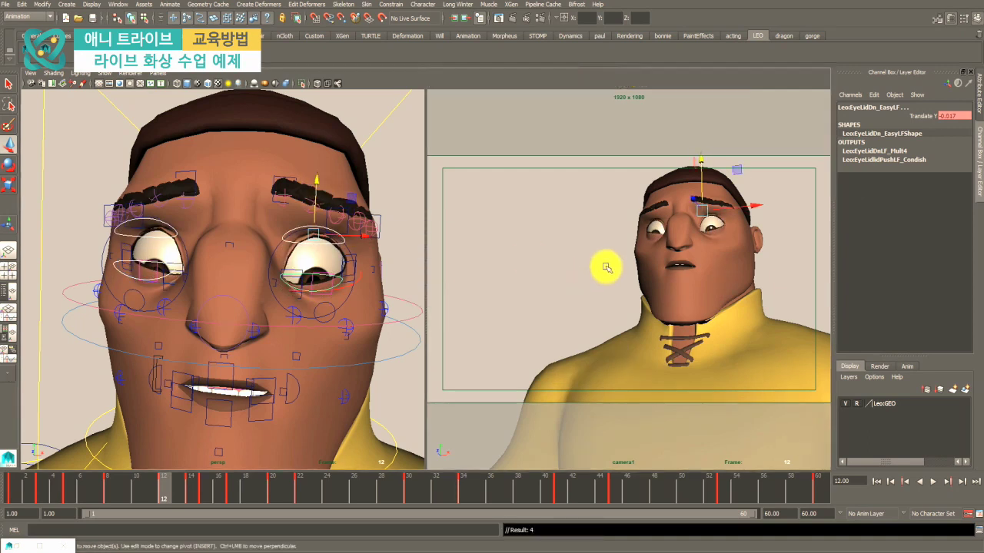
{"action": "key", "text": "space"}
{"action": "left_click_drag", "start_coordinate": [536, 178], "coordinate": [531, 126]}
{"action": "key", "text": "ctrl+z"}
{"action": "key", "text": "s"}
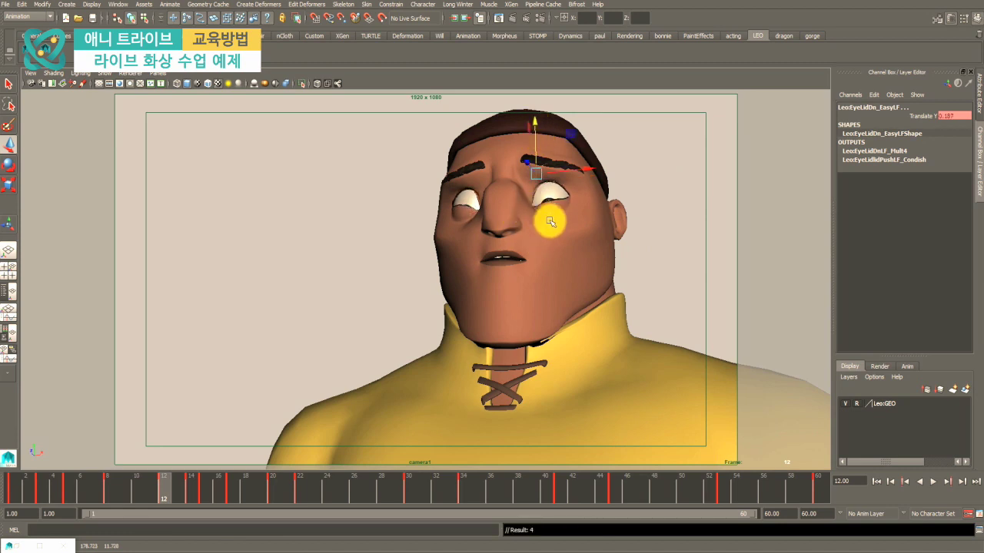
{"action": "key", "text": "ctrl+z"}
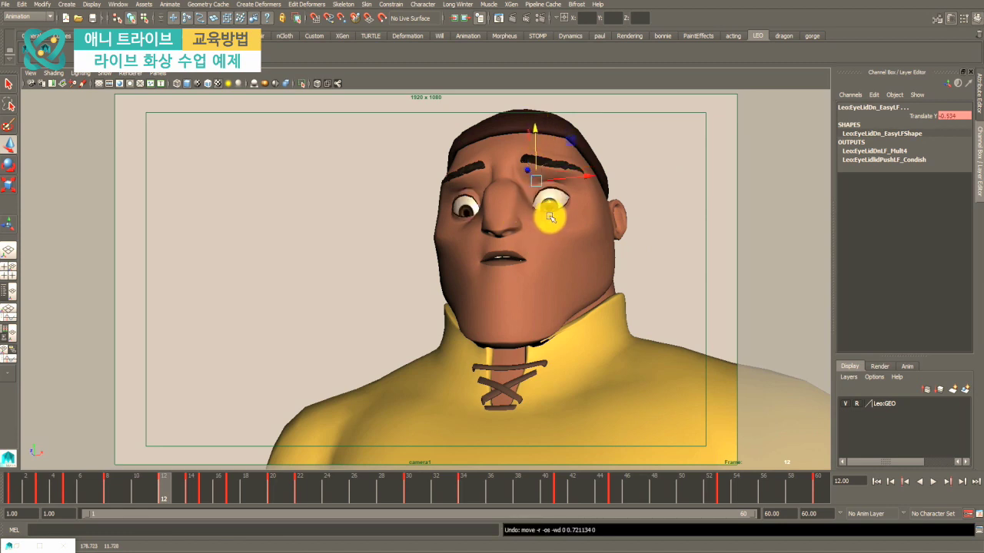
- Try smaller raises of the selected upper and lower eyelid controls at frame 12, and undo each move
{"action": "left_click_drag", "start_coordinate": [534, 131], "coordinate": [530, 125]}
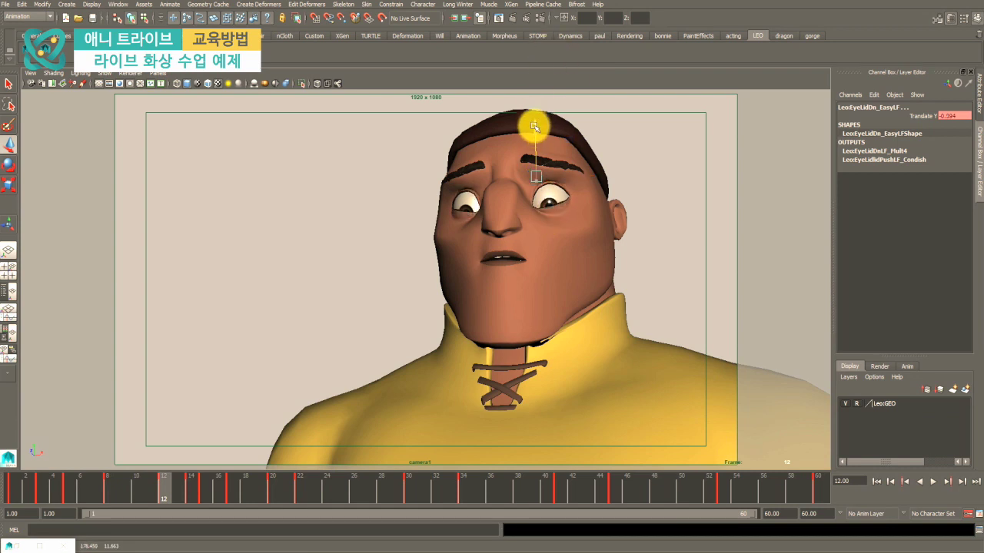
{"action": "key", "text": "ctrl+z"}
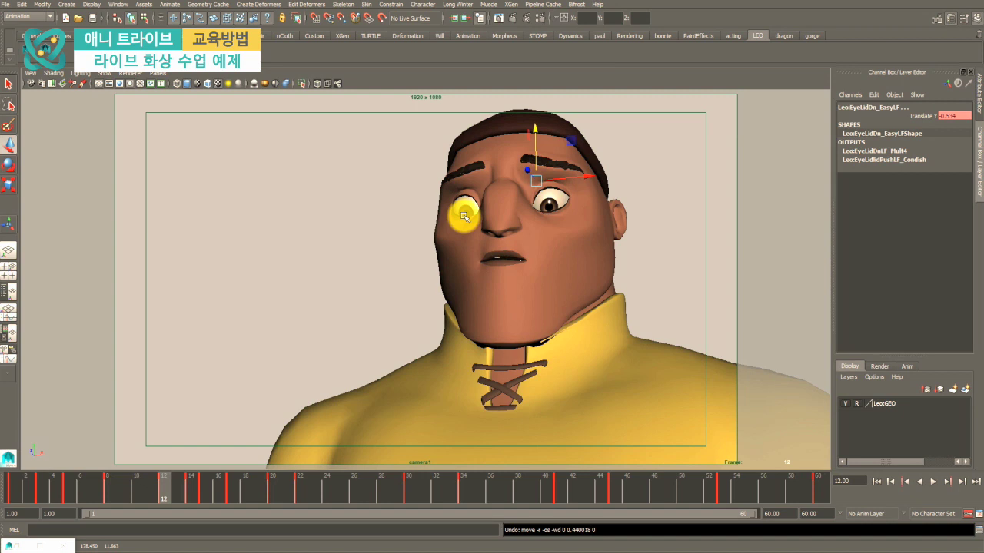
{"action": "mouse_move", "coordinate": [537, 132]}
{"action": "left_mouse_down"}
{"action": "mouse_move", "coordinate": [538, 121]}
{"action": "mouse_move", "coordinate": [546, 131]}
{"action": "left_mouse_up"}
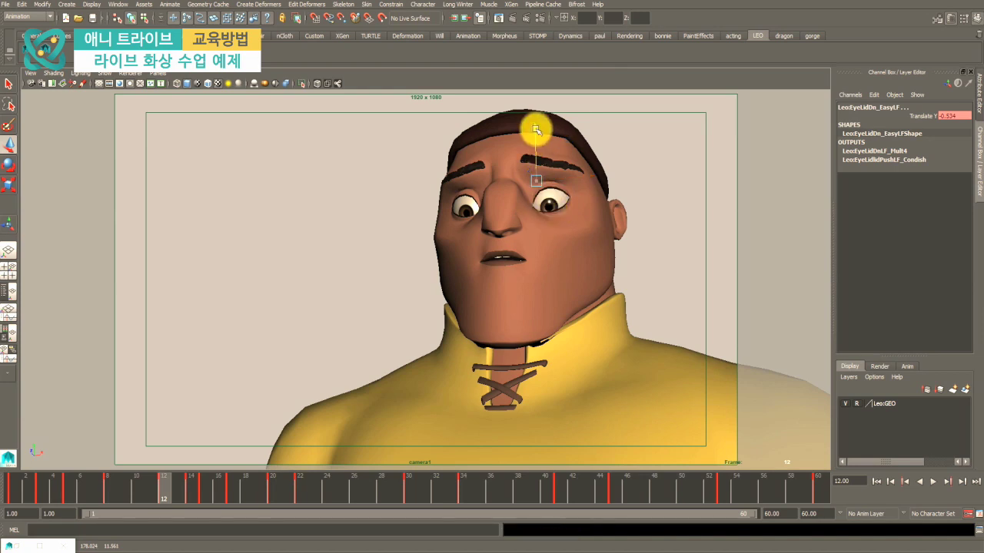
{"action": "left_click_drag", "start_coordinate": [535, 129], "coordinate": [536, 130]}
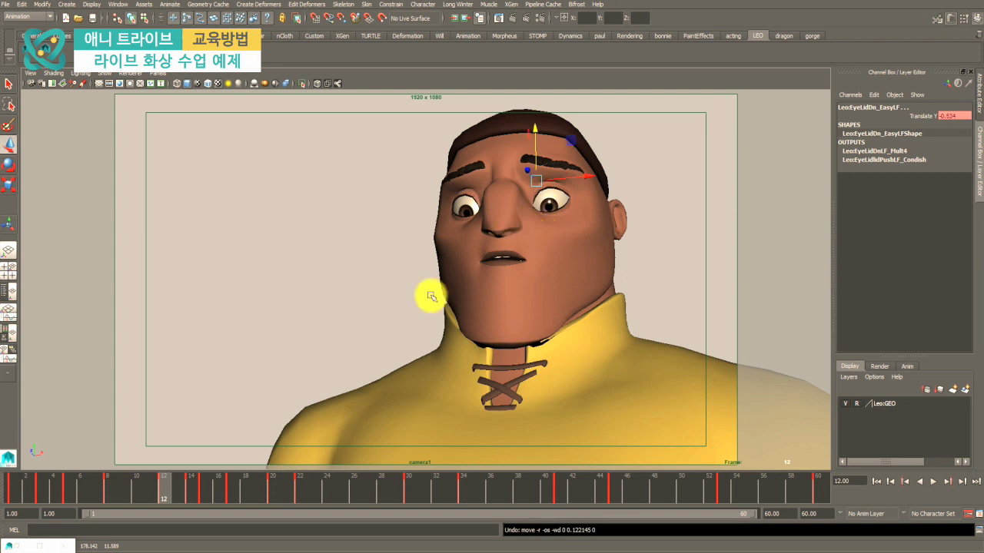
- Adjust the height of both upper eyelid controls at frame 12, and lower both lower eyelid controls to about -0.507 in Translate Y
{"action": "key", "text": "space"}
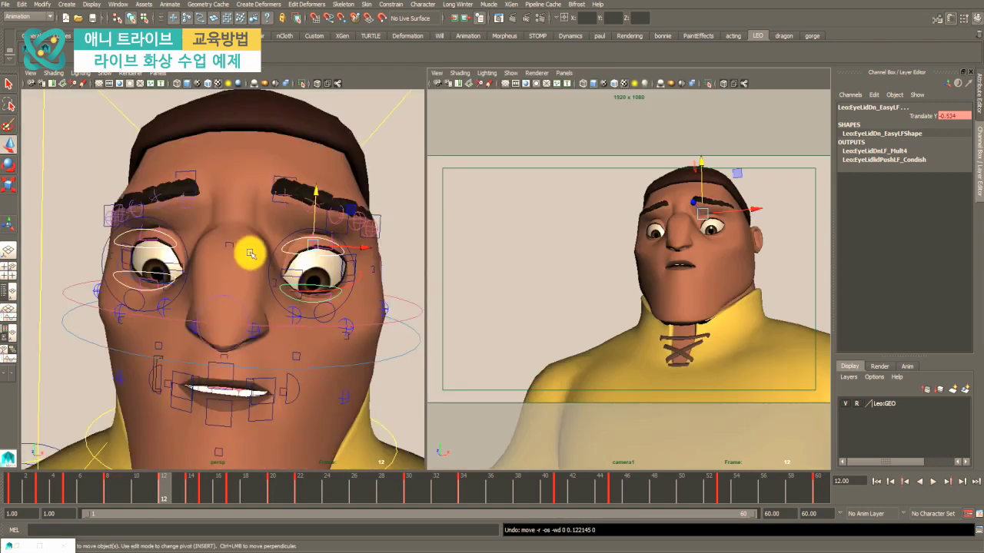
{"action": "left_click", "coordinate": [284, 247]}
{"action": "left_click", "coordinate": [164, 233], "text": "shift"}
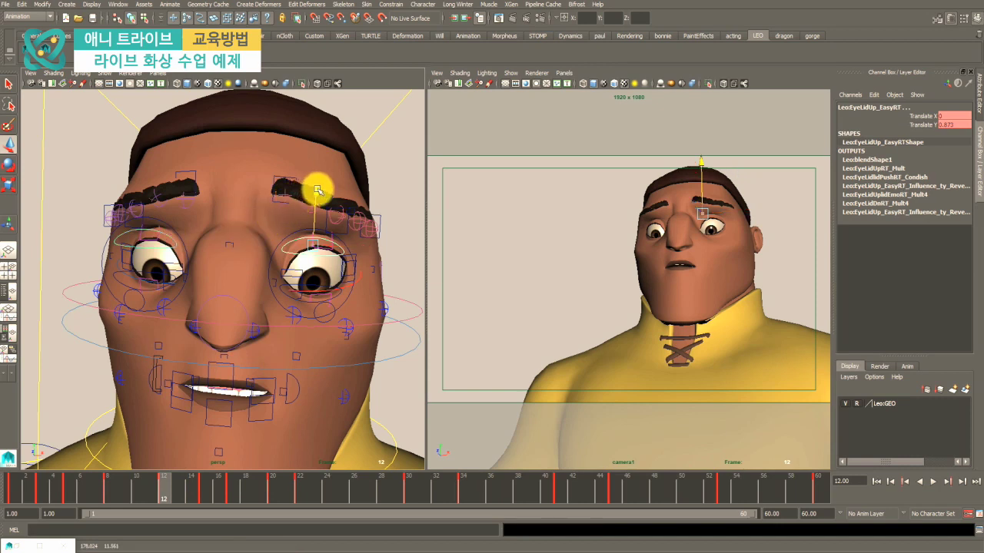
{"action": "left_click", "coordinate": [283, 291]}
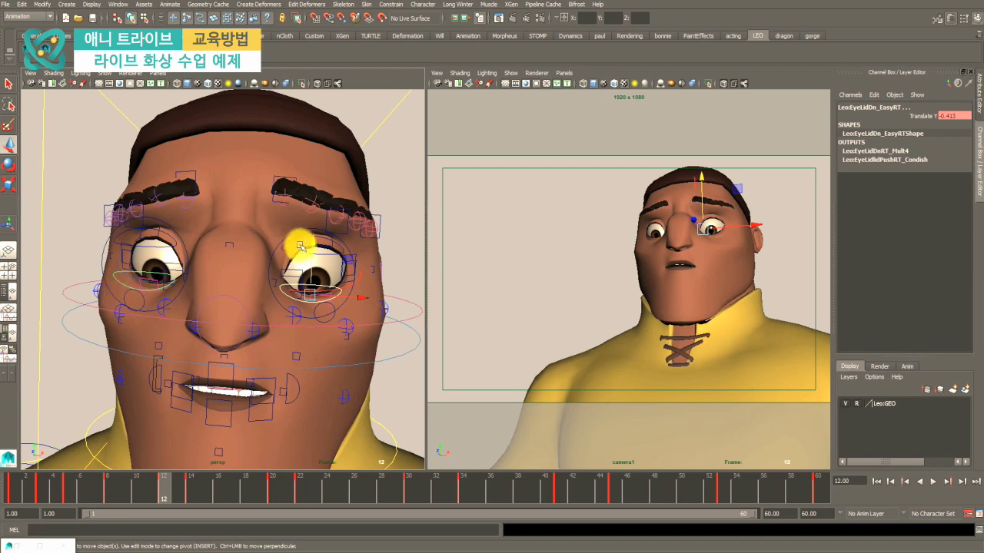
{"action": "left_click_drag", "start_coordinate": [314, 242], "coordinate": [315, 244]}
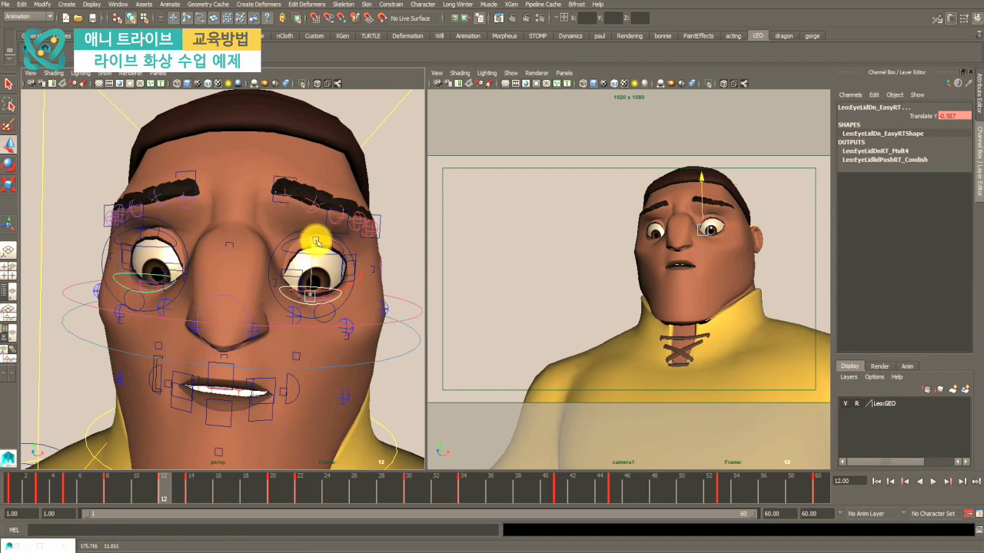
- Review the eyelids during the blink in the leo_test2 playblast, pausing and resuming it, and leave the player
{"action": "key", "text": "space"}
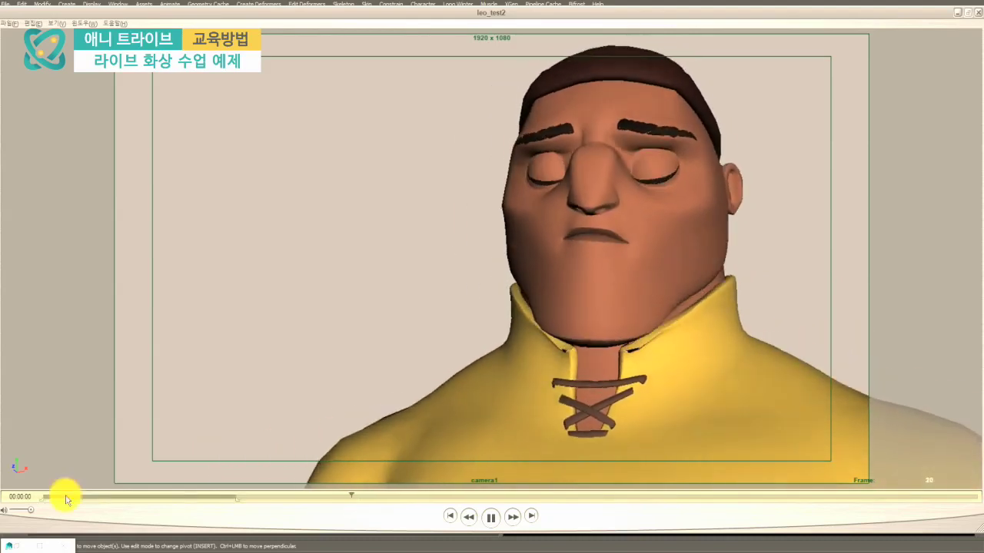
{"action": "key", "text": "space"}
{"action": "key", "text": "space"}
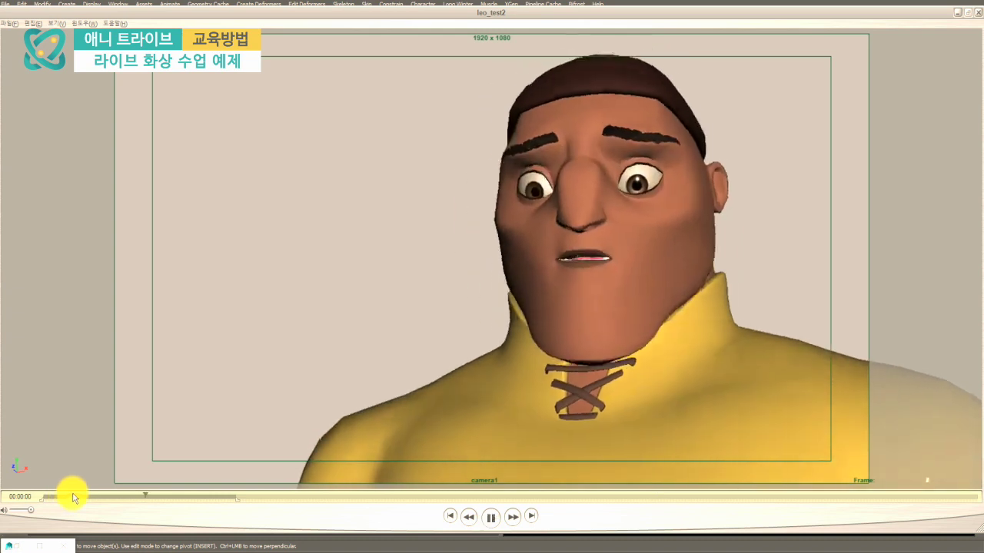
{"action": "key", "text": "alt+F4"}
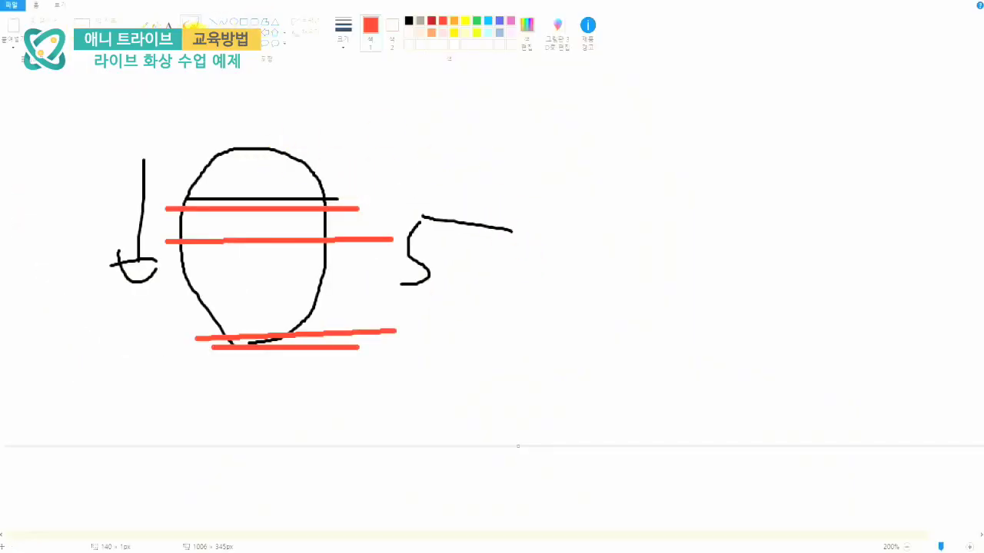
- In Paint, draw a large black eye outline beside the existing sketch, with a lid line across its middle and a half iris below it
{"action": "mouse_move", "coordinate": [571, 334]}
{"action": "left_mouse_down"}
{"action": "mouse_move", "coordinate": [527, 253]}
{"action": "mouse_move", "coordinate": [656, 126]}
{"action": "left_mouse_up"}
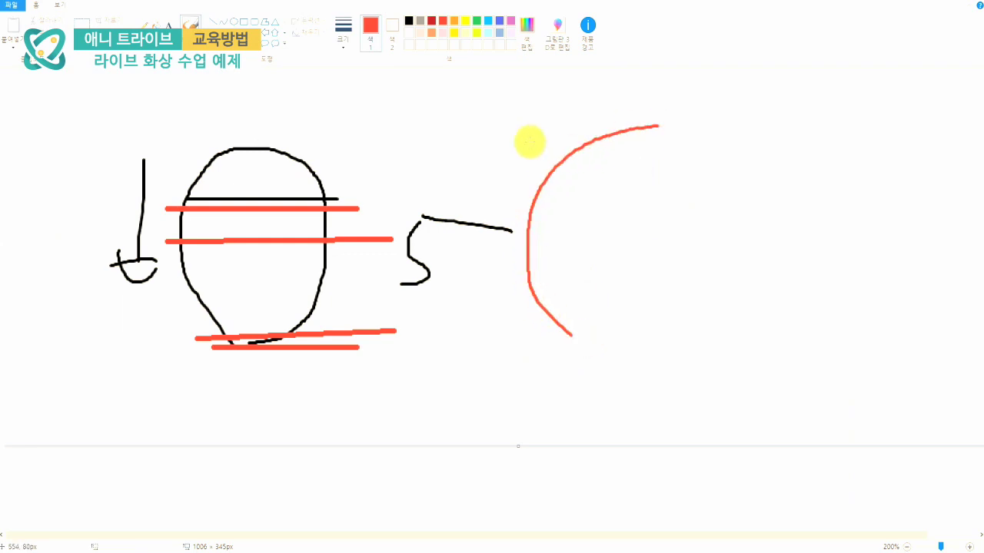
{"action": "key", "text": "ctrl+z"}
{"action": "left_click", "coordinate": [408, 20]}
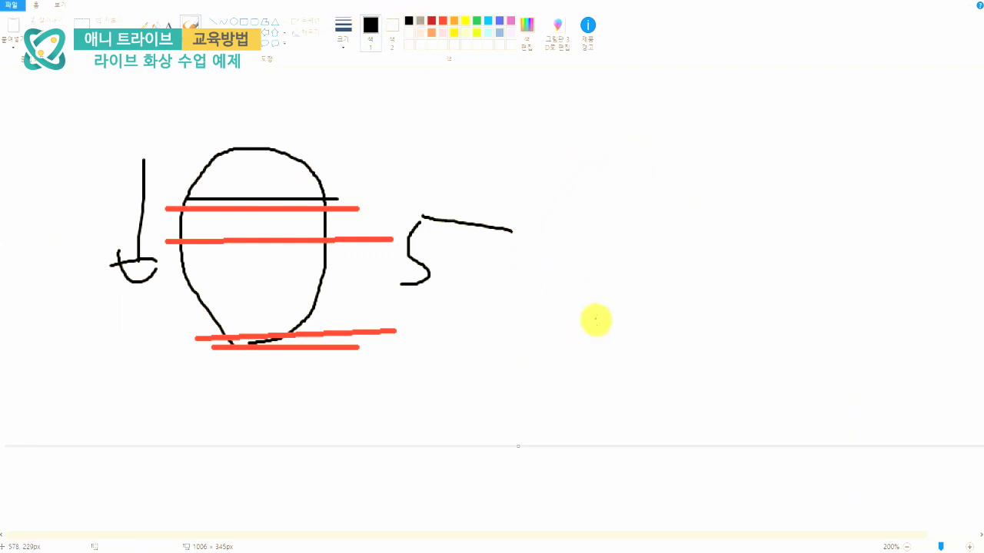
{"action": "mouse_move", "coordinate": [606, 348]}
{"action": "left_mouse_down"}
{"action": "mouse_move", "coordinate": [515, 246]}
{"action": "mouse_move", "coordinate": [699, 201]}
{"action": "mouse_move", "coordinate": [607, 348]}
{"action": "left_mouse_up"}
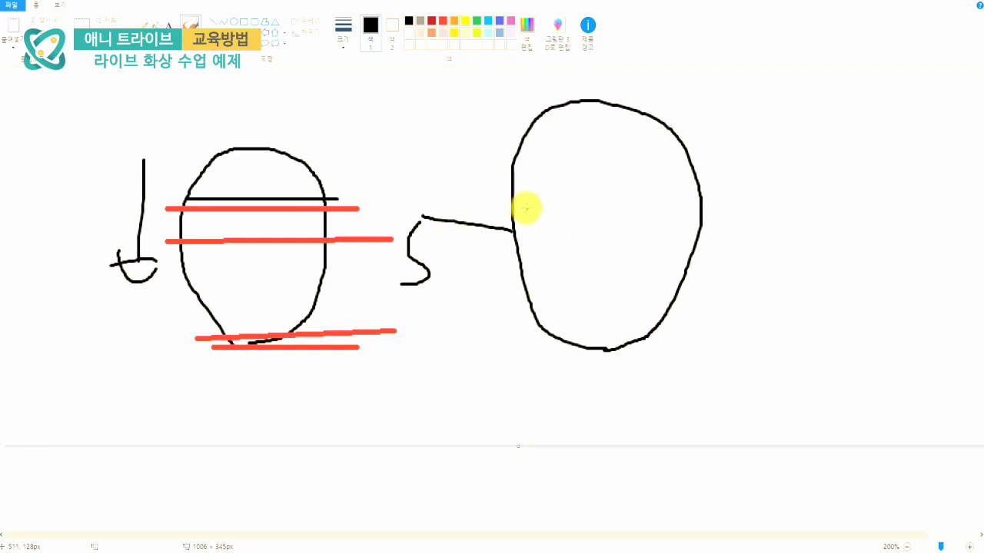
{"action": "left_click_drag", "start_coordinate": [526, 208], "coordinate": [705, 213]}
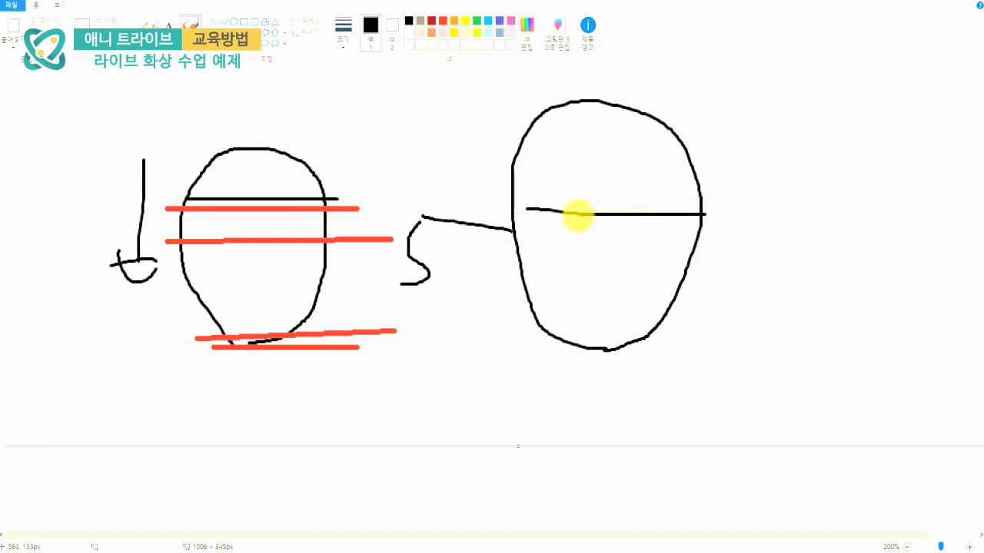
{"action": "left_click_drag", "start_coordinate": [578, 229], "coordinate": [642, 213]}
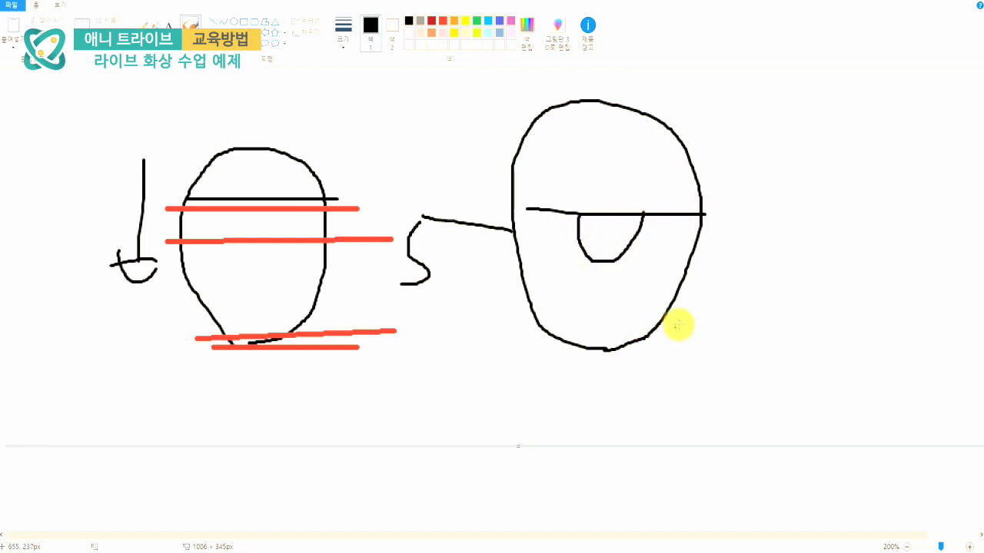
- Draw a second eye outline beside the first with a lower, curved lid line, plus a rightward motion arrow and a downward arrow above the first lid
{"action": "mouse_move", "coordinate": [718, 119]}
{"action": "left_mouse_down"}
{"action": "mouse_move", "coordinate": [828, 121]}
{"action": "mouse_move", "coordinate": [786, 112]}
{"action": "left_mouse_up"}
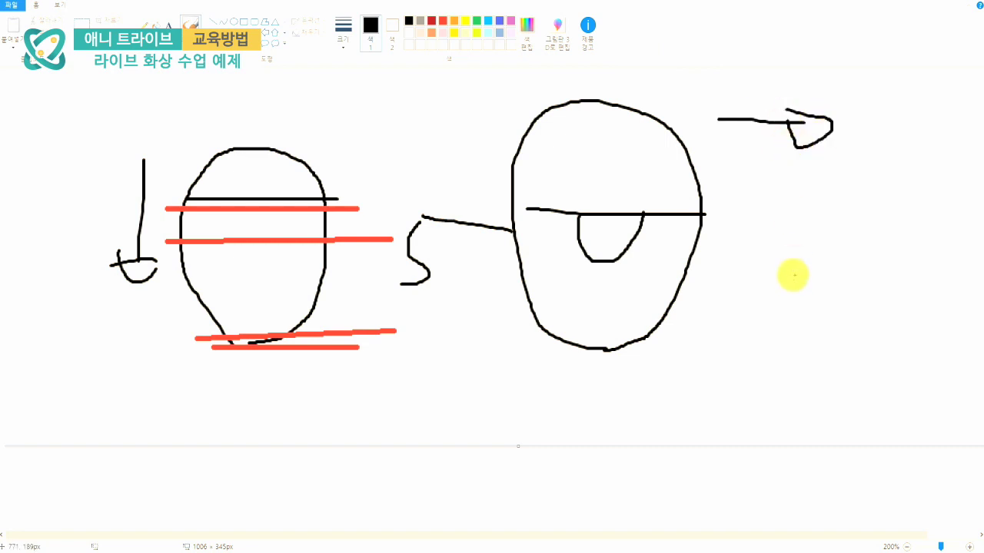
{"action": "mouse_move", "coordinate": [744, 338]}
{"action": "left_mouse_down"}
{"action": "mouse_move", "coordinate": [727, 92]}
{"action": "mouse_move", "coordinate": [765, 359]}
{"action": "left_mouse_up"}
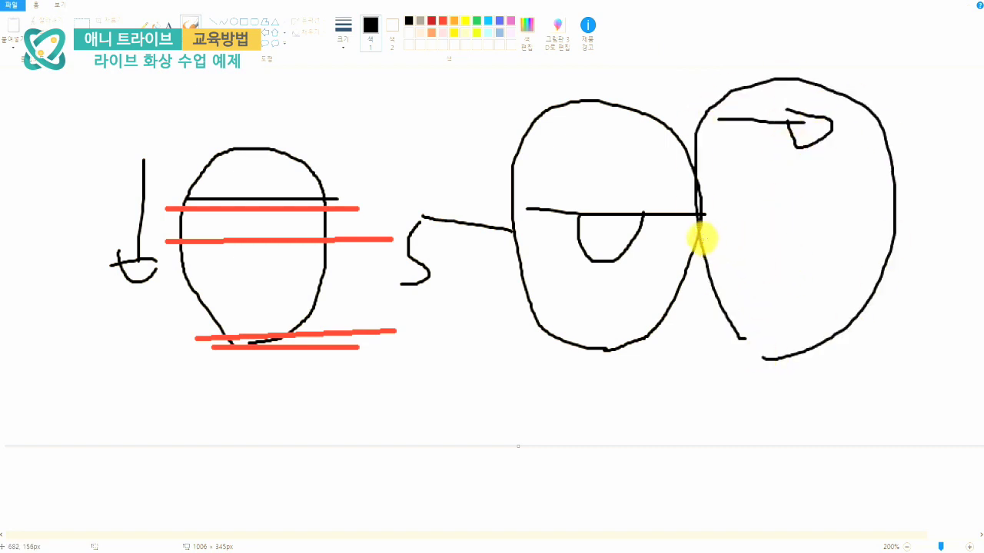
{"action": "mouse_move", "coordinate": [627, 233]}
{"action": "left_mouse_down"}
{"action": "mouse_move", "coordinate": [672, 221]}
{"action": "mouse_move", "coordinate": [674, 246]}
{"action": "mouse_move", "coordinate": [693, 226]}
{"action": "mouse_move", "coordinate": [977, 248]}
{"action": "left_mouse_up"}
{"action": "key", "text": "ctrl+z"}
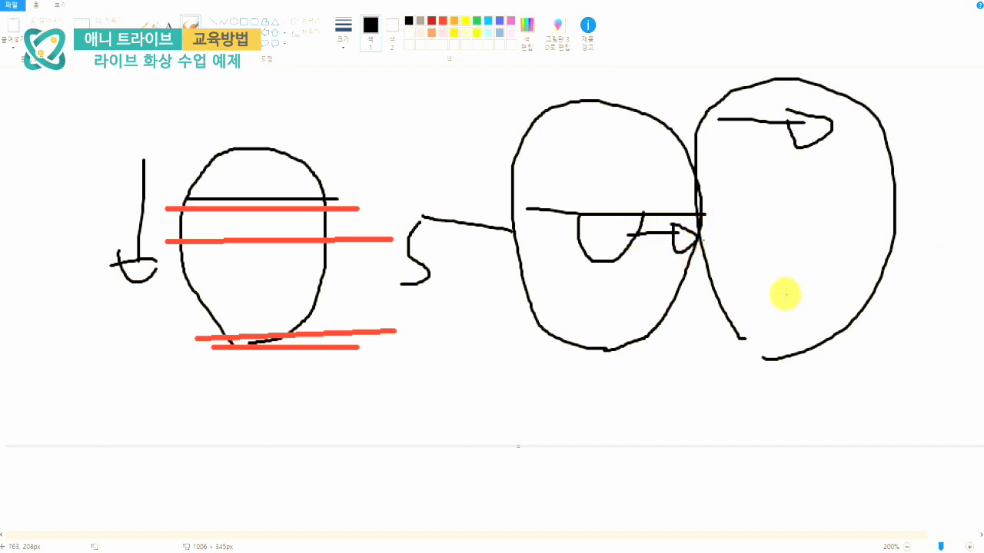
{"action": "key", "text": "ctrl+z"}
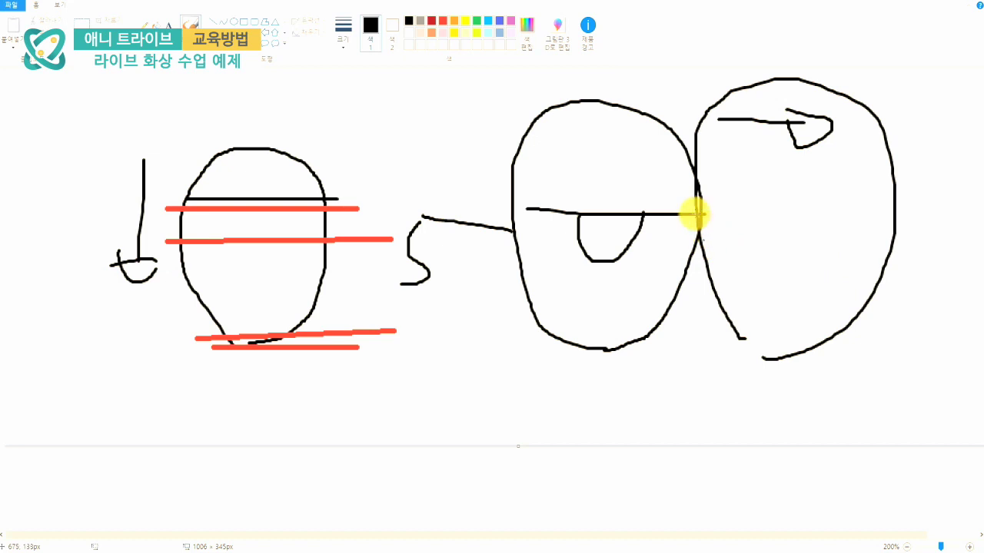
{"action": "left_click_drag", "start_coordinate": [643, 147], "coordinate": [649, 193]}
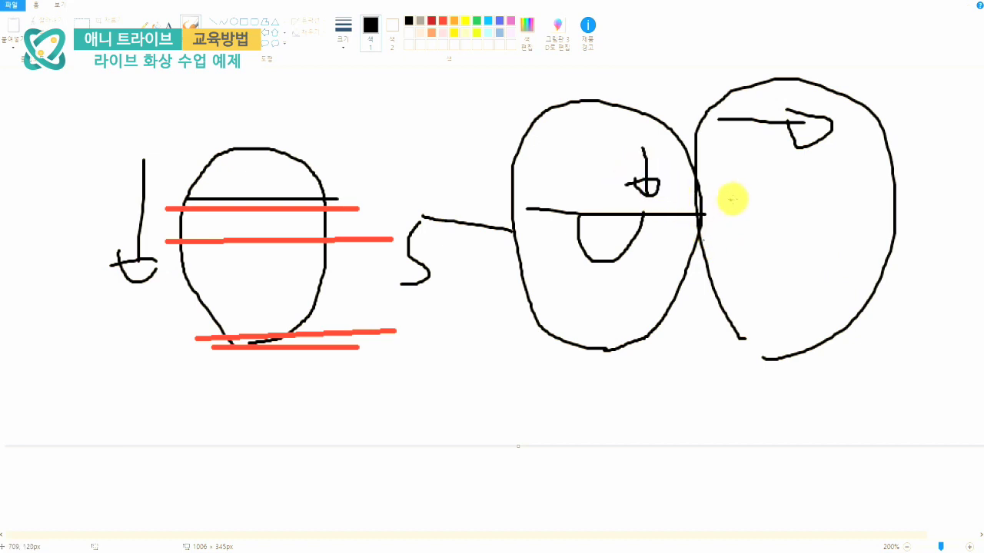
{"action": "mouse_move", "coordinate": [699, 230]}
{"action": "left_mouse_down"}
{"action": "mouse_move", "coordinate": [725, 252]}
{"action": "mouse_move", "coordinate": [894, 240]}
{"action": "left_mouse_up"}
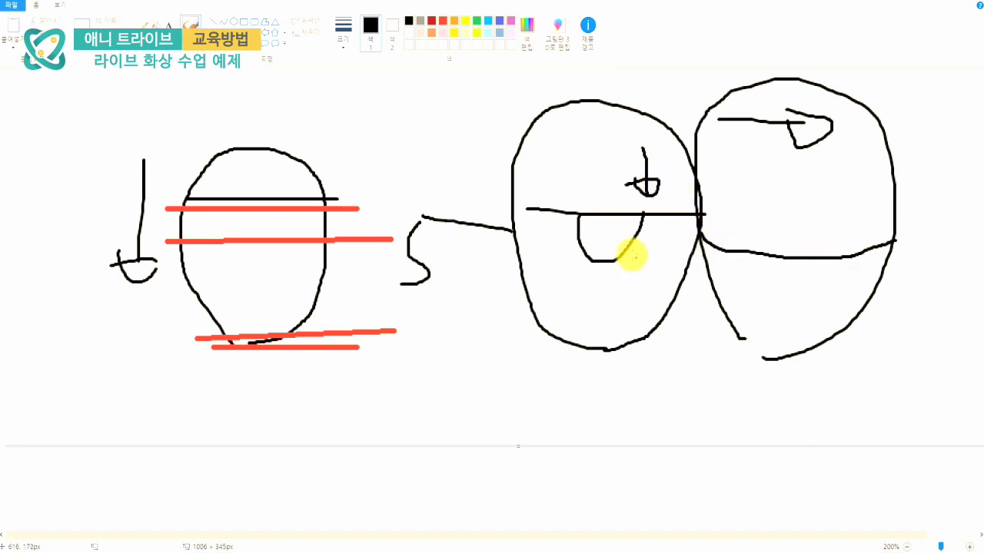
- Draw the second eye's iris as a shallow, thick arc under its lid line, undoing the trial iris shapes and downward arrow
{"action": "mouse_move", "coordinate": [775, 260]}
{"action": "left_mouse_down"}
{"action": "mouse_move", "coordinate": [775, 277]}
{"action": "mouse_move", "coordinate": [822, 265]}
{"action": "left_mouse_up"}
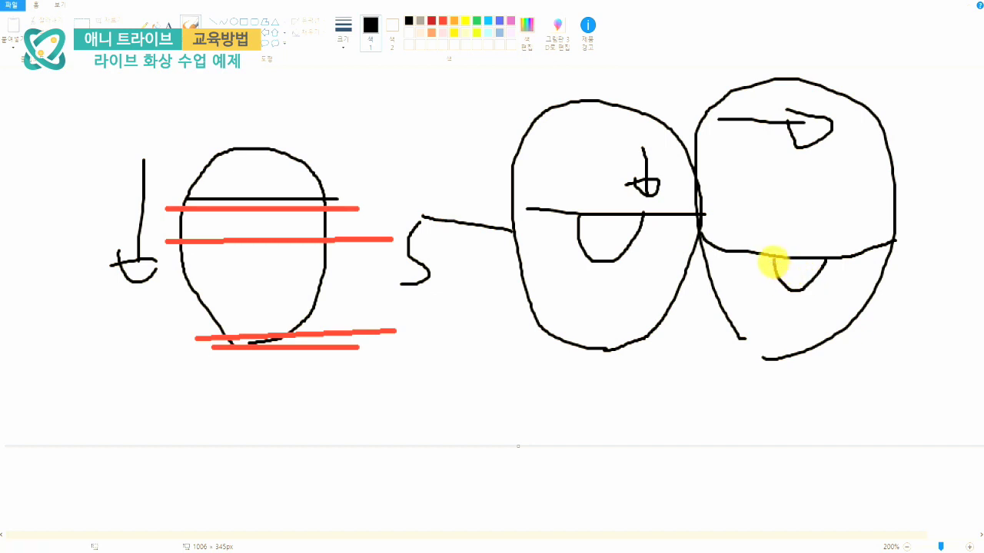
{"action": "mouse_move", "coordinate": [773, 263]}
{"action": "left_mouse_down"}
{"action": "mouse_move", "coordinate": [794, 285]}
{"action": "mouse_move", "coordinate": [828, 257]}
{"action": "left_mouse_up"}
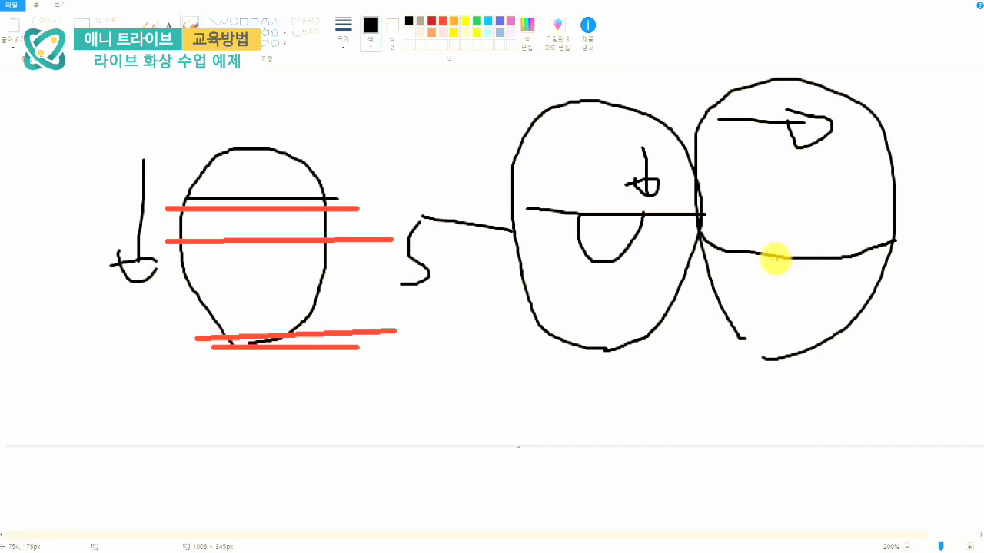
{"action": "mouse_move", "coordinate": [775, 259]}
{"action": "left_mouse_down"}
{"action": "mouse_move", "coordinate": [797, 308]}
{"action": "mouse_move", "coordinate": [837, 263]}
{"action": "mouse_move", "coordinate": [812, 274]}
{"action": "mouse_move", "coordinate": [782, 263]}
{"action": "left_mouse_up"}
{"action": "key", "text": "ctrl+z"}
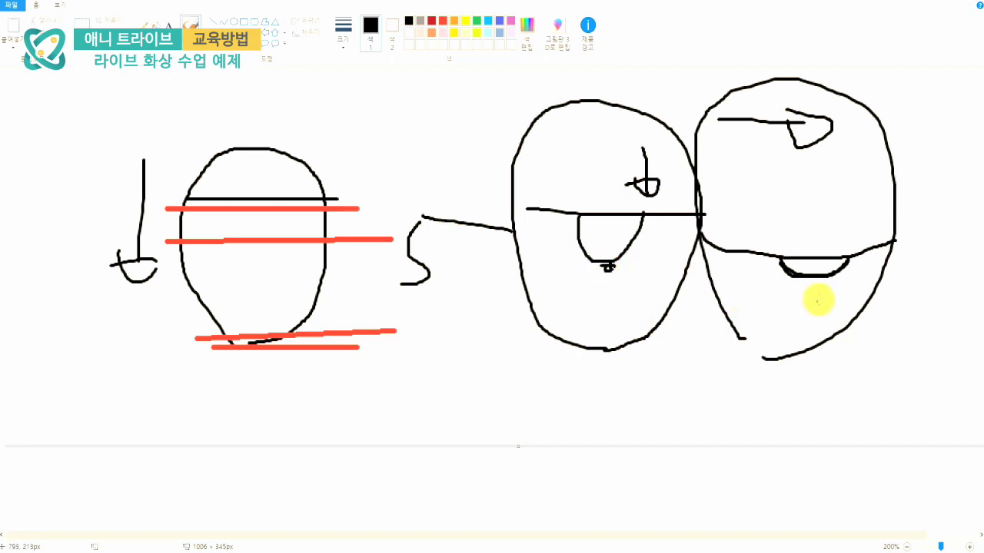
{"action": "left_click_drag", "start_coordinate": [804, 163], "coordinate": [796, 222]}
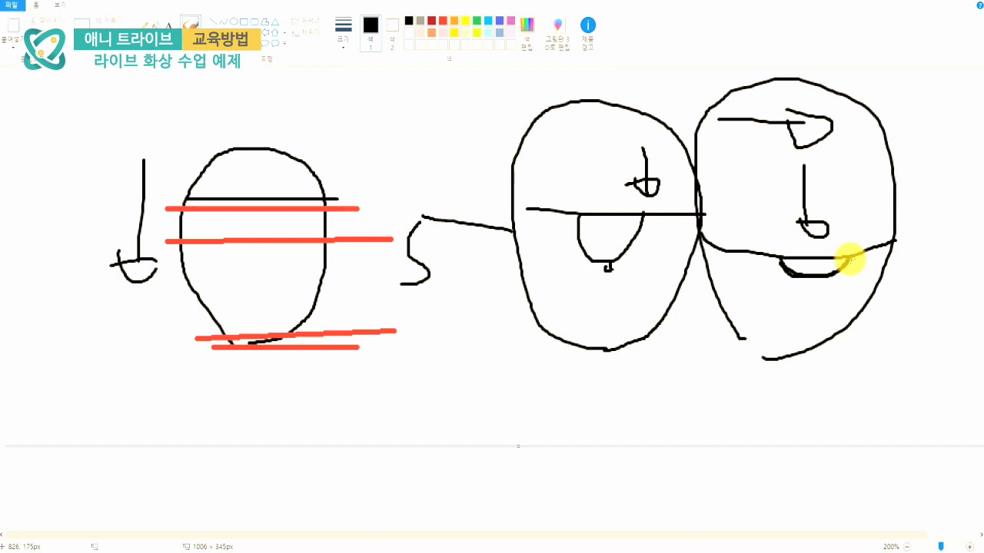
{"action": "key", "text": "ctrl+z"}
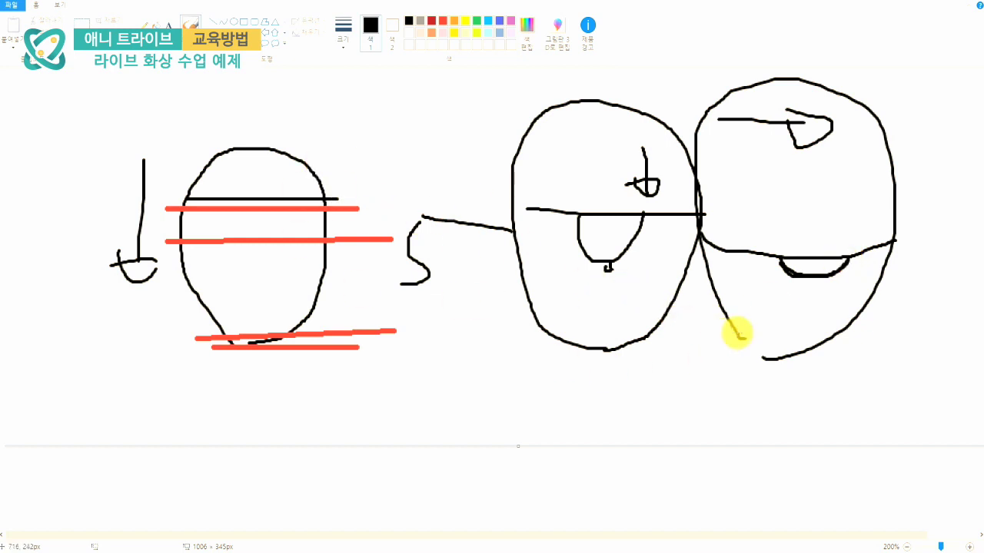
- Draw an eye outline overlapping the original sketch, and a small eye near the canvas's right edge with a lid line and blacked-in iris
{"action": "mouse_move", "coordinate": [369, 371]}
{"action": "left_mouse_down"}
{"action": "mouse_move", "coordinate": [466, 269]}
{"action": "mouse_move", "coordinate": [341, 359]}
{"action": "left_mouse_up"}
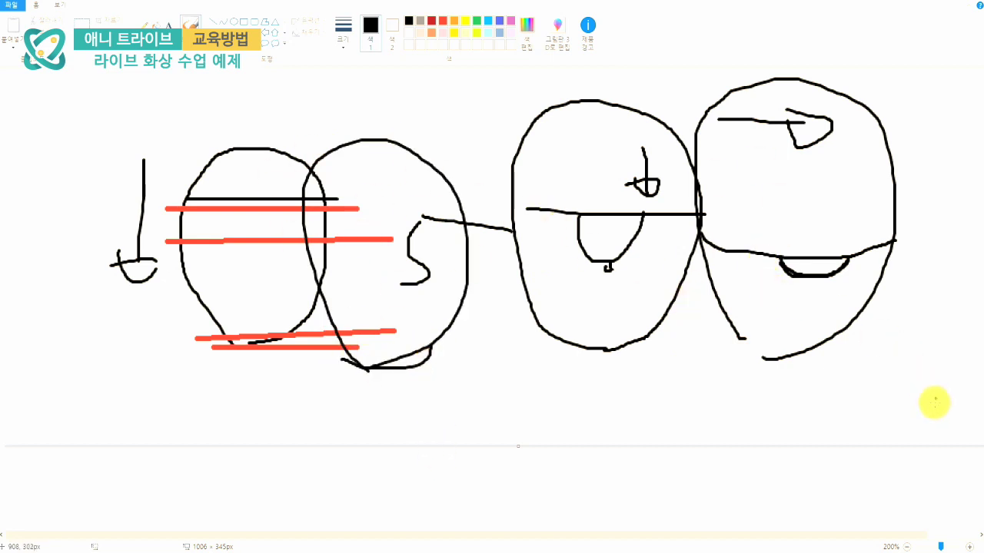
{"action": "mouse_move", "coordinate": [911, 423]}
{"action": "left_mouse_down"}
{"action": "mouse_move", "coordinate": [948, 270]}
{"action": "mouse_move", "coordinate": [880, 365]}
{"action": "mouse_move", "coordinate": [907, 345]}
{"action": "mouse_move", "coordinate": [970, 358]}
{"action": "left_mouse_up"}
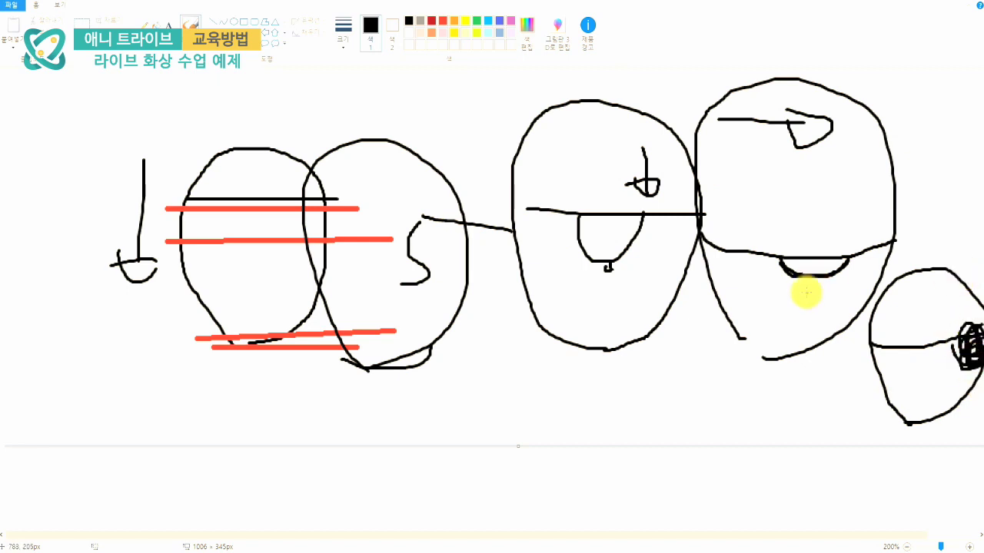
- Draw a small eye below the two large ones, with a low curved lid line and a blacked-in iris at its right corner
{"action": "mouse_move", "coordinate": [672, 430]}
{"action": "left_mouse_down"}
{"action": "mouse_move", "coordinate": [731, 311]}
{"action": "mouse_move", "coordinate": [667, 421]}
{"action": "left_mouse_up"}
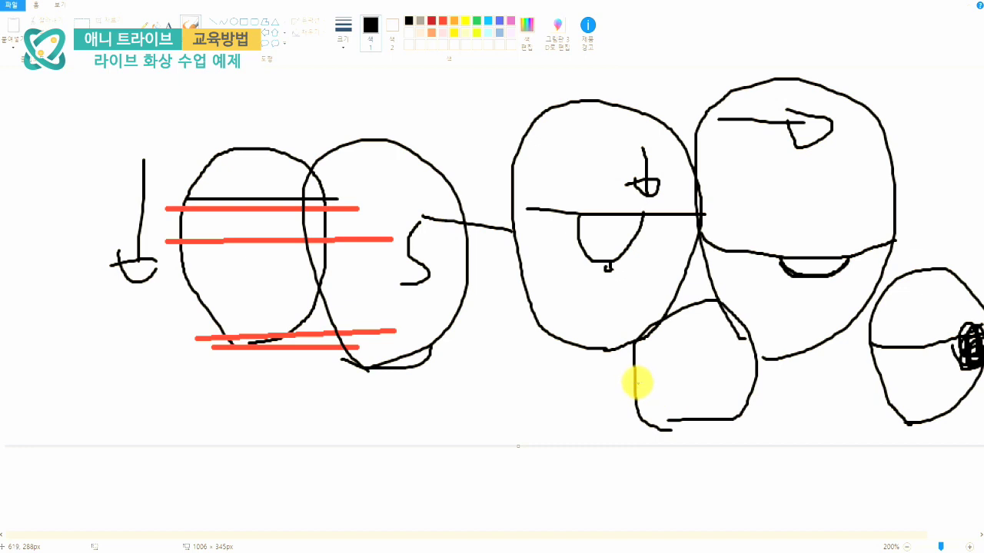
{"action": "mouse_move", "coordinate": [637, 382]}
{"action": "left_mouse_down"}
{"action": "mouse_move", "coordinate": [753, 377]}
{"action": "mouse_move", "coordinate": [764, 367]}
{"action": "left_mouse_up"}
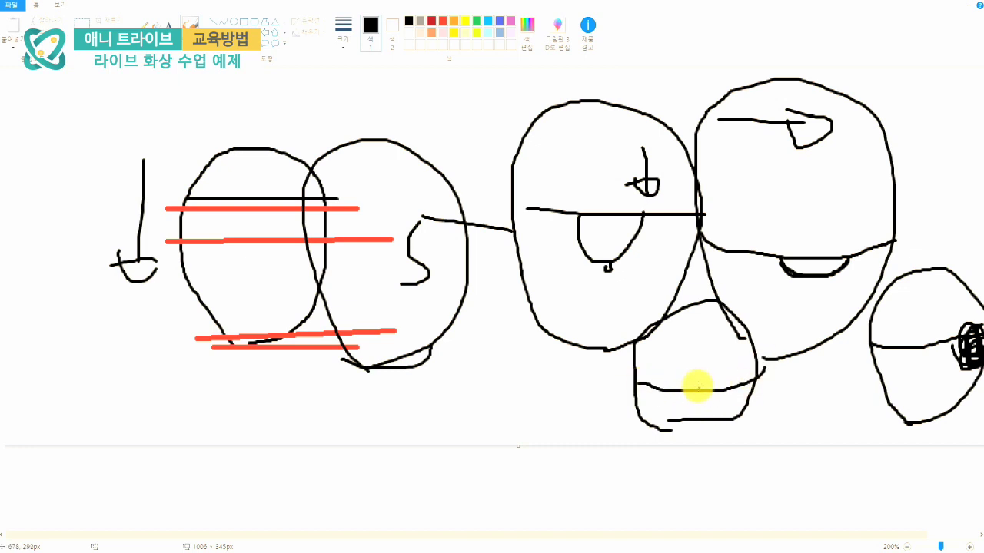
{"action": "left_click_drag", "start_coordinate": [705, 334], "coordinate": [700, 380]}
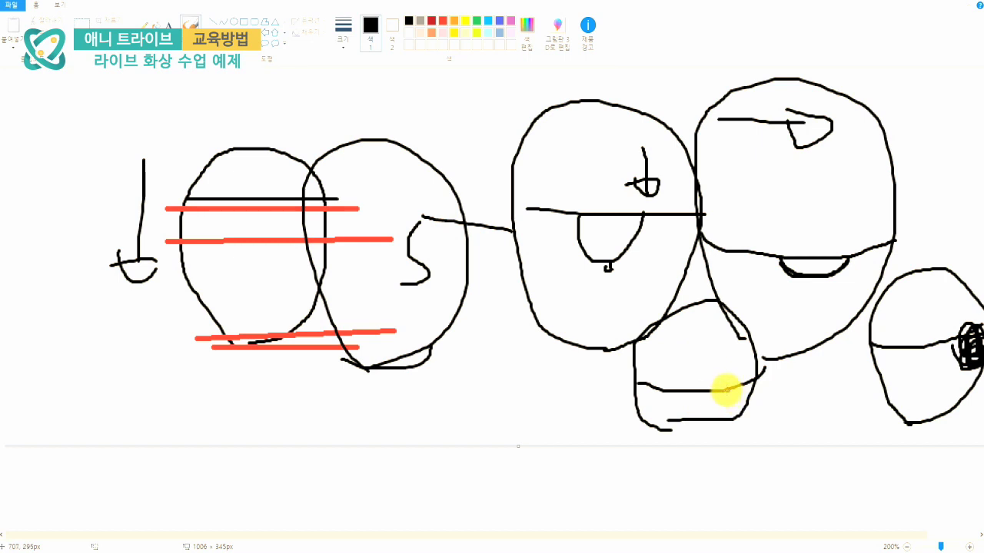
{"action": "left_click_drag", "start_coordinate": [726, 390], "coordinate": [752, 382]}
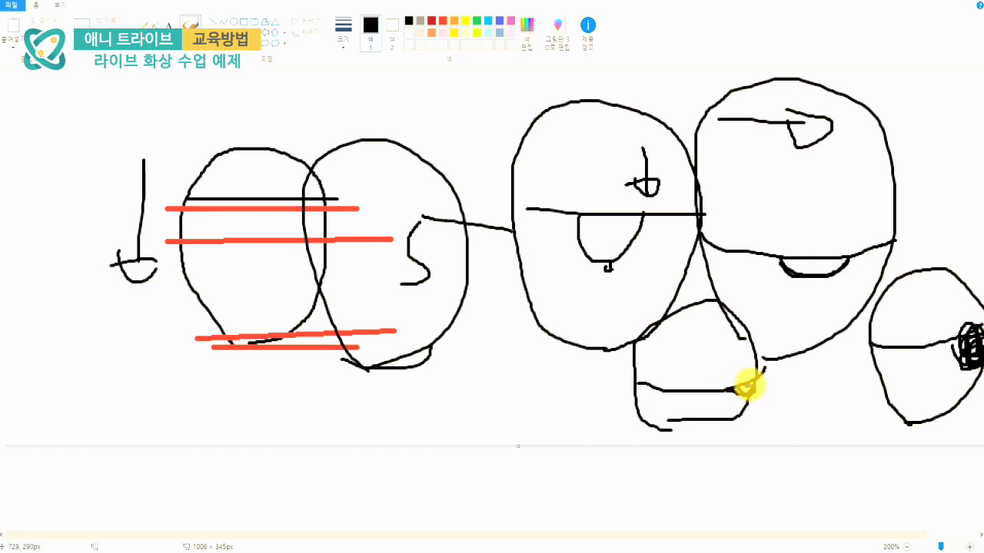
- Thicken the lid line and iris of the rightmost small eye, and undo the extra stroke drawn beside it
{"action": "mouse_move", "coordinate": [960, 345]}
{"action": "left_mouse_down"}
{"action": "mouse_move", "coordinate": [907, 340]}
{"action": "mouse_move", "coordinate": [976, 323]}
{"action": "mouse_move", "coordinate": [951, 336]}
{"action": "mouse_move", "coordinate": [973, 345]}
{"action": "mouse_move", "coordinate": [957, 353]}
{"action": "mouse_move", "coordinate": [939, 339]}
{"action": "left_mouse_up"}
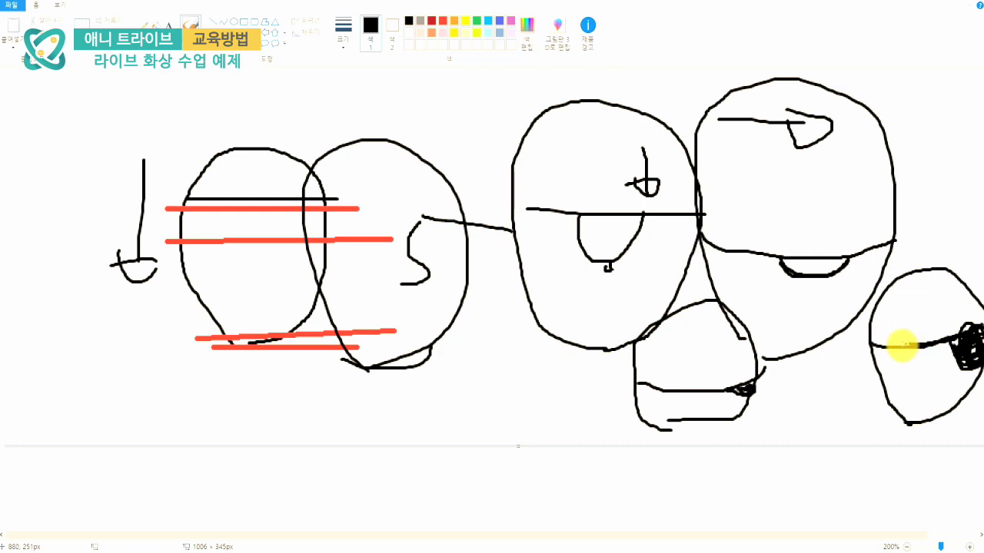
{"action": "mouse_move", "coordinate": [842, 375]}
{"action": "left_mouse_down"}
{"action": "mouse_move", "coordinate": [746, 395]}
{"action": "mouse_move", "coordinate": [753, 103]}
{"action": "mouse_move", "coordinate": [555, 404]}
{"action": "left_mouse_up"}
{"action": "key", "text": "ctrl+z"}
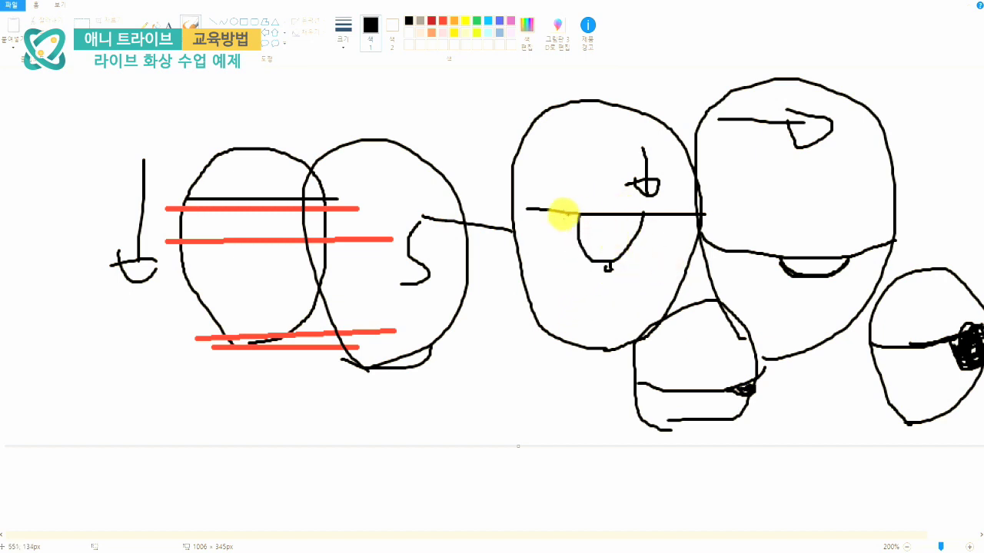
- Thicken the near end of the first large eye's lid line, and undo the trial direction arrows and strokes drawn around its iris
{"action": "mouse_move", "coordinate": [527, 209]}
{"action": "left_mouse_down"}
{"action": "mouse_move", "coordinate": [602, 213]}
{"action": "mouse_move", "coordinate": [591, 315]}
{"action": "left_mouse_up"}
{"action": "left_click_drag", "start_coordinate": [581, 292], "coordinate": [615, 319]}
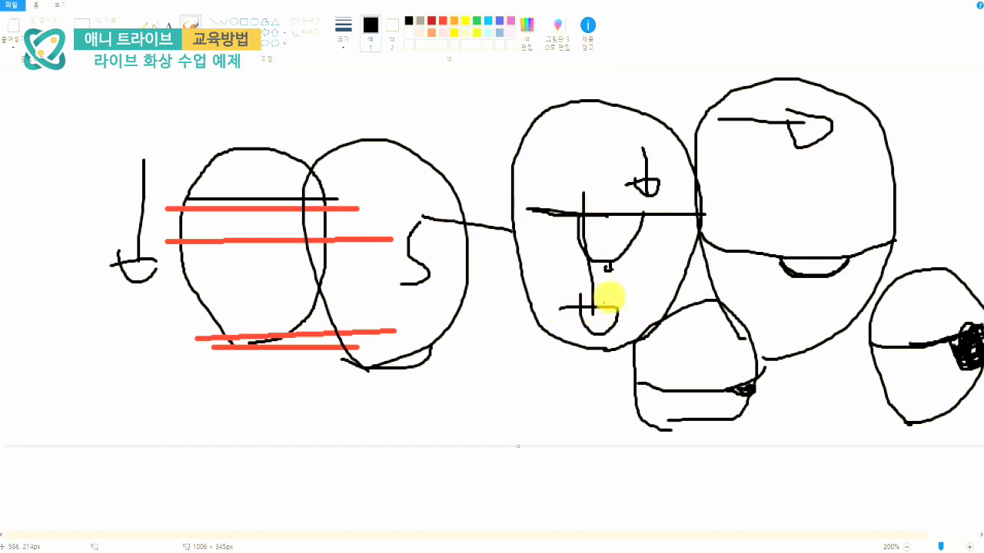
{"action": "key", "text": "ctrl+z"}
{"action": "mouse_move", "coordinate": [621, 247]}
{"action": "left_mouse_down"}
{"action": "mouse_move", "coordinate": [663, 249]}
{"action": "mouse_move", "coordinate": [669, 230]}
{"action": "left_mouse_up"}
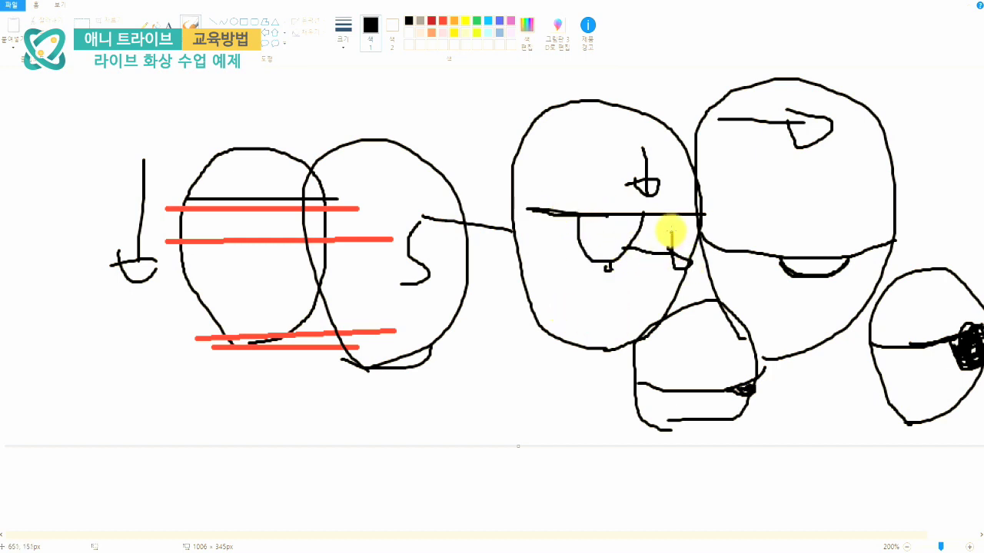
{"action": "mouse_move", "coordinate": [695, 267]}
{"action": "left_mouse_down"}
{"action": "mouse_move", "coordinate": [632, 264]}
{"action": "mouse_move", "coordinate": [648, 253]}
{"action": "mouse_move", "coordinate": [588, 191]}
{"action": "mouse_move", "coordinate": [640, 187]}
{"action": "mouse_move", "coordinate": [692, 234]}
{"action": "left_mouse_up"}
{"action": "key", "text": "ctrl+z"}
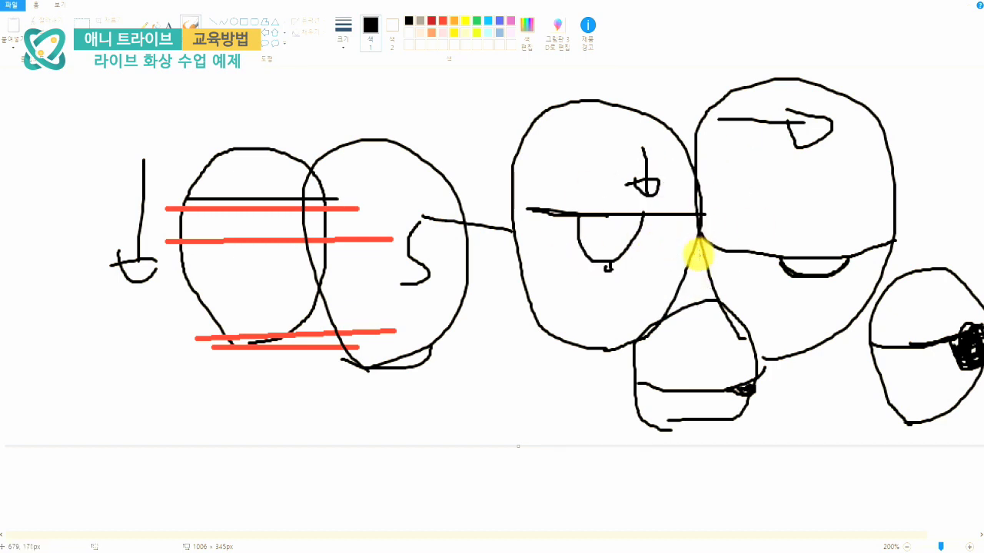
{"action": "mouse_move", "coordinate": [721, 181]}
{"action": "left_mouse_down"}
{"action": "mouse_move", "coordinate": [907, 269]}
{"action": "mouse_move", "coordinate": [621, 186]}
{"action": "mouse_move", "coordinate": [588, 315]}
{"action": "left_mouse_up"}
{"action": "key", "text": "ctrl+z"}
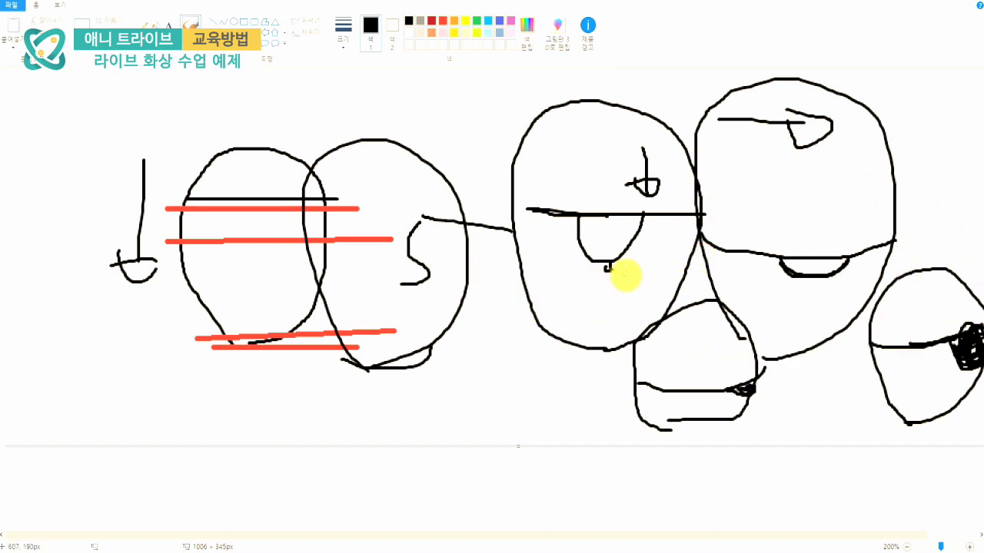
{"action": "left_click_drag", "start_coordinate": [534, 208], "coordinate": [495, 210]}
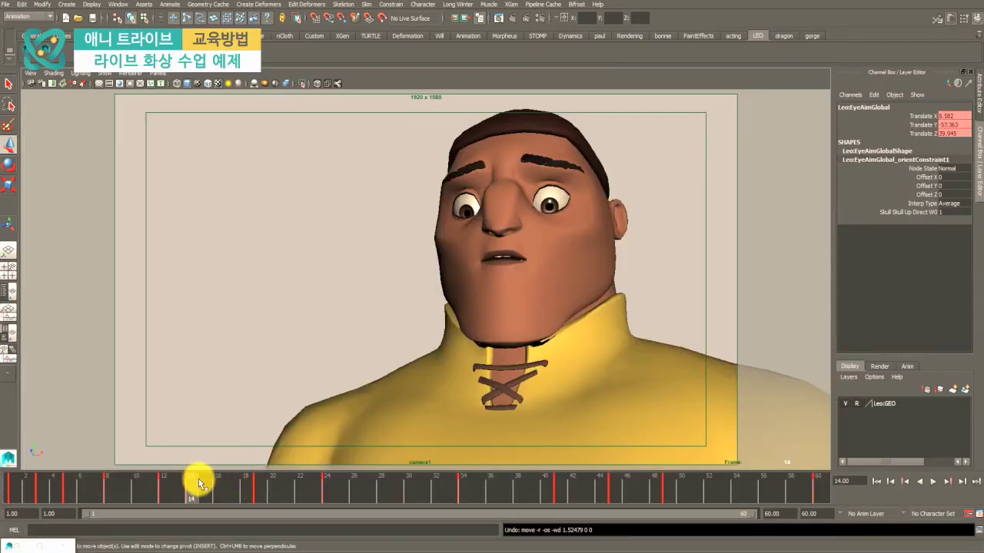
- Switch to Maya and key the eye aim control's frame 14 pose at frame 17, playing it back to check
{"action": "left_click_drag", "start_coordinate": [195, 490], "coordinate": [224, 498]}
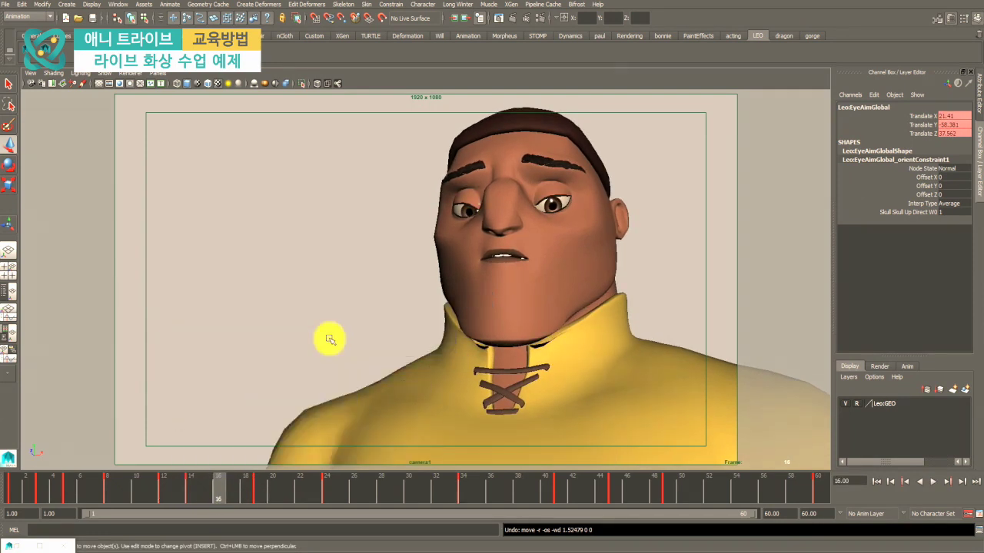
{"action": "key", "text": "space"}
{"action": "key", "text": "space"}
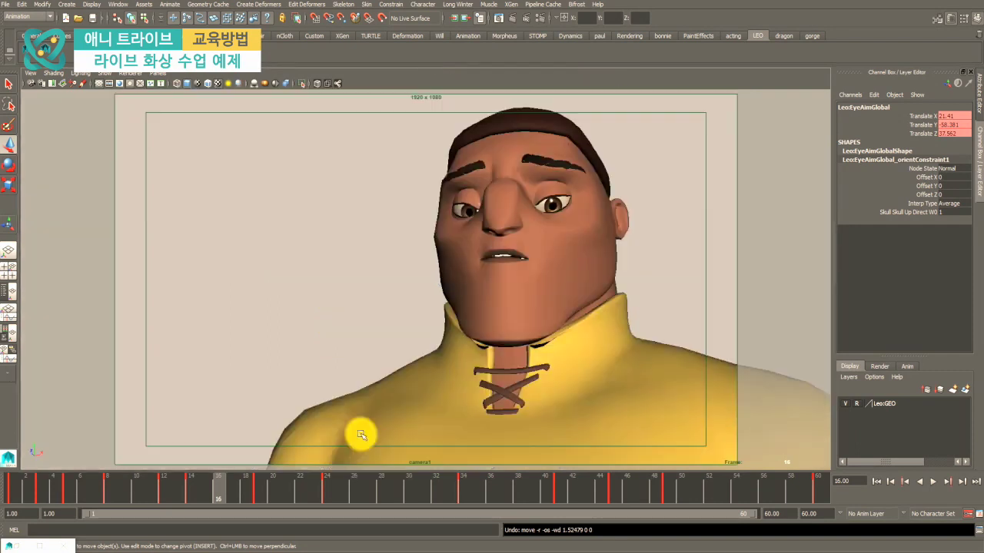
{"action": "left_click", "coordinate": [190, 494]}
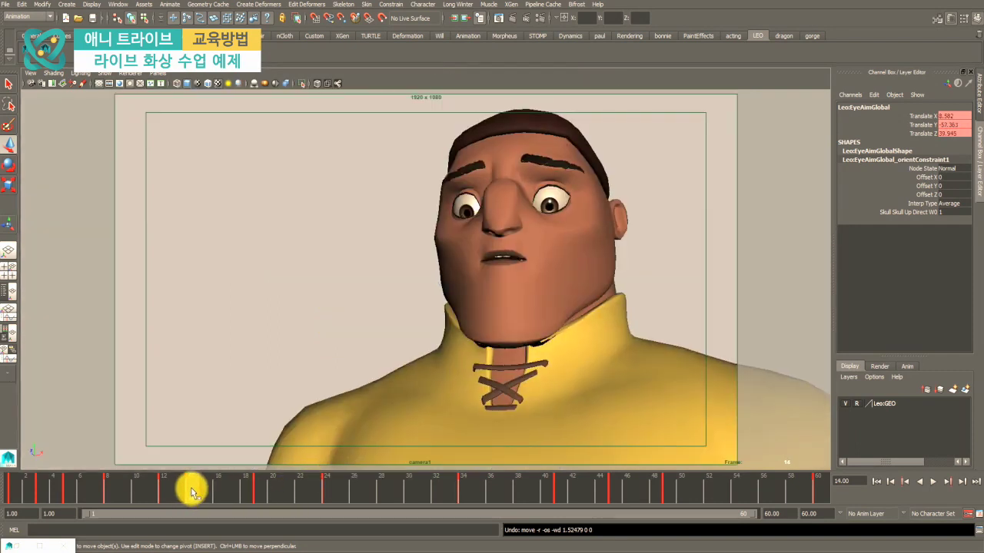
{"action": "left_click", "coordinate": [550, 208]}
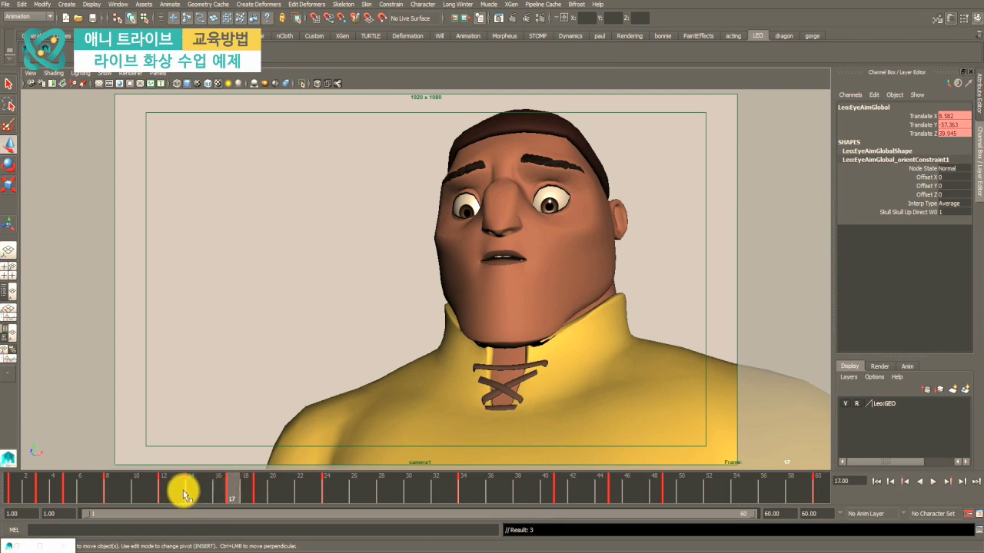
{"action": "key", "text": "alt+v"}
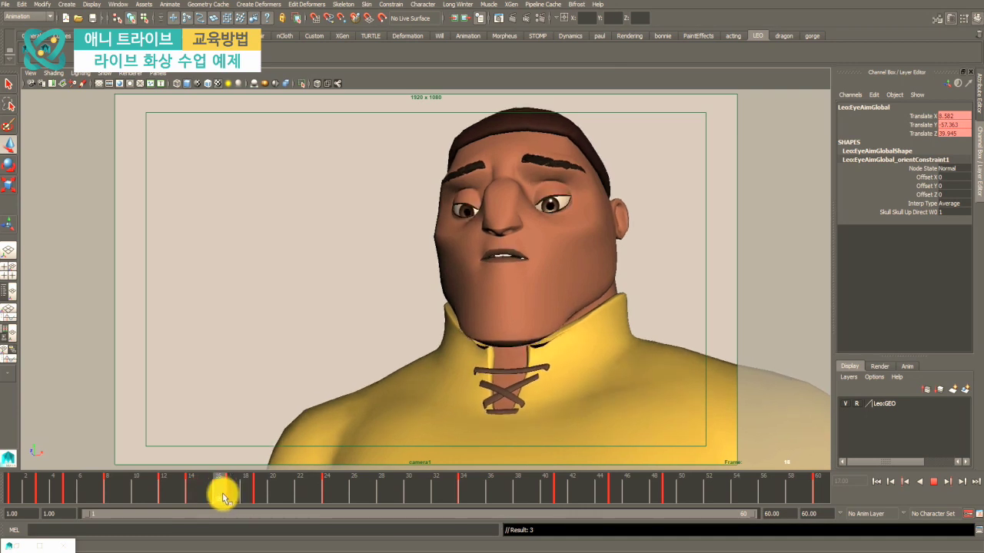
- Lower the eye aim control at frame 16 to about Translate X 8.024 and Translate Y -64.952
{"action": "left_click", "coordinate": [222, 498]}
{"action": "key", "text": "space"}
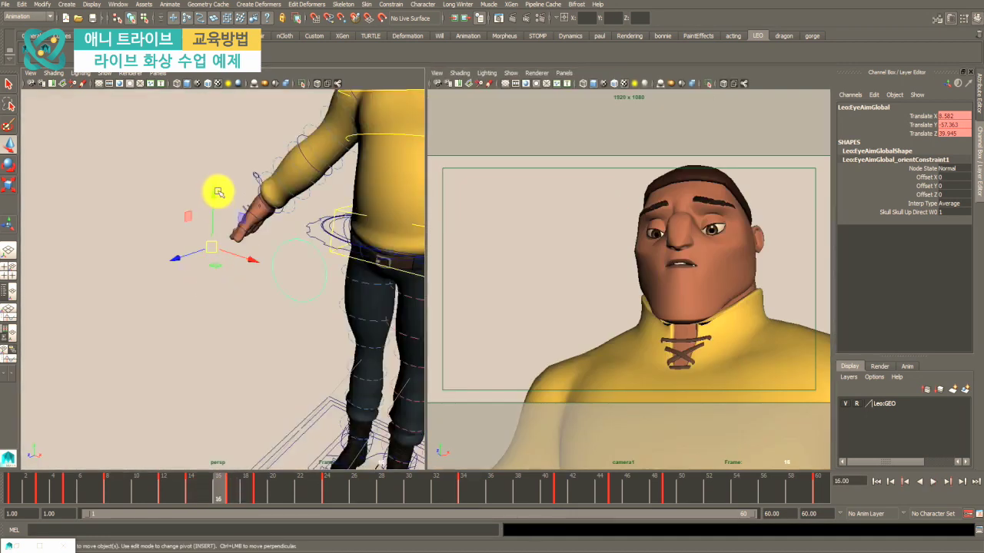
{"action": "middle_click_drag", "start_coordinate": [218, 191], "coordinate": [217, 223]}
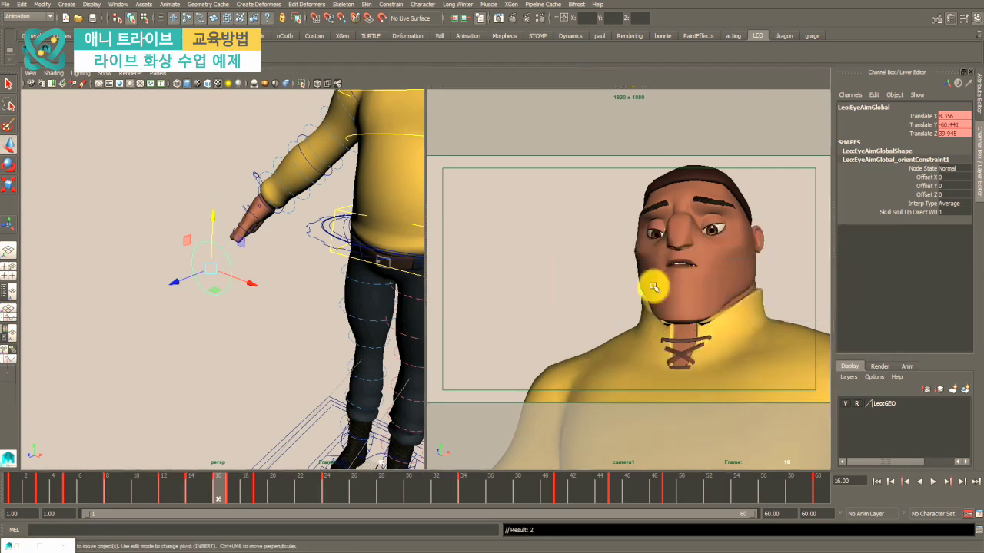
{"action": "key", "text": "space"}
{"action": "key", "text": "alt+v"}
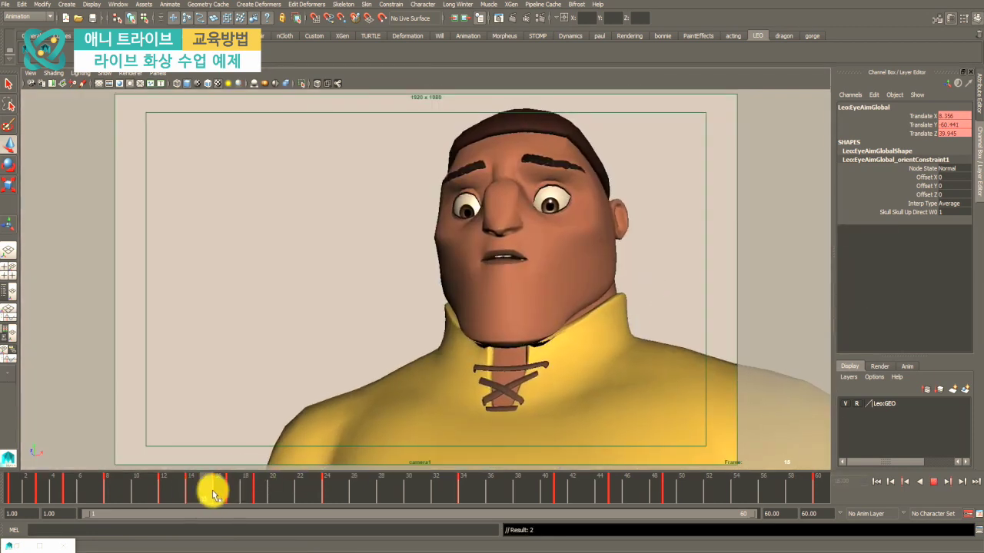
{"action": "key", "text": "alt+v"}
{"action": "key", "text": "space"}
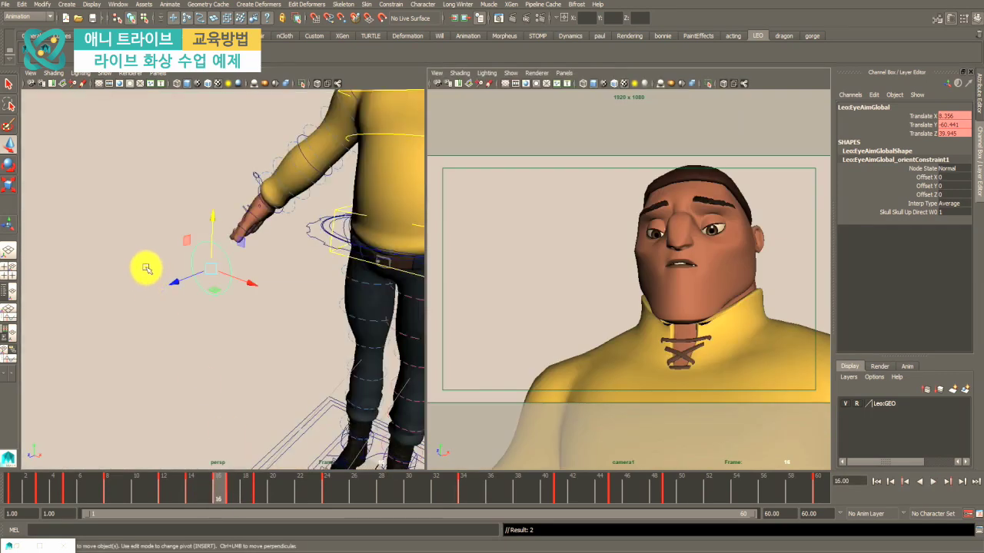
{"action": "key", "text": "space"}
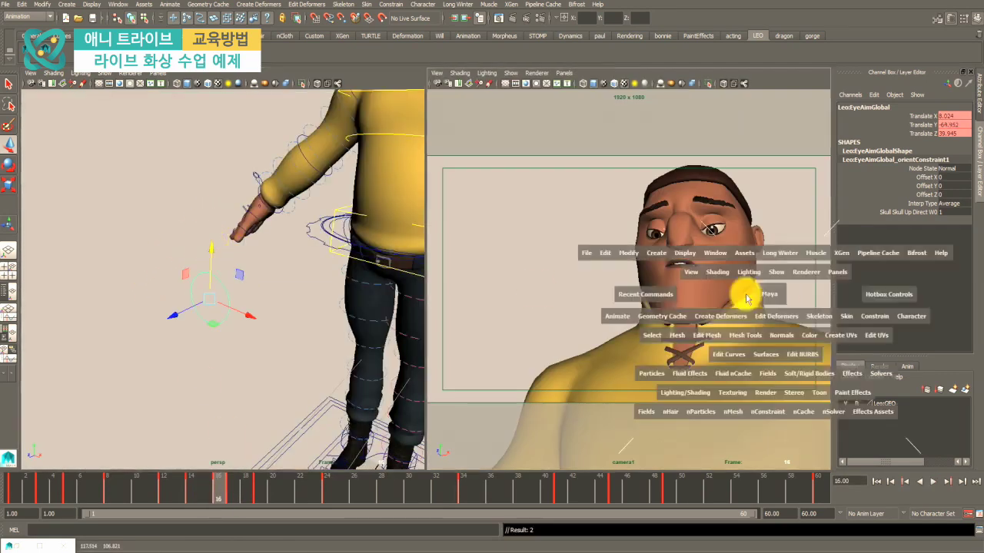
{"action": "left_click", "coordinate": [190, 491]}
{"action": "left_click_drag", "start_coordinate": [189, 491], "coordinate": [226, 496]}
- Hold the eye aim control's frame 14 pose with a key at frame 15, and check the playback
{"action": "left_click", "coordinate": [192, 495]}
{"action": "key", "text": "alt+v"}
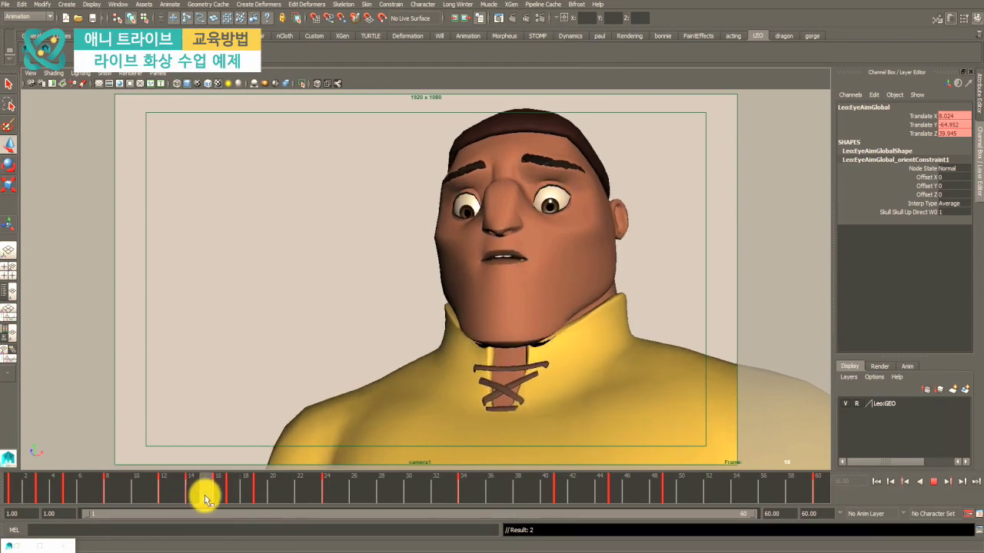
{"action": "left_click", "coordinate": [205, 495]}
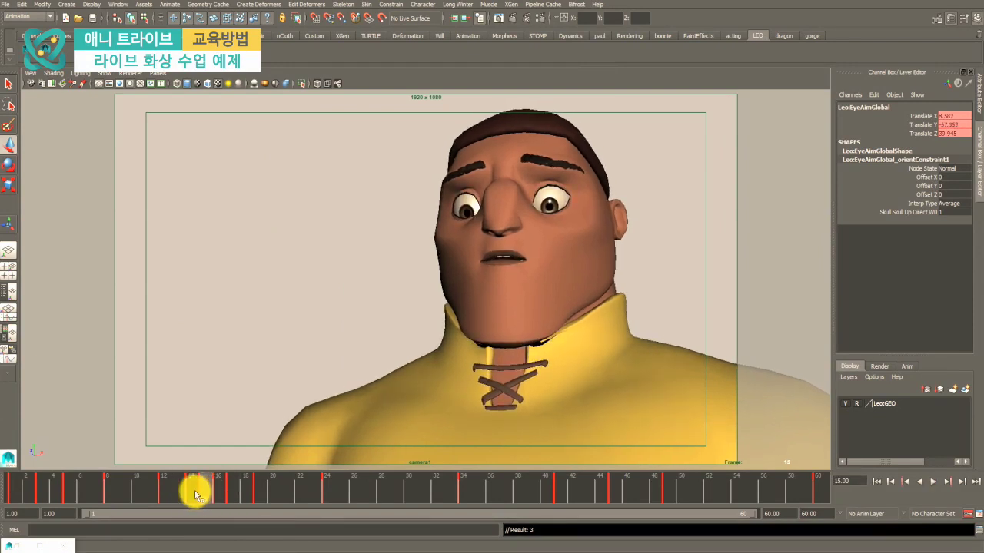
{"action": "left_click_drag", "start_coordinate": [198, 489], "coordinate": [220, 489]}
{"action": "key", "text": "alt+v"}
{"action": "left_click_drag", "start_coordinate": [542, 187], "coordinate": [391, 397]}
- Check the gaze shift across frames 14 to 22, and key the eye aim control at frame 20
{"action": "left_click", "coordinate": [205, 485]}
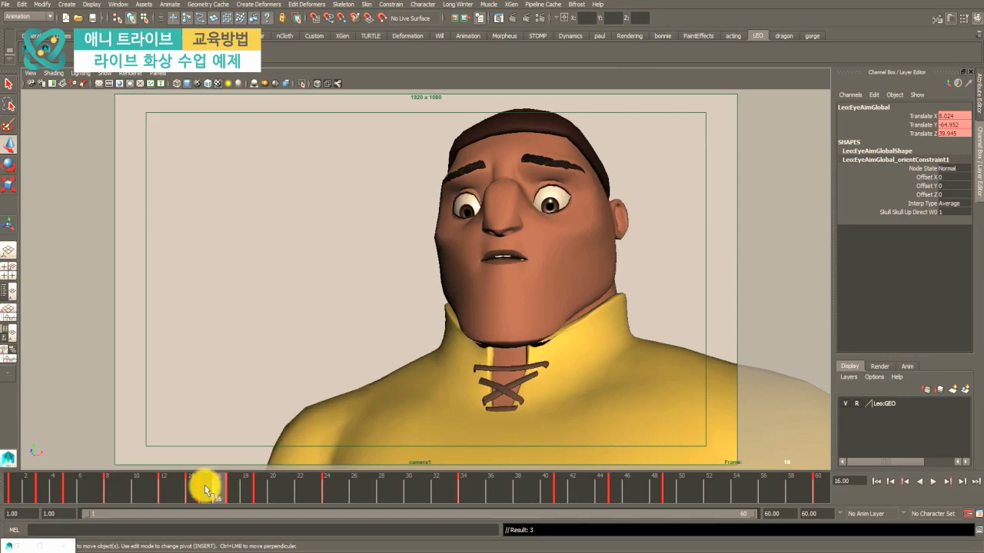
{"action": "left_click_drag", "start_coordinate": [216, 493], "coordinate": [304, 499]}
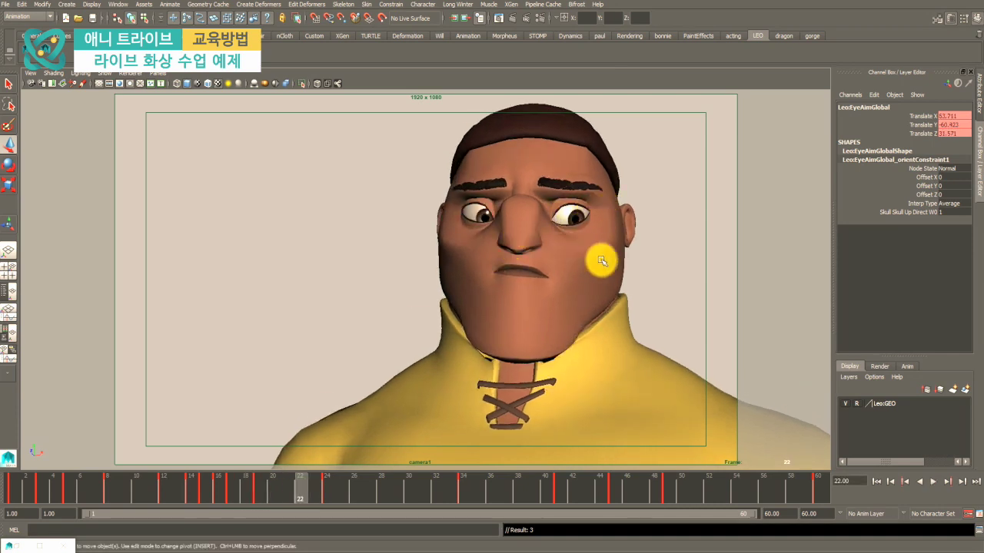
{"action": "left_click", "coordinate": [190, 491]}
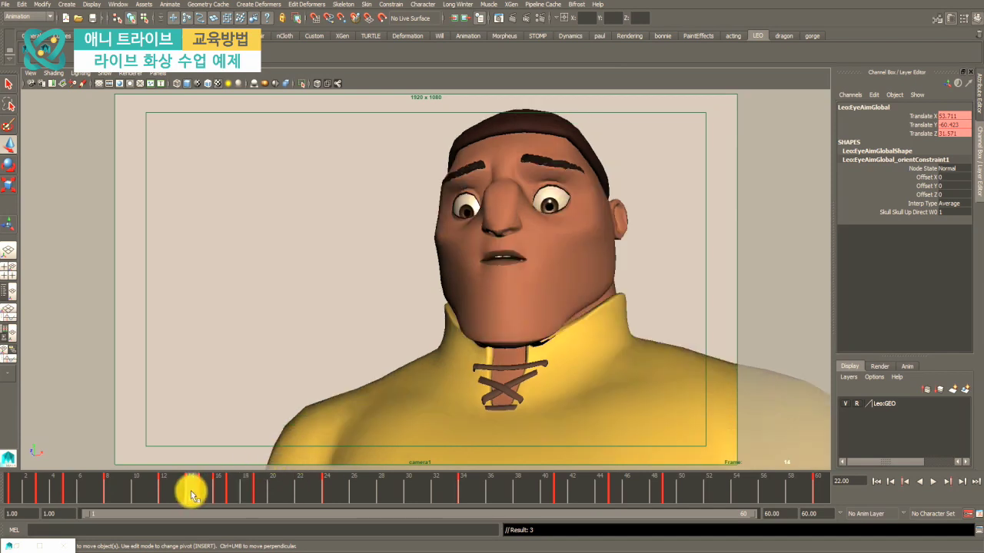
{"action": "left_click_drag", "start_coordinate": [191, 491], "coordinate": [284, 498]}
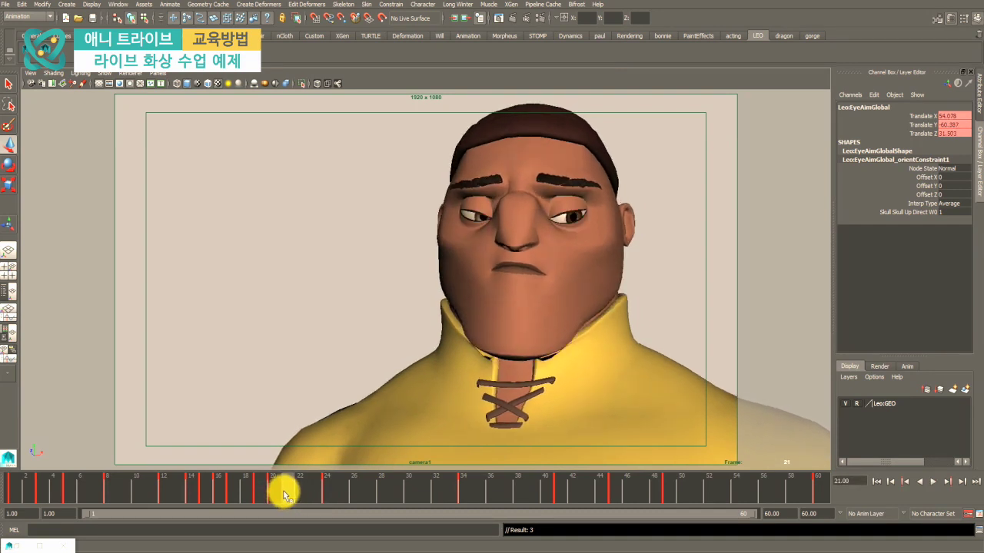
- Lower the eye aim control at frame 21 to about Translate X 53.547 and Translate Y -65.135
{"action": "key", "text": "space"}
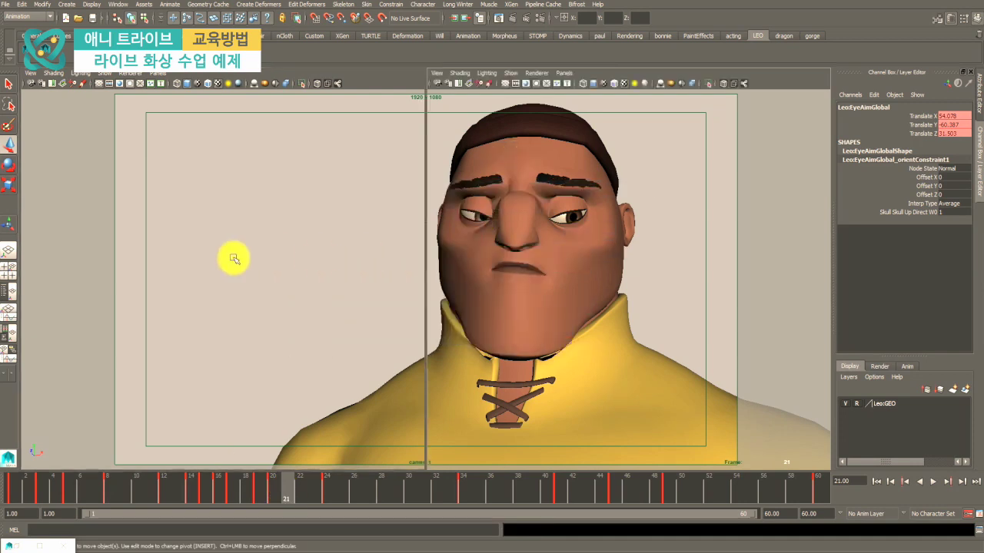
{"action": "scroll", "coordinate": [174, 285], "scroll_direction": "down", "scroll_amount": 5}
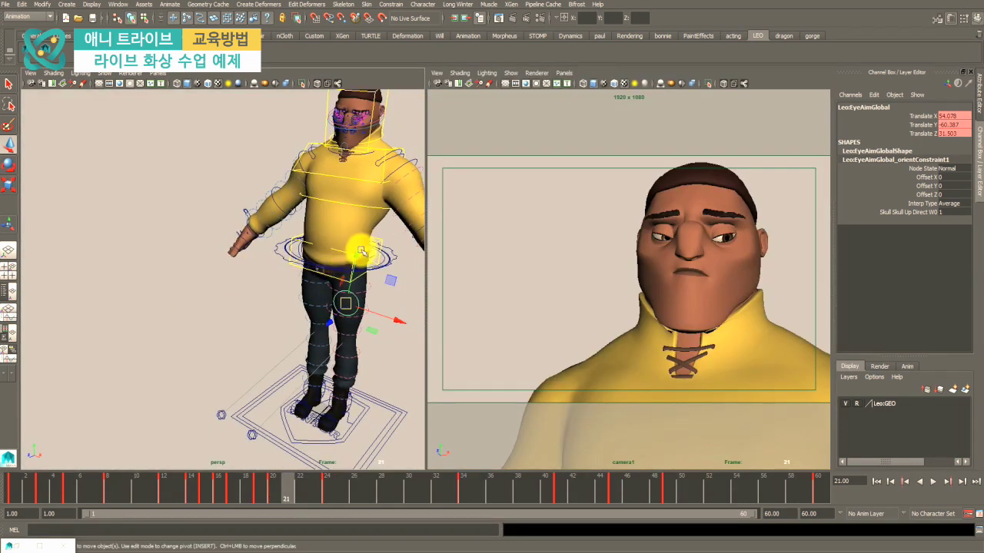
{"action": "key", "text": "space"}
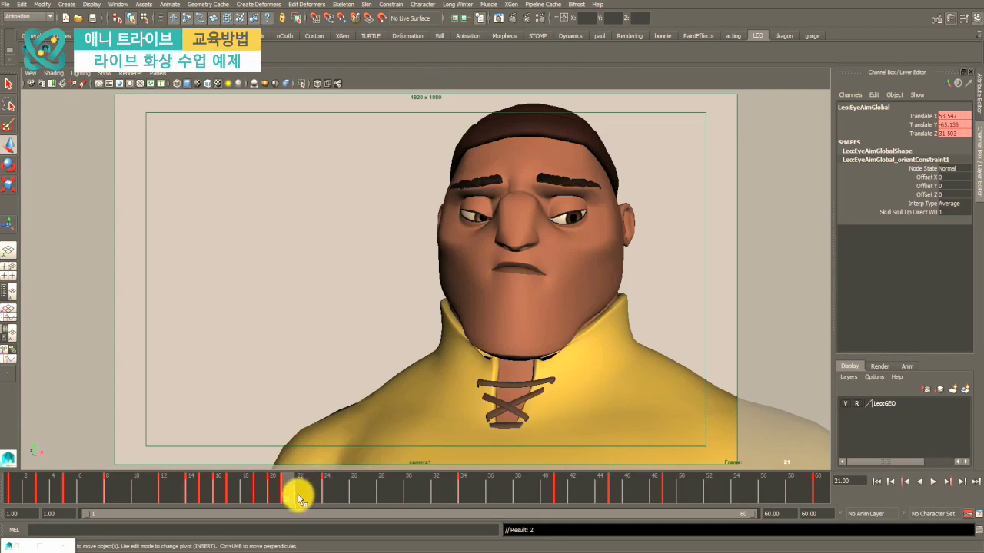
- Shift the eye aim control sideways at frame 24 to about Translate X 55.489, Y -61.232 and Z 21.147
{"action": "left_click_drag", "start_coordinate": [293, 486], "coordinate": [333, 503]}
{"action": "key", "text": "space"}
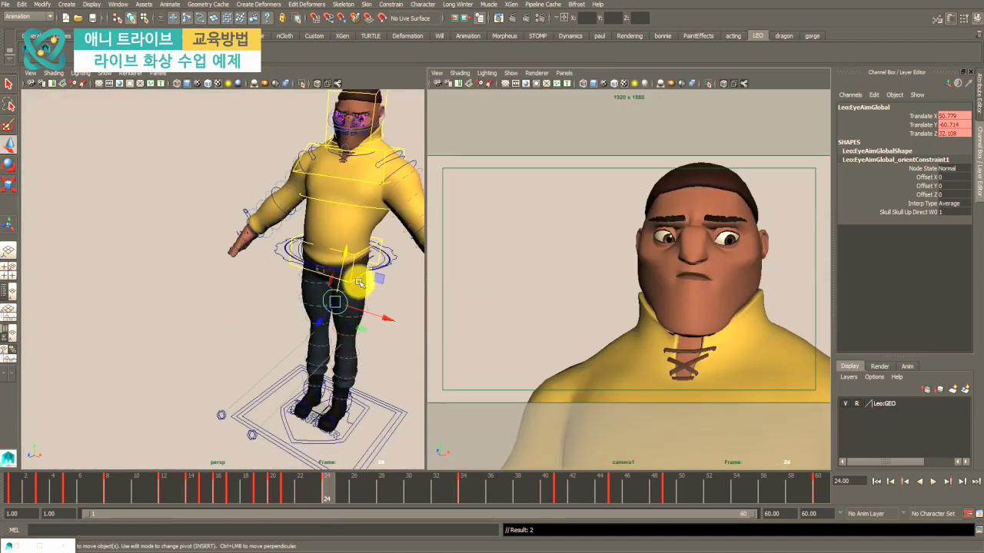
{"action": "key", "text": "space"}
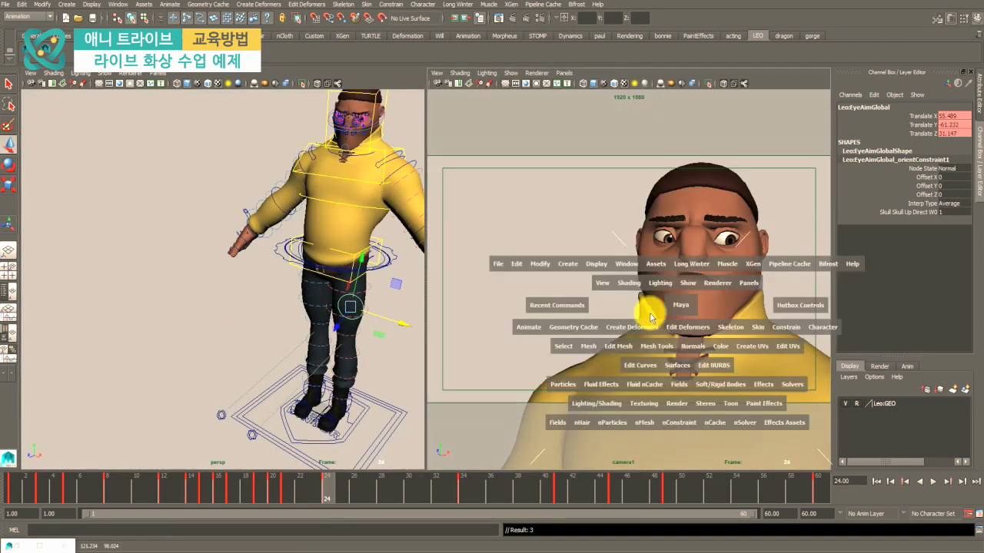
- Key the eye aim control's frame 24 pose at frame 34 to hold the gaze between them
{"action": "left_click_drag", "start_coordinate": [277, 492], "coordinate": [435, 504]}
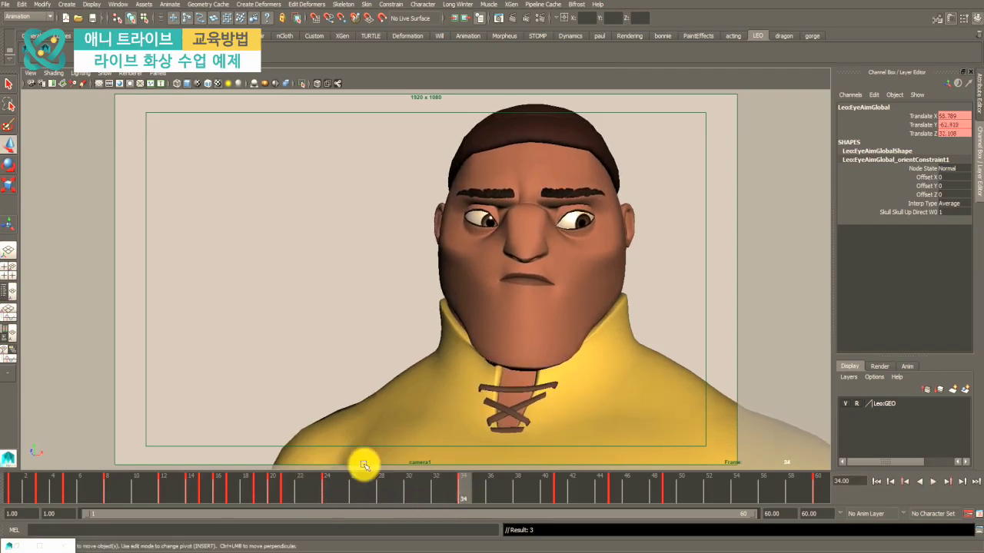
{"action": "left_click", "coordinate": [323, 486]}
{"action": "mouse_move", "coordinate": [471, 495]}
{"action": "left_mouse_down"}
{"action": "mouse_move", "coordinate": [314, 490]}
{"action": "mouse_move", "coordinate": [584, 487]}
{"action": "mouse_move", "coordinate": [415, 491]}
{"action": "left_mouse_up"}
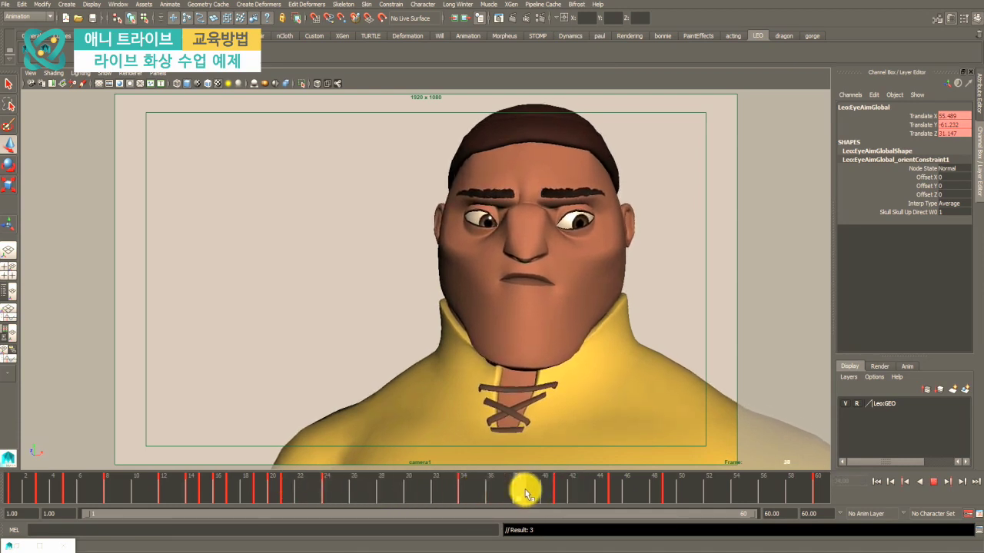
- Check the held gaze by moving back and forth through frames 24 to 34
{"action": "mouse_move", "coordinate": [525, 489]}
{"action": "left_mouse_down"}
{"action": "mouse_move", "coordinate": [369, 490]}
{"action": "mouse_move", "coordinate": [439, 487]}
{"action": "mouse_move", "coordinate": [422, 492]}
{"action": "left_mouse_up"}
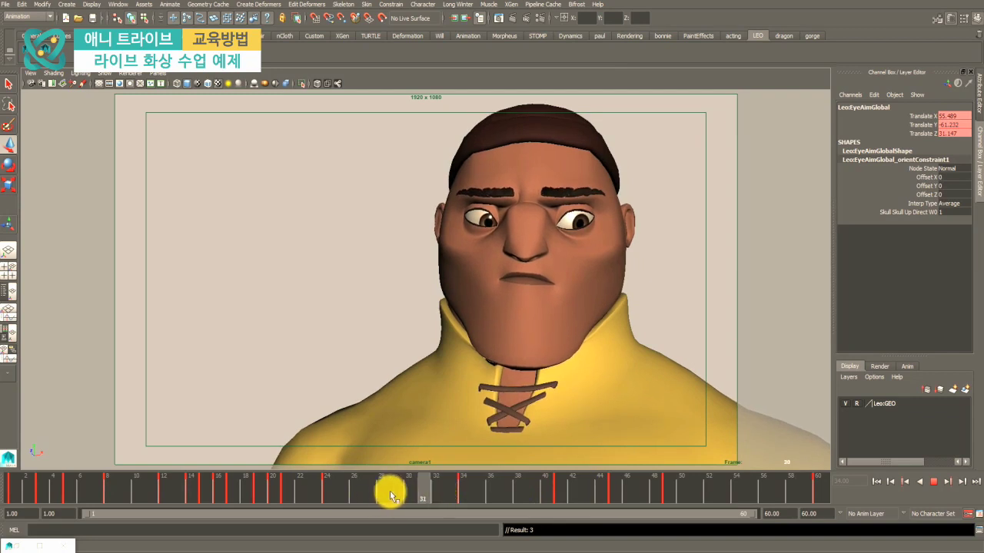
{"action": "left_click", "coordinate": [388, 495]}
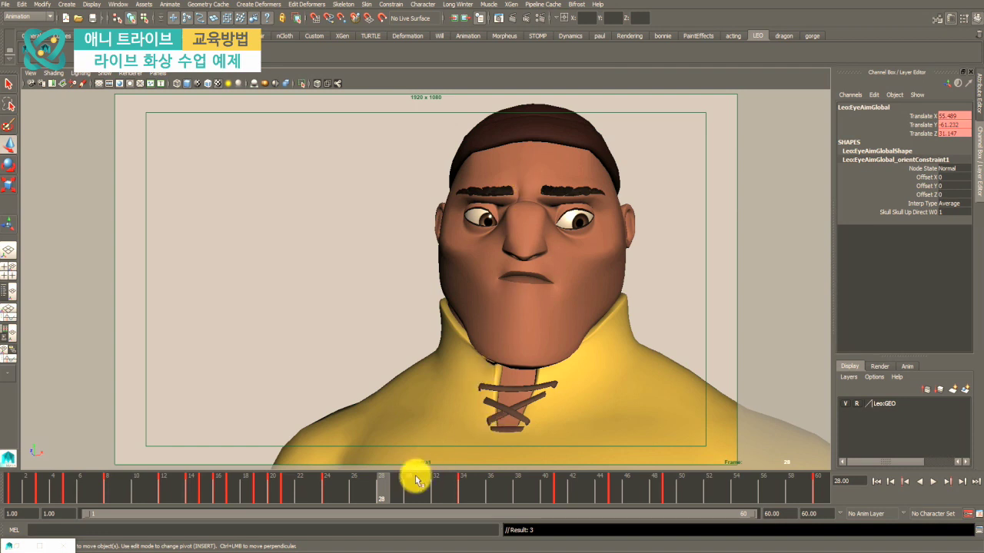
{"action": "left_click_drag", "start_coordinate": [386, 489], "coordinate": [462, 490]}
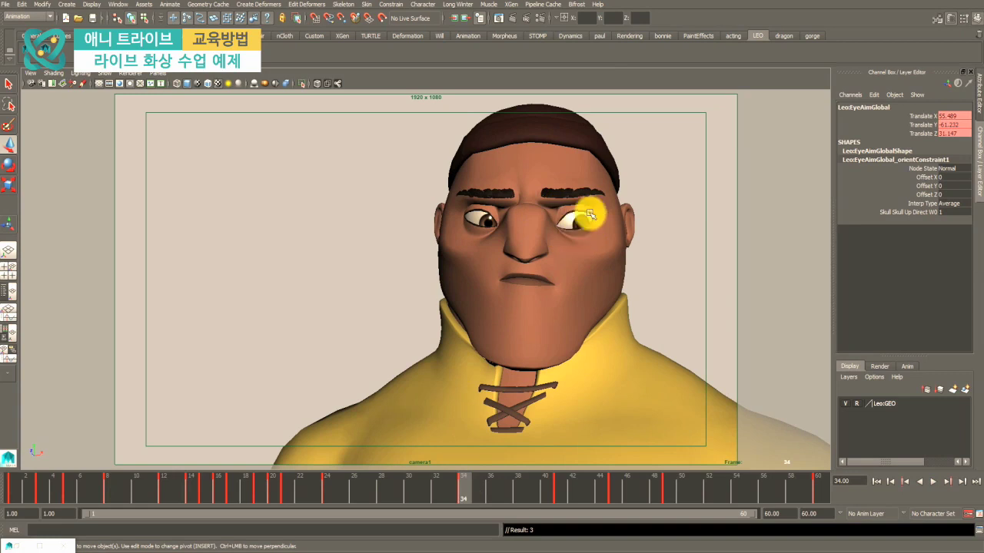
{"action": "left_click_drag", "start_coordinate": [351, 487], "coordinate": [337, 490]}
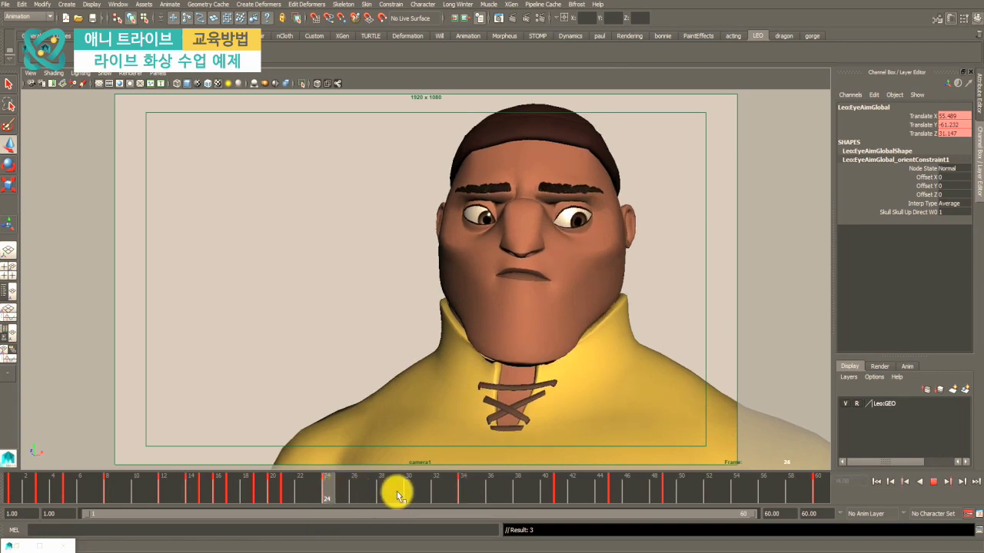
{"action": "left_click_drag", "start_coordinate": [400, 489], "coordinate": [463, 490]}
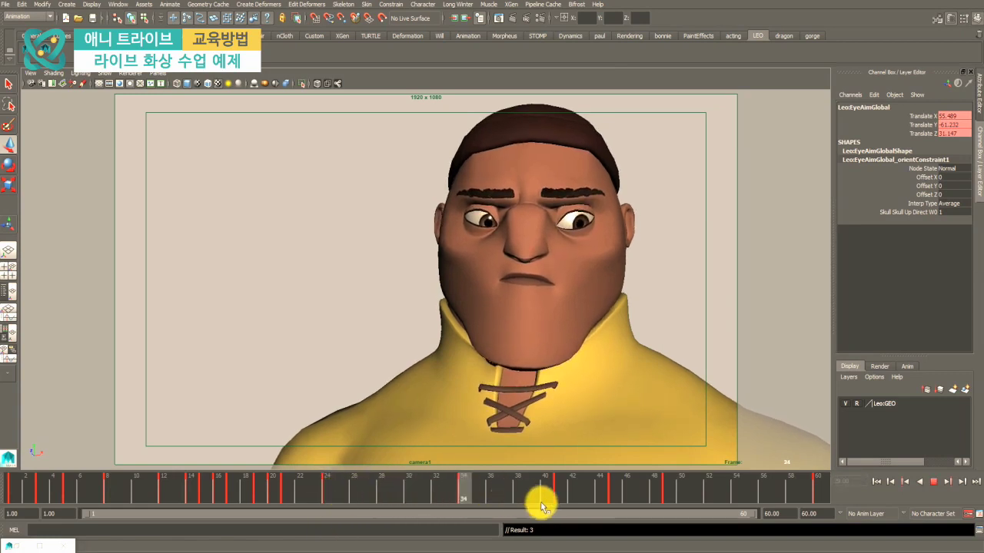
- Shift the eye aim control at frame 28 to about Translate X 35.534 and Translate Y -59.266
{"action": "left_click_drag", "start_coordinate": [541, 505], "coordinate": [383, 501]}
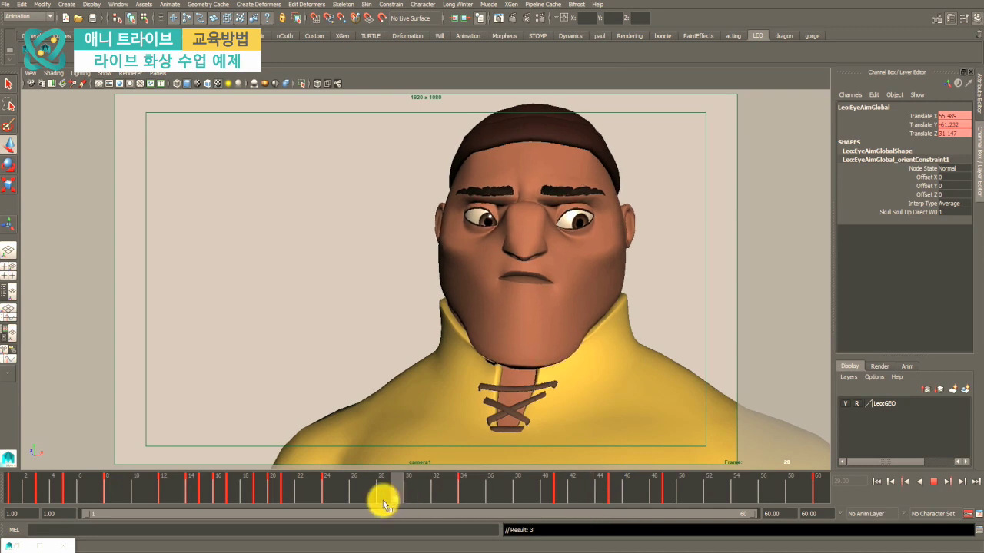
{"action": "key", "text": "space"}
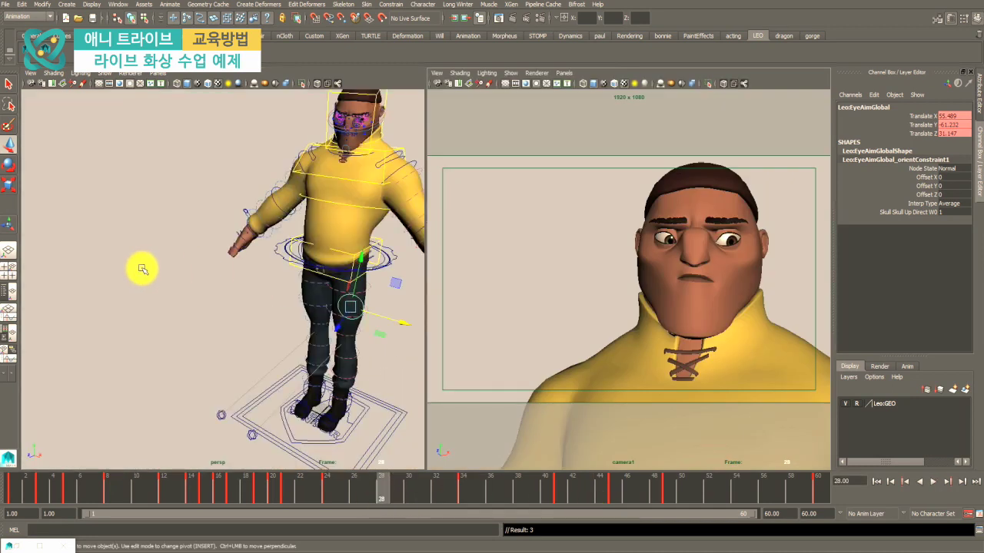
{"action": "middle_click_drag", "start_coordinate": [142, 269], "coordinate": [189, 273]}
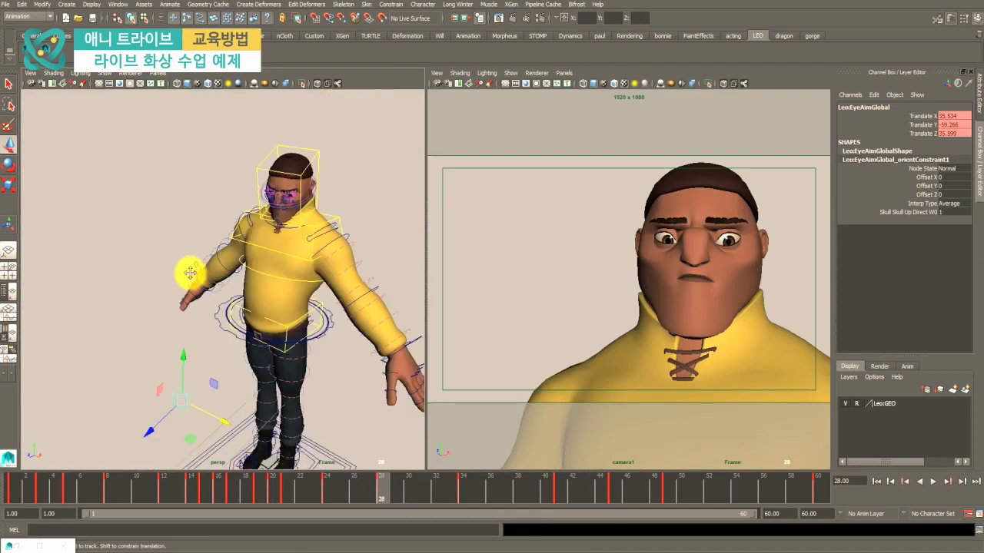
- Select the upper and lower eyelid controls of both eyes and check their motion across frames 28 to 34
{"action": "scroll", "coordinate": [190, 273], "scroll_direction": "up", "scroll_amount": 10}
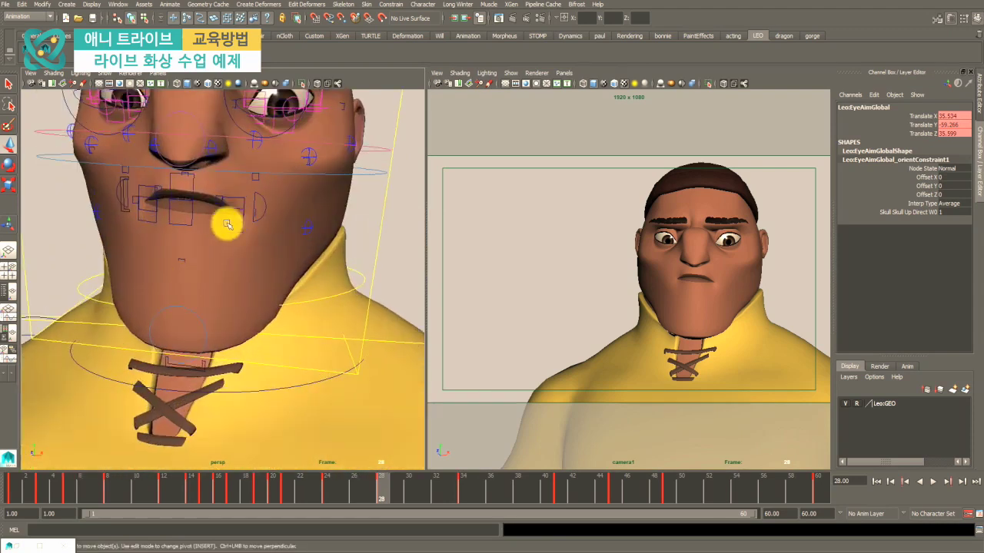
{"action": "left_click_drag", "start_coordinate": [228, 224], "coordinate": [282, 121], "text": "alt"}
{"action": "left_click", "coordinate": [246, 125]}
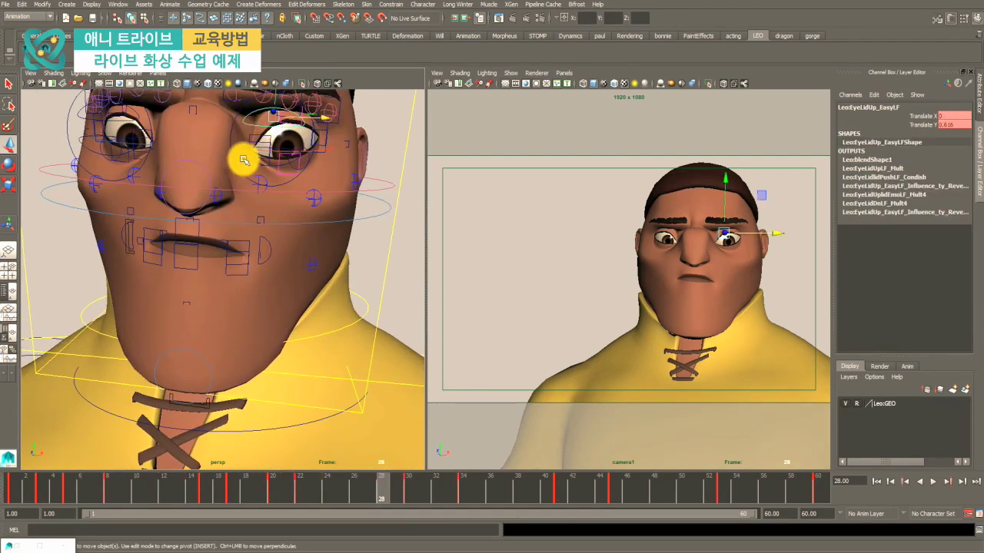
{"action": "left_click", "coordinate": [246, 159]}
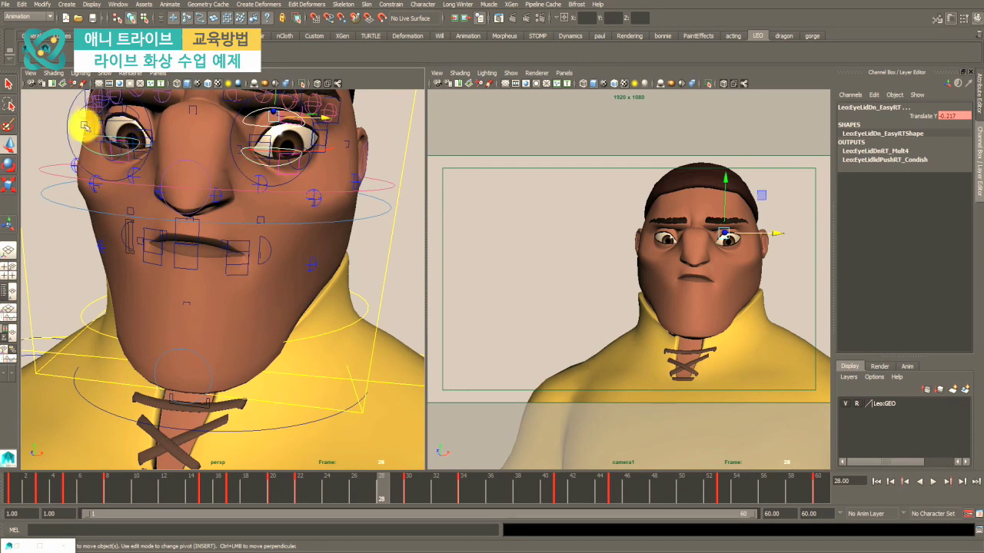
{"action": "left_click", "coordinate": [80, 117]}
{"action": "key", "text": "space"}
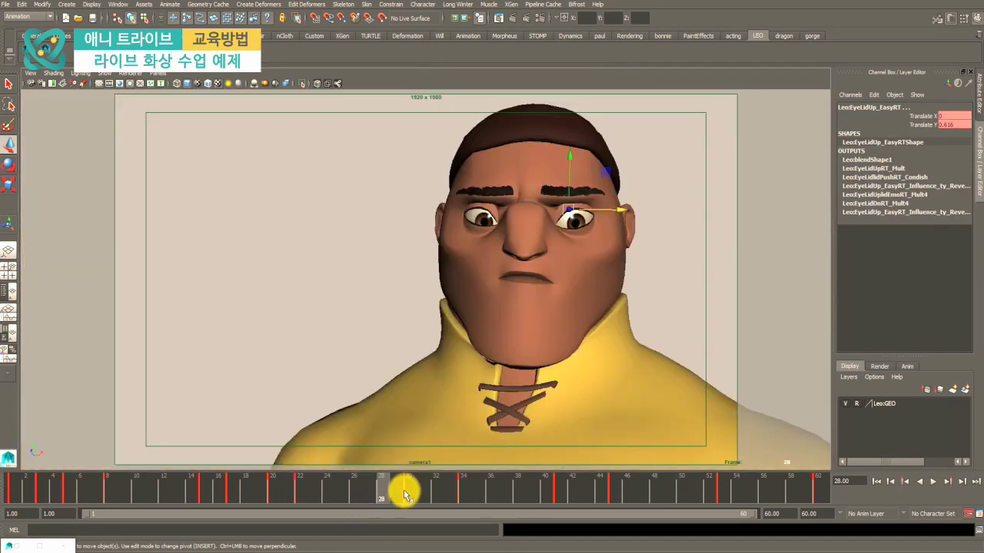
{"action": "mouse_move", "coordinate": [404, 489]}
{"action": "left_mouse_down"}
{"action": "mouse_move", "coordinate": [467, 496]}
{"action": "mouse_move", "coordinate": [408, 493]}
{"action": "left_mouse_up"}
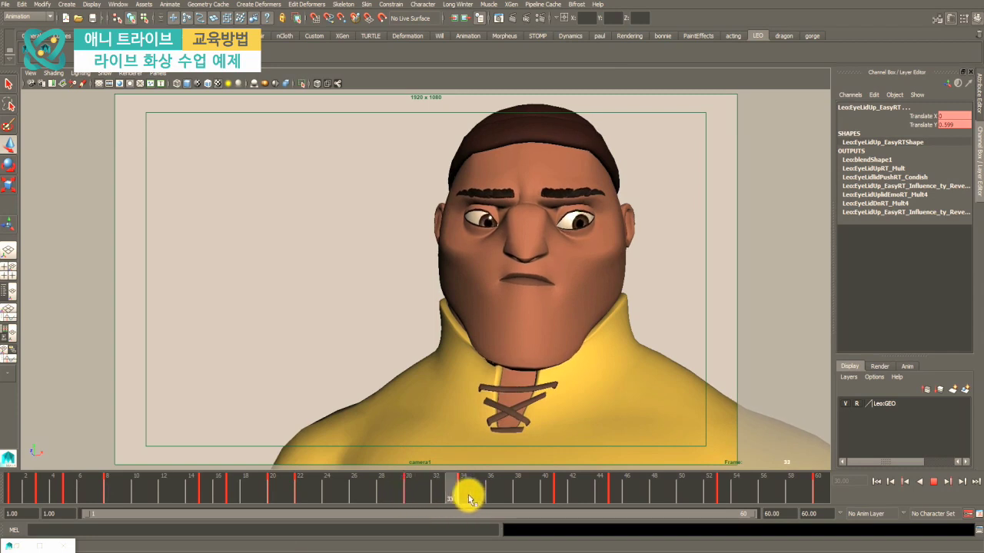
{"action": "mouse_move", "coordinate": [468, 495]}
{"action": "left_mouse_down"}
{"action": "mouse_move", "coordinate": [263, 491]}
{"action": "mouse_move", "coordinate": [393, 483]}
{"action": "mouse_move", "coordinate": [476, 491]}
{"action": "mouse_move", "coordinate": [272, 497]}
{"action": "mouse_move", "coordinate": [458, 491]}
{"action": "mouse_move", "coordinate": [418, 485]}
{"action": "mouse_move", "coordinate": [454, 493]}
{"action": "left_mouse_up"}
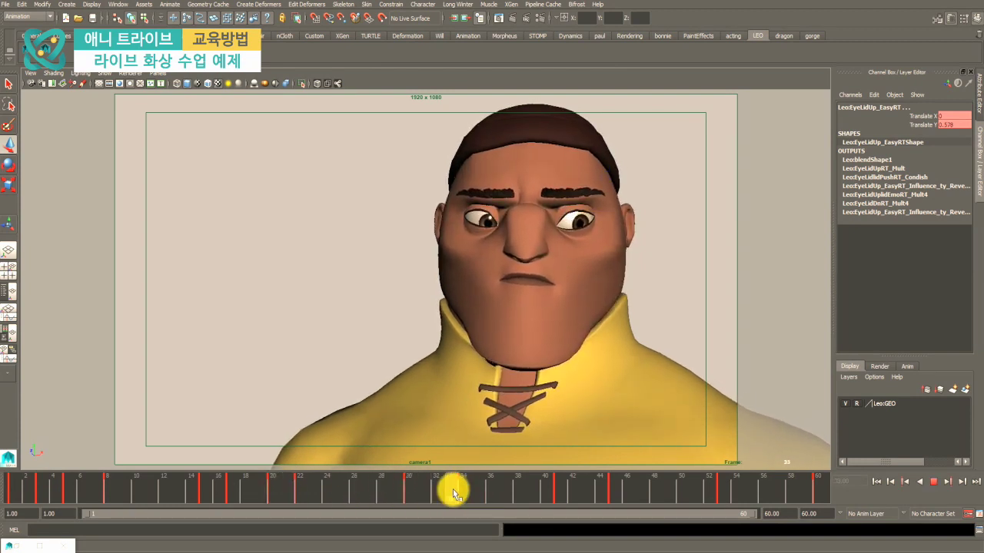
- Reselect the eye aim control in front of the character and play back the animation from frame 24
{"action": "key", "text": "space"}
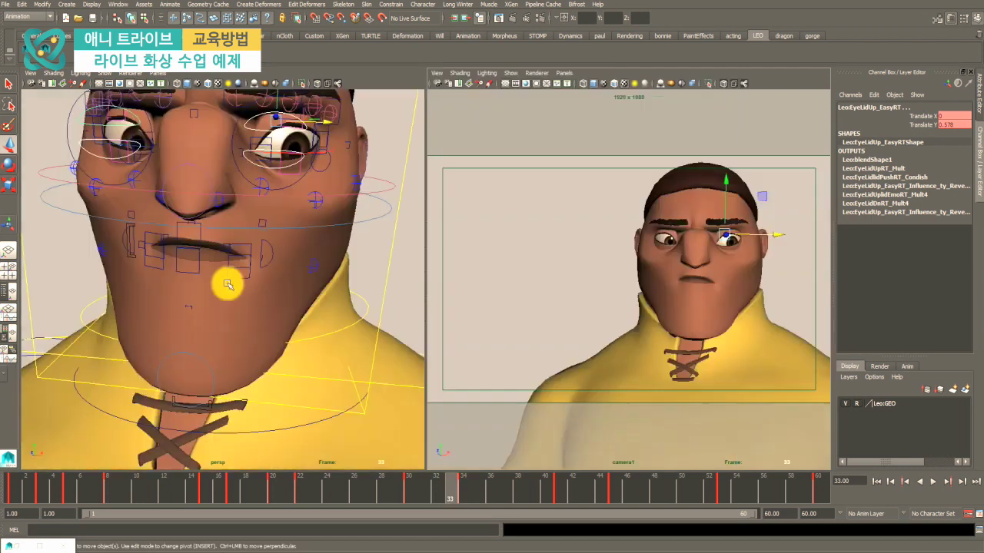
{"action": "right_click_drag", "start_coordinate": [281, 296], "coordinate": [66, 355], "text": "alt"}
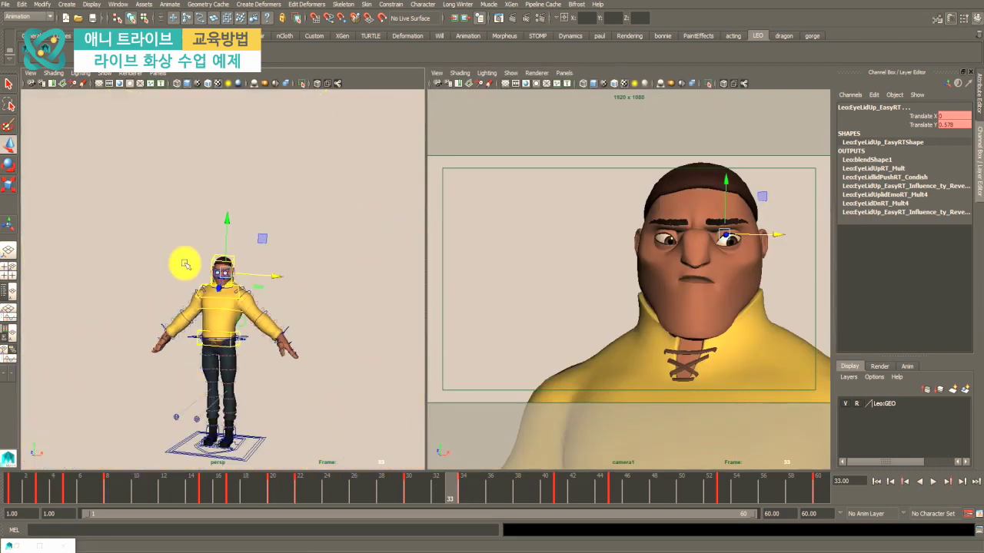
{"action": "right_click_drag", "start_coordinate": [184, 264], "coordinate": [222, 334], "text": "alt"}
{"action": "left_click_drag", "start_coordinate": [188, 343], "coordinate": [160, 342], "text": "alt"}
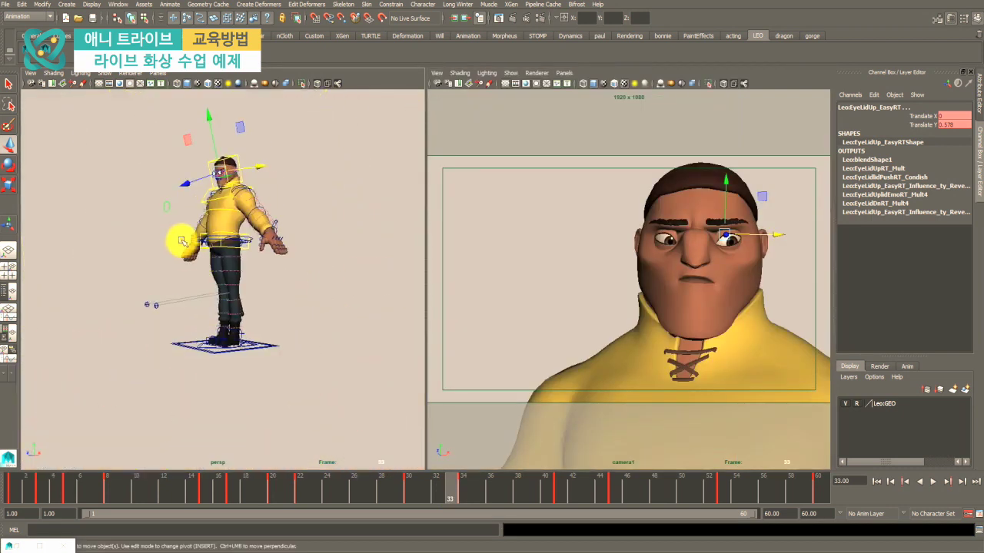
{"action": "left_click", "coordinate": [166, 208]}
{"action": "key", "text": "space"}
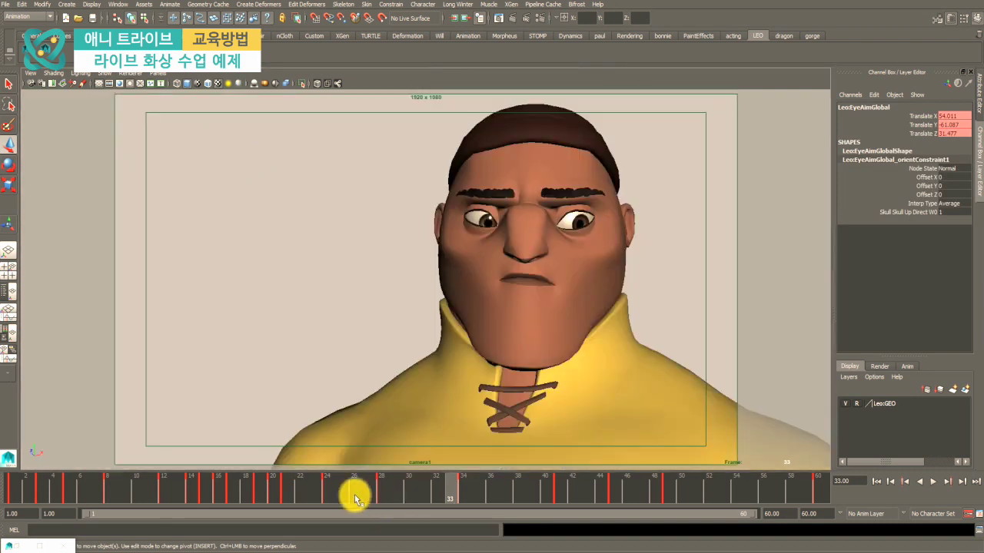
{"action": "left_click", "coordinate": [327, 492]}
{"action": "key", "text": "alt+v"}
{"action": "key", "text": "alt+v"}
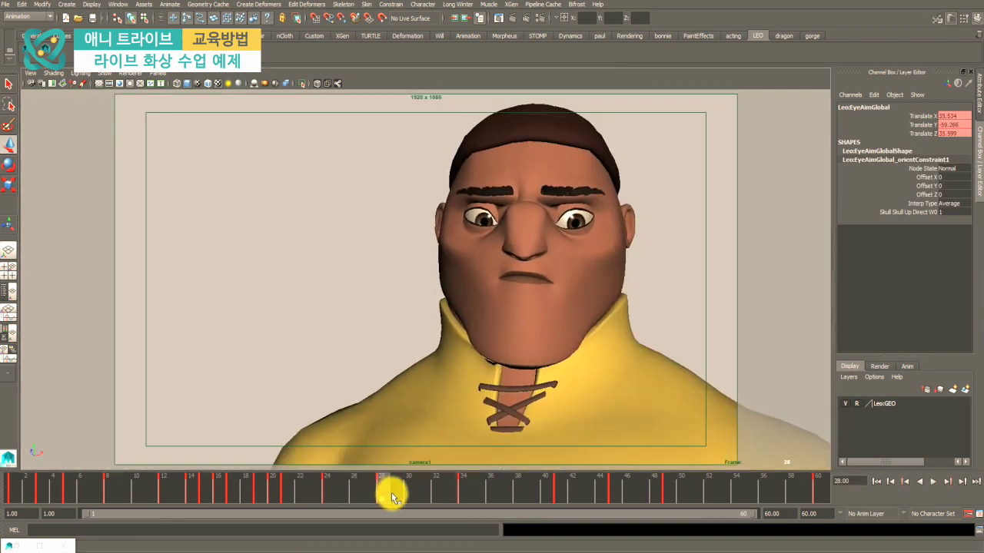
- Compare the eye aim control's keyed poses at frames 24, 28 and 34
{"action": "key", "text": "period"}
{"action": "key", "text": "period"}
{"action": "key", "text": "comma"}
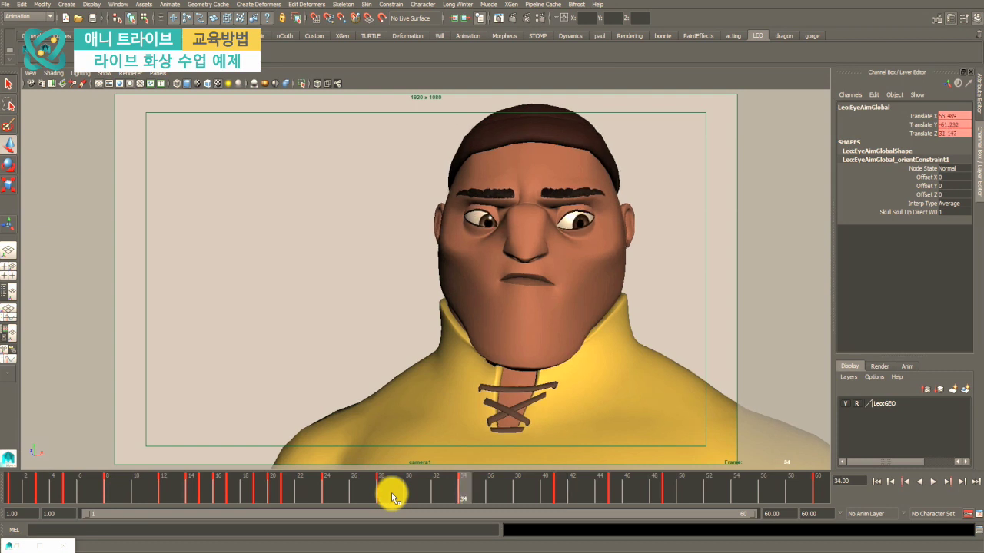
{"action": "key", "text": "comma"}
{"action": "key", "text": "comma"}
{"action": "key", "text": "period"}
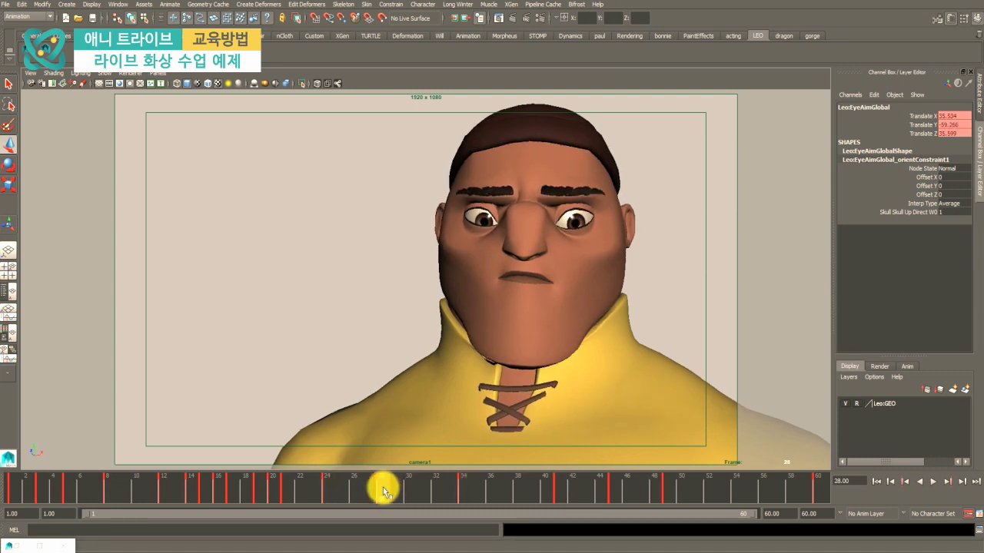
- Move the eye aim control's frame 28 key to frame 30, and check the gaze up to frame 34
{"action": "right_click", "coordinate": [382, 487]}
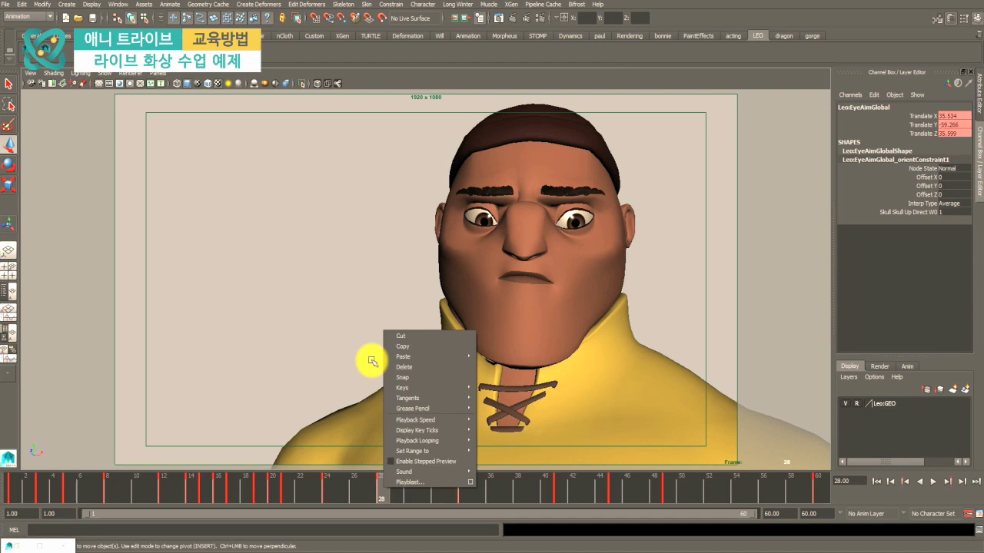
{"action": "left_click", "coordinate": [408, 378]}
{"action": "left_click_drag", "start_coordinate": [341, 492], "coordinate": [463, 495]}
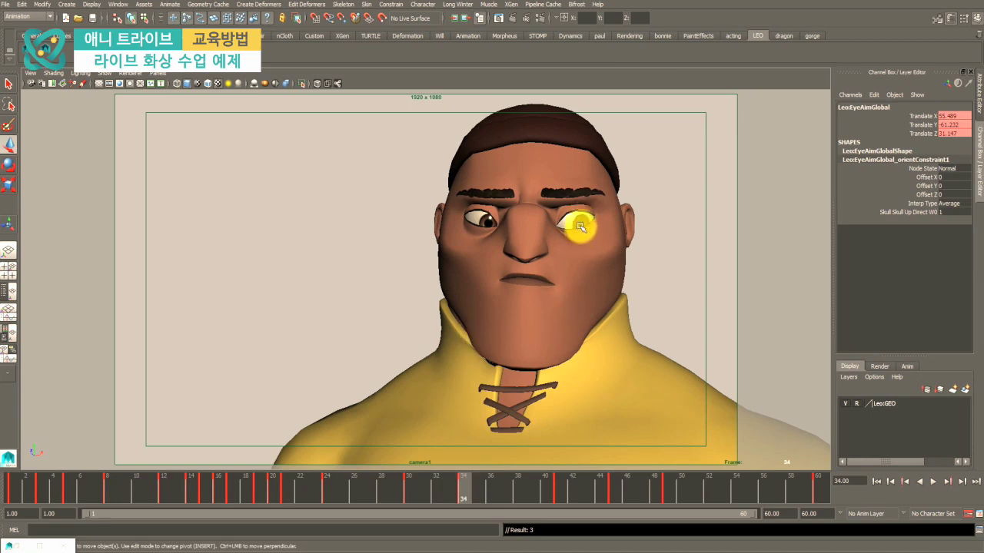
- Raise the eye aim control at frame 34 to about Translate X 55.675 and Translate Y -59.154
{"action": "left_click_drag", "start_coordinate": [580, 226], "coordinate": [582, 205]}
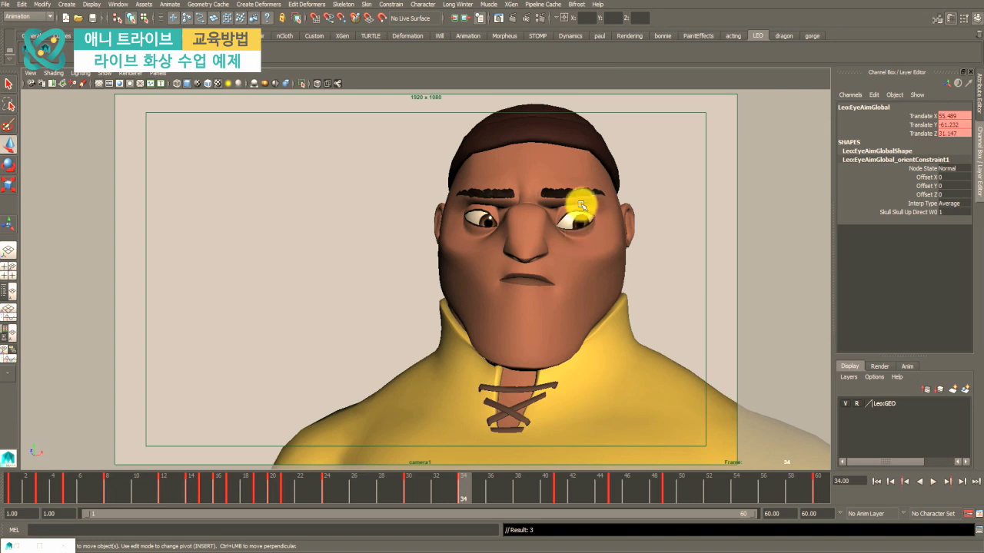
{"action": "key", "text": "space"}
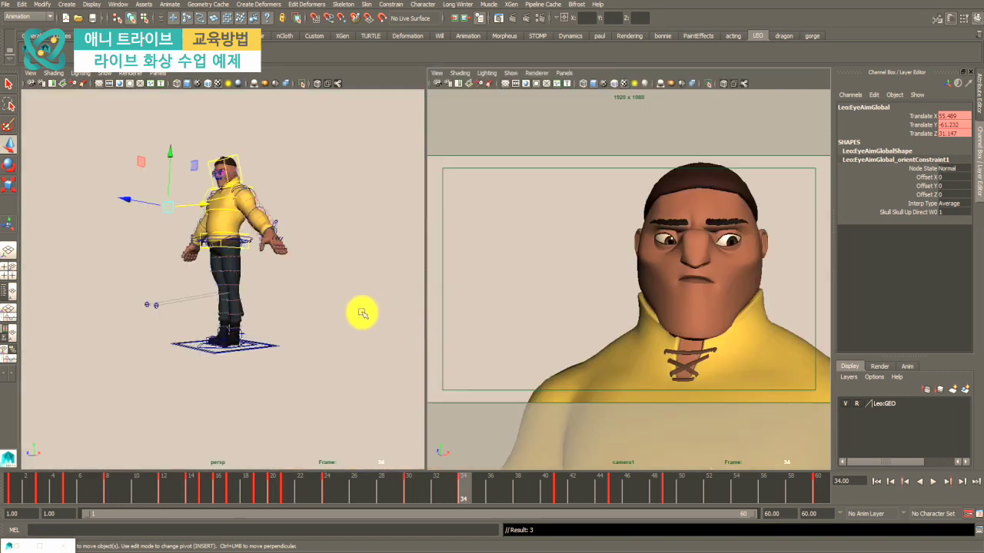
{"action": "left_click", "coordinate": [169, 154]}
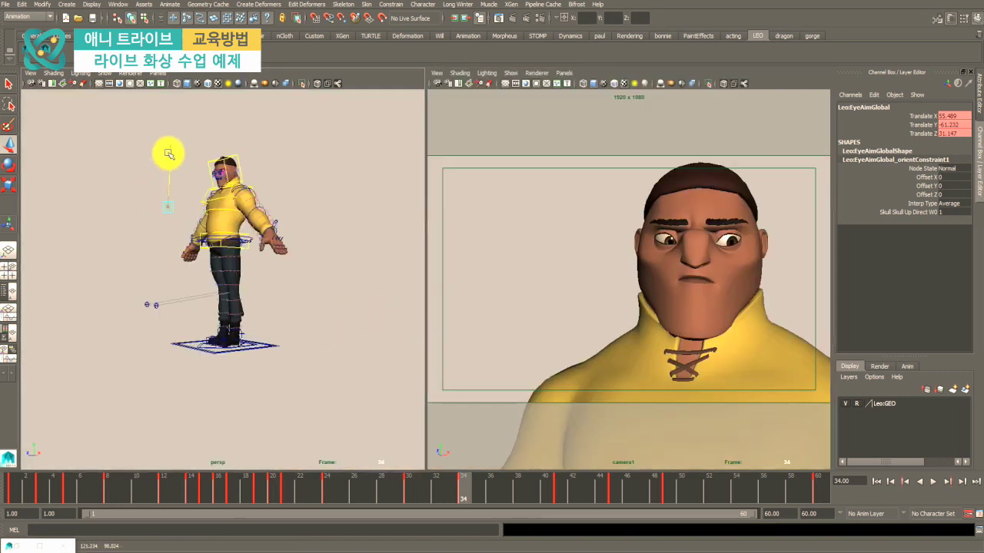
{"action": "key", "text": "space"}
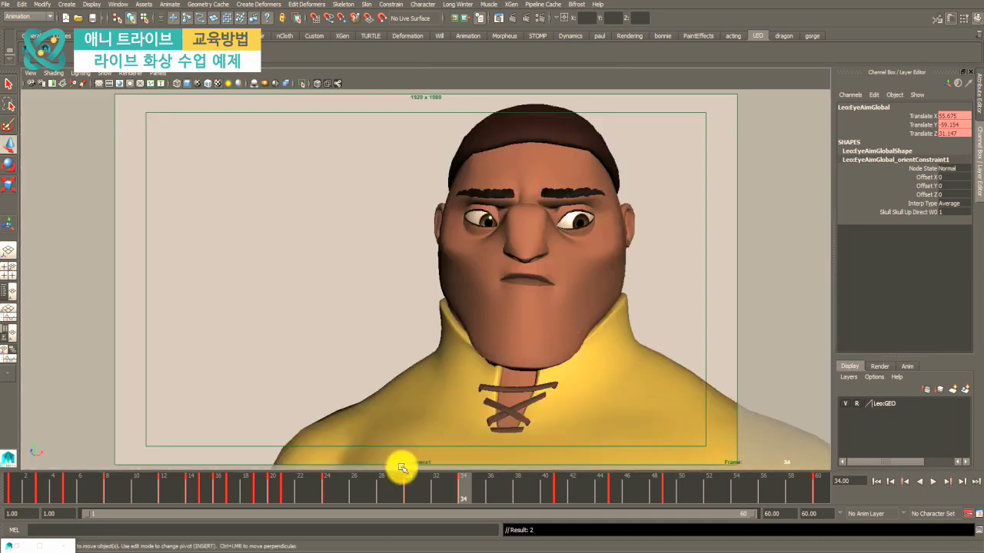
- Play back the animation and check the gaze and head motion between frames 30 and 45
{"action": "left_click", "coordinate": [409, 490]}
{"action": "mouse_move", "coordinate": [416, 495]}
{"action": "left_mouse_down"}
{"action": "mouse_move", "coordinate": [459, 496]}
{"action": "mouse_move", "coordinate": [472, 474]}
{"action": "left_mouse_up"}
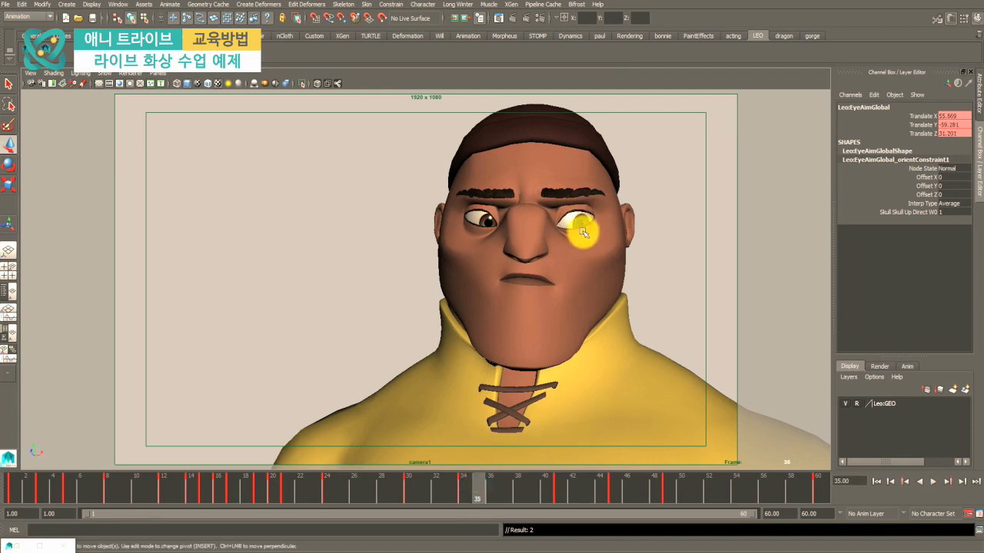
{"action": "key", "text": "alt+v"}
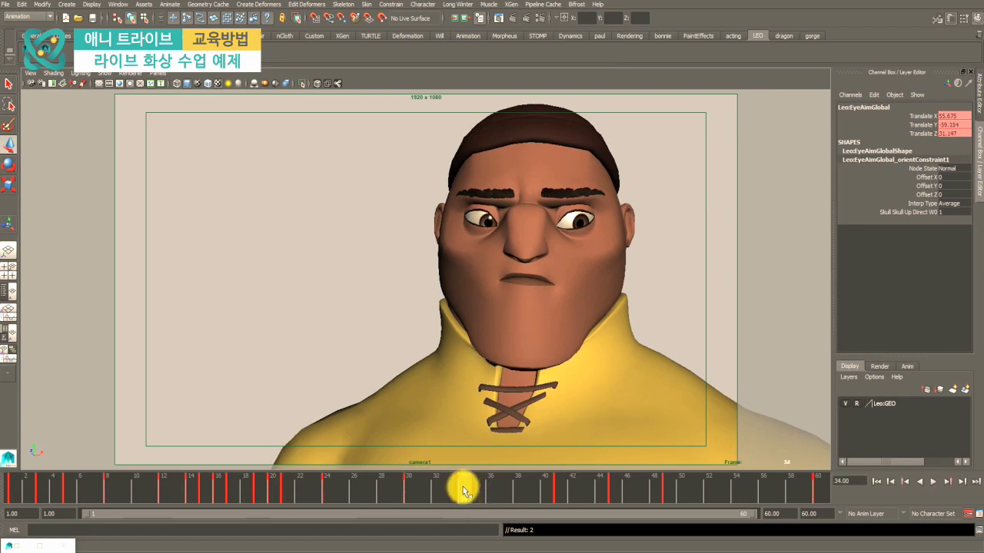
{"action": "key", "text": "alt+v"}
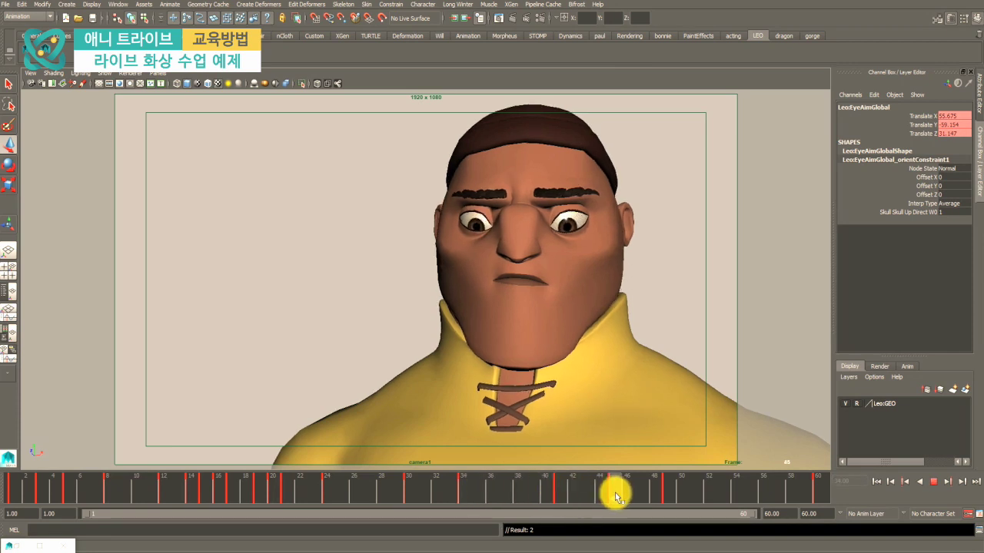
{"action": "left_click_drag", "start_coordinate": [616, 496], "coordinate": [585, 485]}
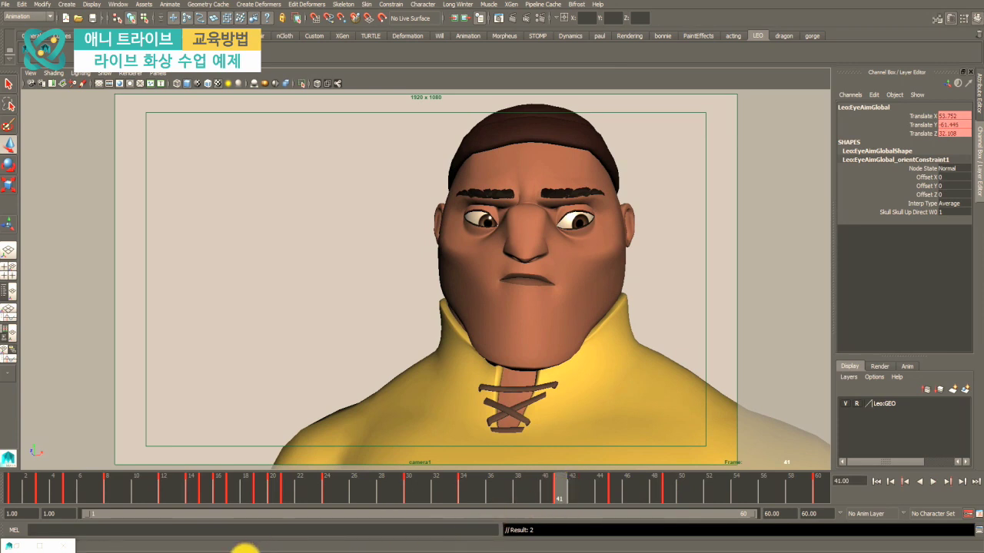
- Switch to Paint, replace the old eye sketches with a blank canvas, and enlarge it to 200%
{"action": "left_click", "coordinate": [137, 550]}
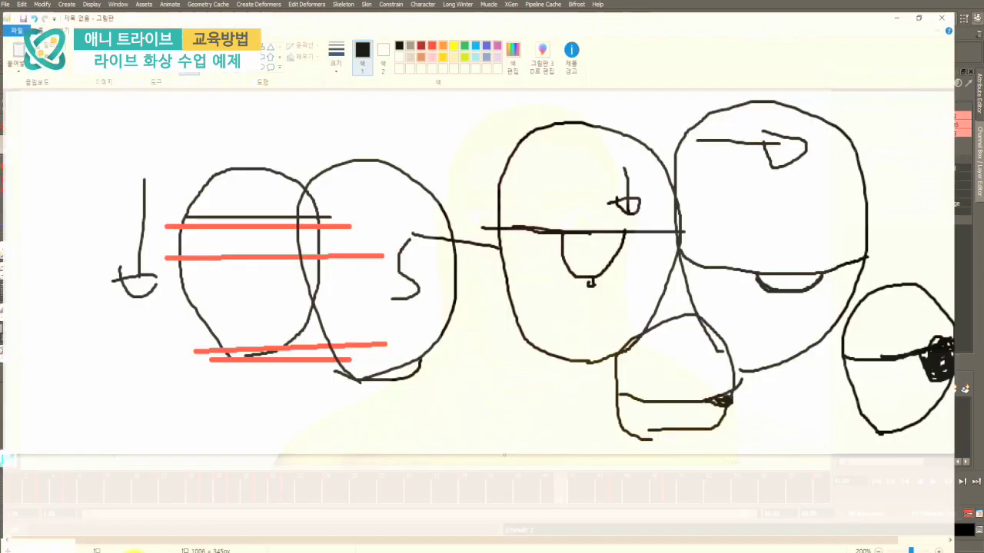
{"action": "left_click", "coordinate": [15, 11]}
{"action": "left_click", "coordinate": [23, 27]}
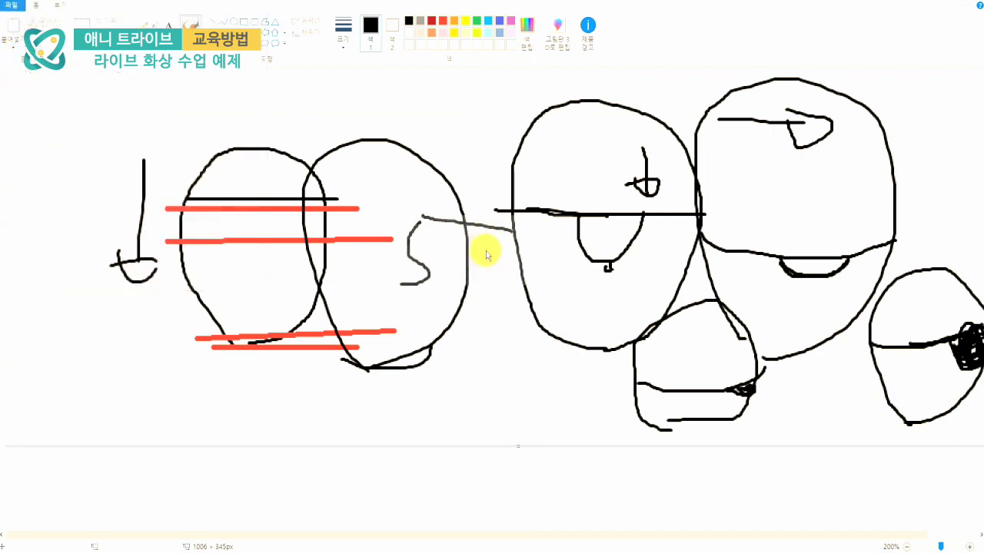
{"action": "left_click", "coordinate": [480, 273]}
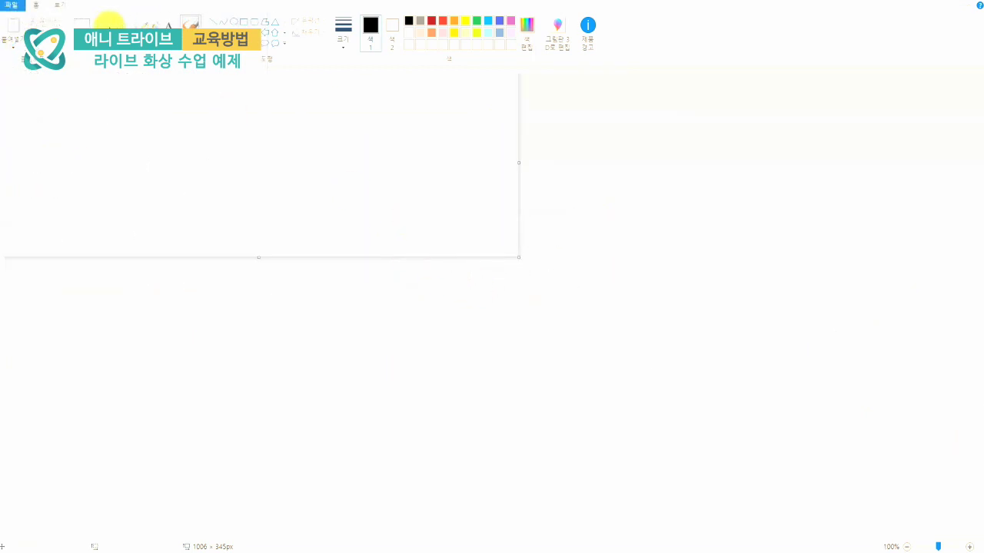
{"action": "left_click", "coordinate": [56, 7]}
{"action": "left_click", "coordinate": [10, 27]}
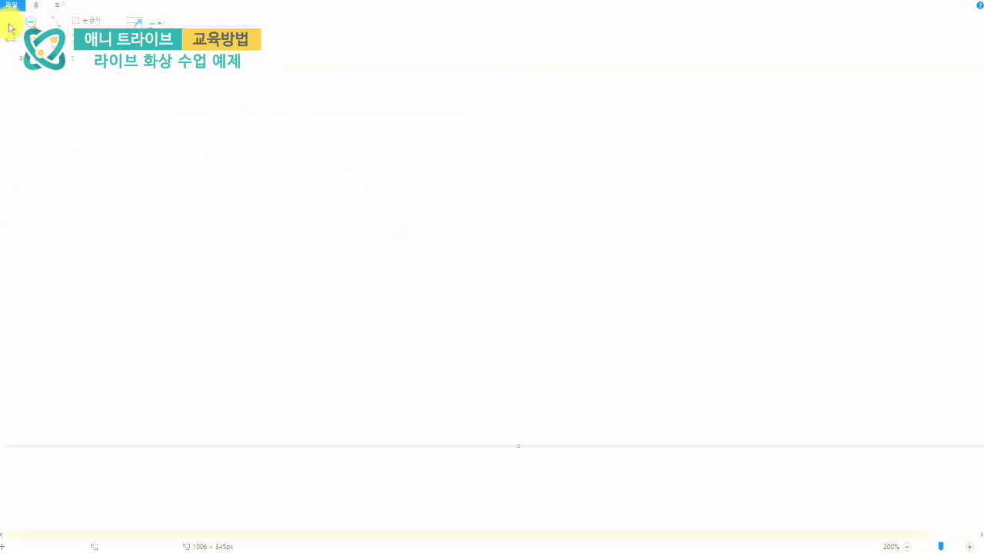
- Choose a thick black brush and draw three rounded outlines side by side on the blank canvas
{"action": "left_click", "coordinate": [34, 6]}
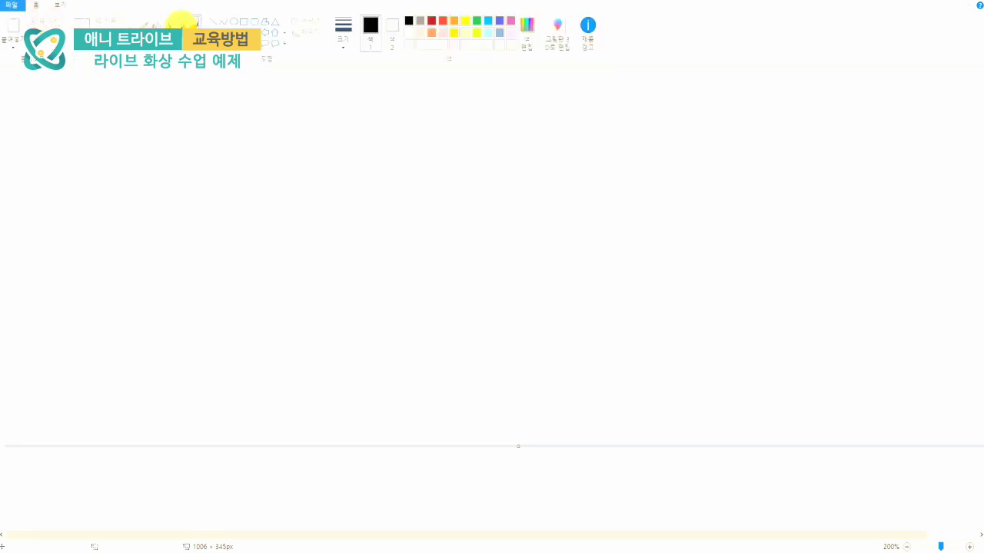
{"action": "left_click", "coordinate": [345, 29]}
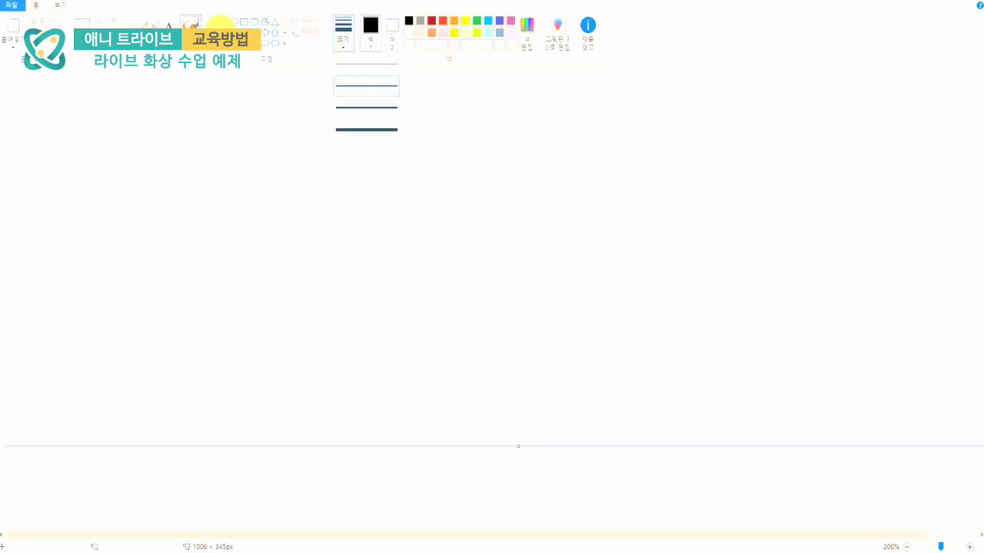
{"action": "left_click", "coordinate": [220, 22]}
{"action": "left_click", "coordinate": [343, 28]}
{"action": "left_click", "coordinate": [362, 98]}
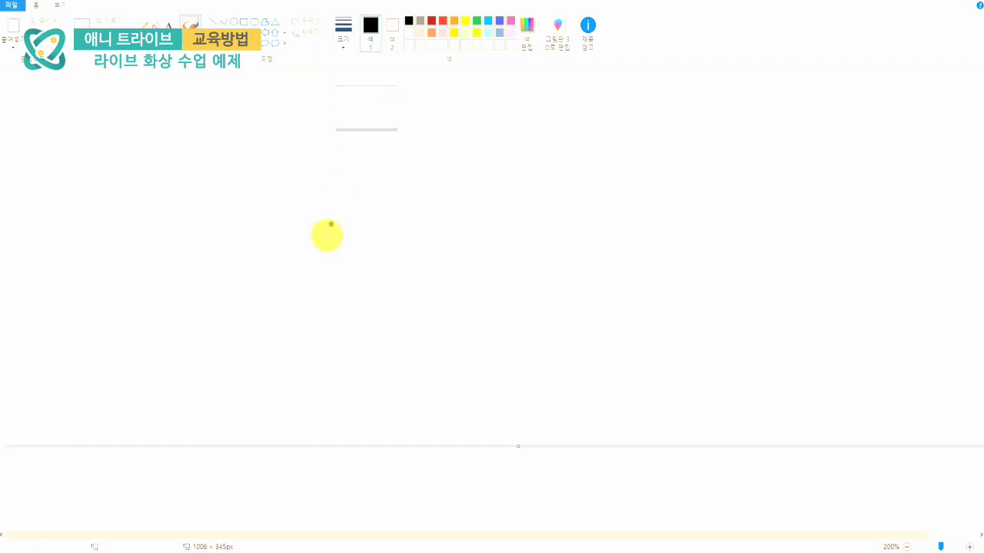
{"action": "mouse_move", "coordinate": [601, 310]}
{"action": "left_mouse_down"}
{"action": "mouse_move", "coordinate": [626, 103]}
{"action": "mouse_move", "coordinate": [544, 327]}
{"action": "left_mouse_up"}
{"action": "left_click_drag", "start_coordinate": [358, 321], "coordinate": [305, 234]}
{"action": "left_click_drag", "start_coordinate": [301, 197], "coordinate": [347, 350]}
{"action": "mouse_move", "coordinate": [177, 315]}
{"action": "left_mouse_down"}
{"action": "mouse_move", "coordinate": [84, 138]}
{"action": "mouse_move", "coordinate": [135, 330]}
{"action": "left_mouse_up"}
- Draw a horizontal line across each outline, with an iris at the far right of the third and the far left of the first
{"action": "mouse_move", "coordinate": [567, 174]}
{"action": "left_mouse_down"}
{"action": "mouse_move", "coordinate": [753, 180]}
{"action": "mouse_move", "coordinate": [733, 178]}
{"action": "mouse_move", "coordinate": [737, 194]}
{"action": "left_mouse_up"}
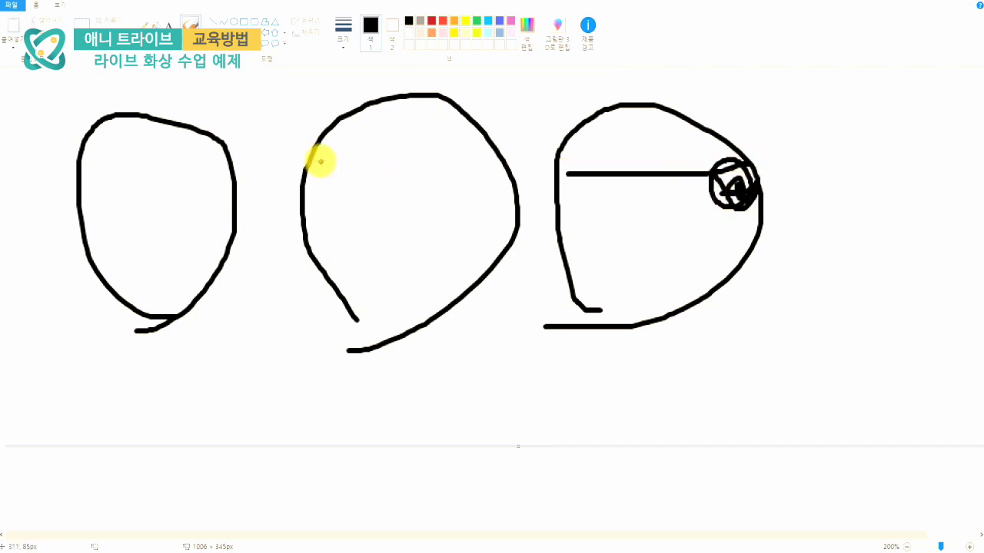
{"action": "left_click_drag", "start_coordinate": [316, 162], "coordinate": [526, 153]}
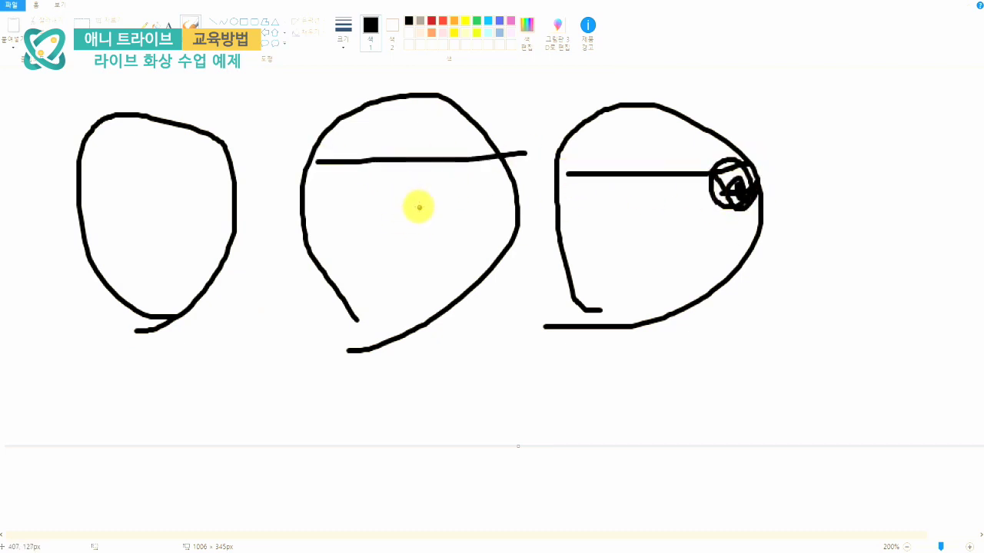
{"action": "left_click_drag", "start_coordinate": [80, 163], "coordinate": [232, 154]}
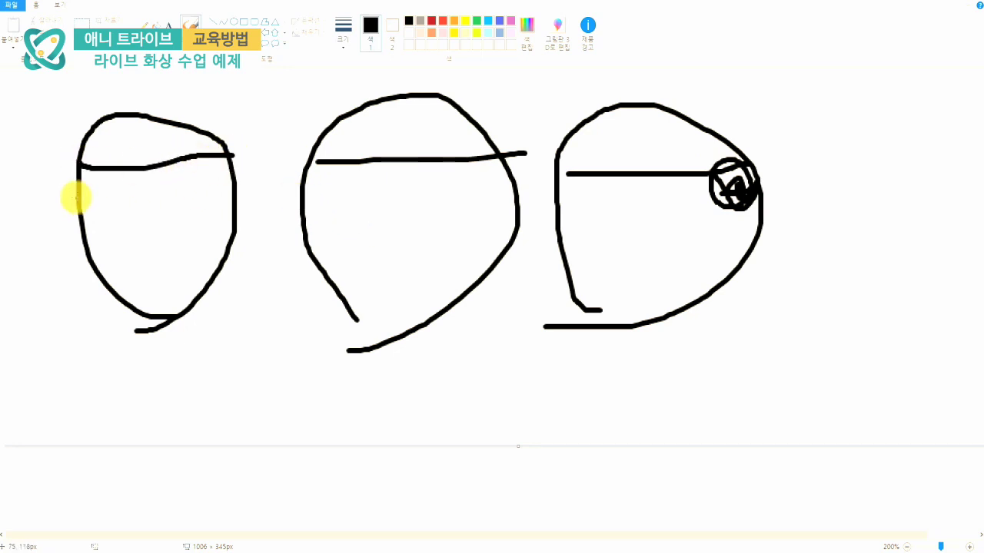
{"action": "left_click_drag", "start_coordinate": [105, 180], "coordinate": [77, 220]}
{"action": "left_click_drag", "start_coordinate": [103, 177], "coordinate": [71, 218]}
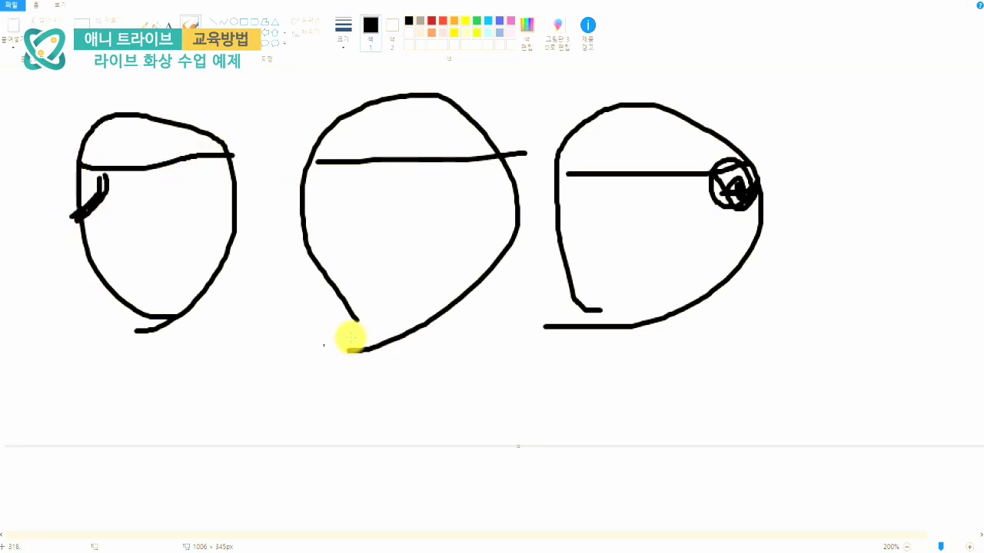
{"action": "mouse_move", "coordinate": [412, 222]}
{"action": "left_mouse_down"}
{"action": "mouse_move", "coordinate": [397, 222]}
{"action": "mouse_move", "coordinate": [391, 242]}
{"action": "mouse_move", "coordinate": [405, 238]}
{"action": "left_mouse_up"}
{"action": "left_click_drag", "start_coordinate": [410, 181], "coordinate": [415, 226]}
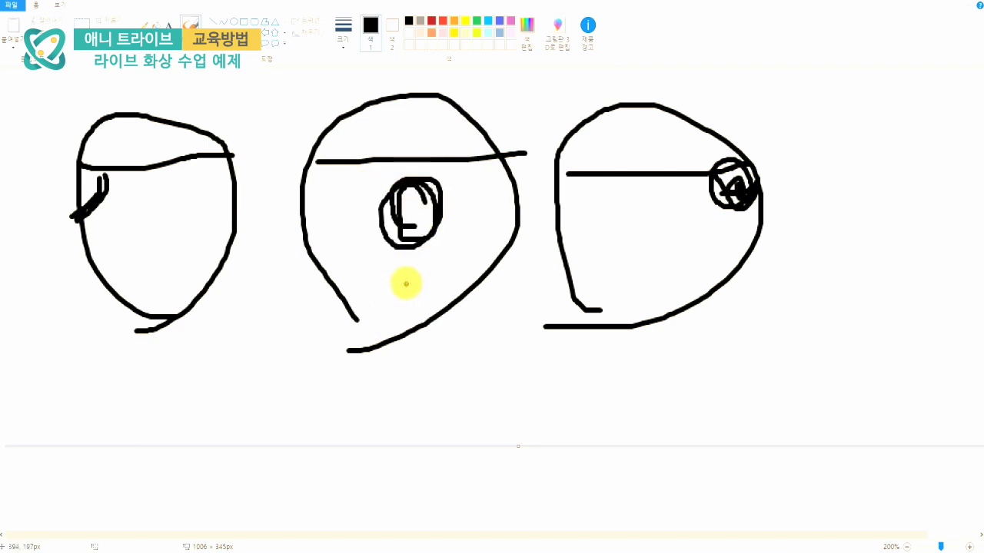
{"action": "key", "text": "ctrl+z"}
{"action": "key", "text": "ctrl+z"}
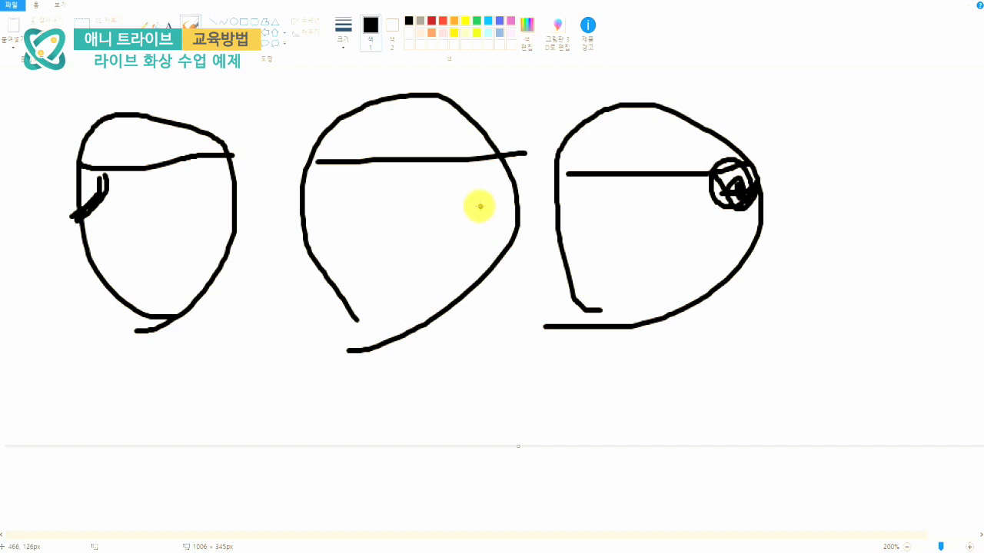
{"action": "left_click_drag", "start_coordinate": [492, 221], "coordinate": [434, 222]}
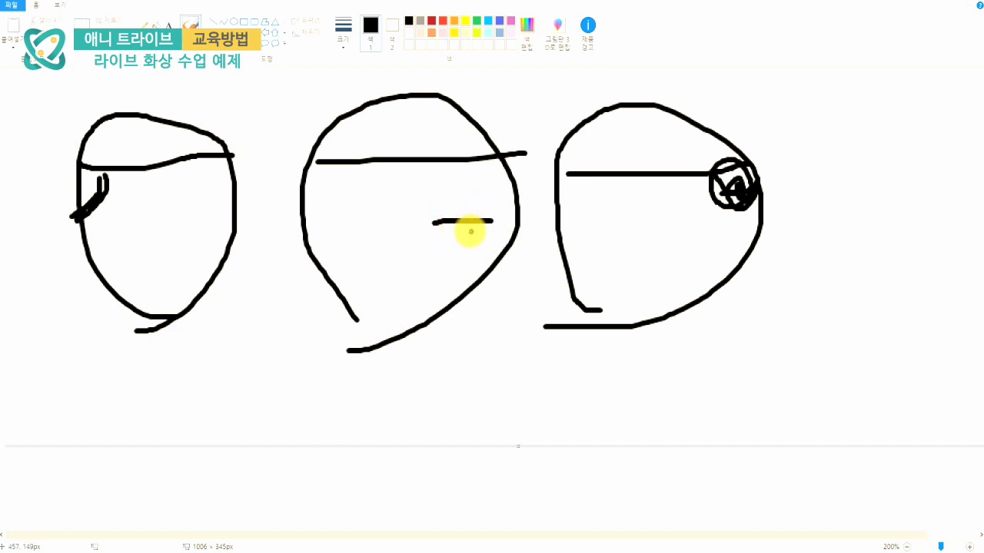
{"action": "key", "text": "ctrl+z"}
- Sketch the iris positions and movement marks from right to left in the middle outline, and fill in the first outline's iris
{"action": "mouse_move", "coordinate": [513, 221]}
{"action": "left_mouse_down"}
{"action": "mouse_move", "coordinate": [463, 221]}
{"action": "mouse_move", "coordinate": [456, 238]}
{"action": "mouse_move", "coordinate": [451, 230]}
{"action": "left_mouse_up"}
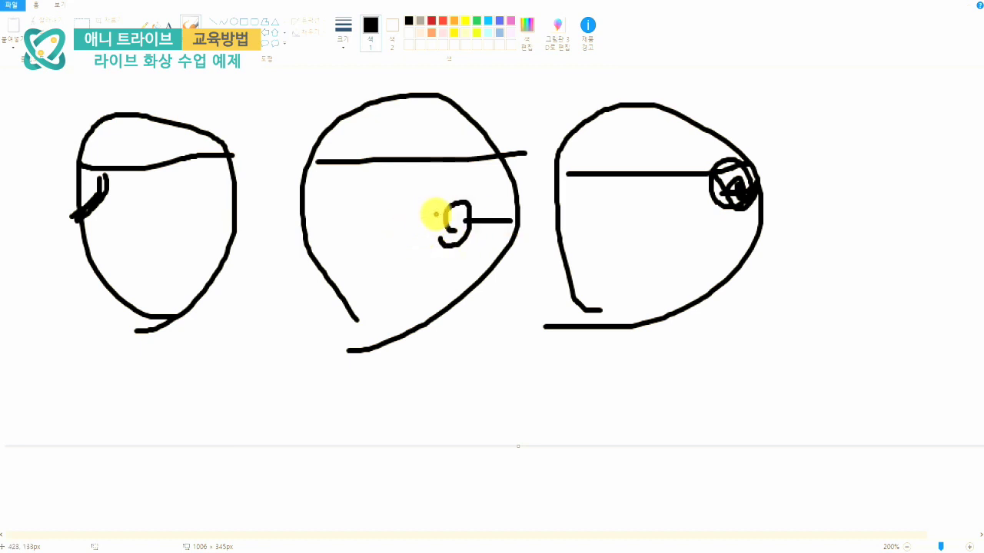
{"action": "mouse_move", "coordinate": [419, 230]}
{"action": "left_mouse_down"}
{"action": "mouse_move", "coordinate": [357, 227]}
{"action": "mouse_move", "coordinate": [371, 236]}
{"action": "mouse_move", "coordinate": [351, 207]}
{"action": "mouse_move", "coordinate": [376, 238]}
{"action": "mouse_move", "coordinate": [314, 213]}
{"action": "mouse_move", "coordinate": [342, 204]}
{"action": "left_mouse_up"}
{"action": "mouse_move", "coordinate": [99, 208]}
{"action": "left_mouse_down"}
{"action": "mouse_move", "coordinate": [83, 165]}
{"action": "mouse_move", "coordinate": [88, 186]}
{"action": "left_mouse_up"}
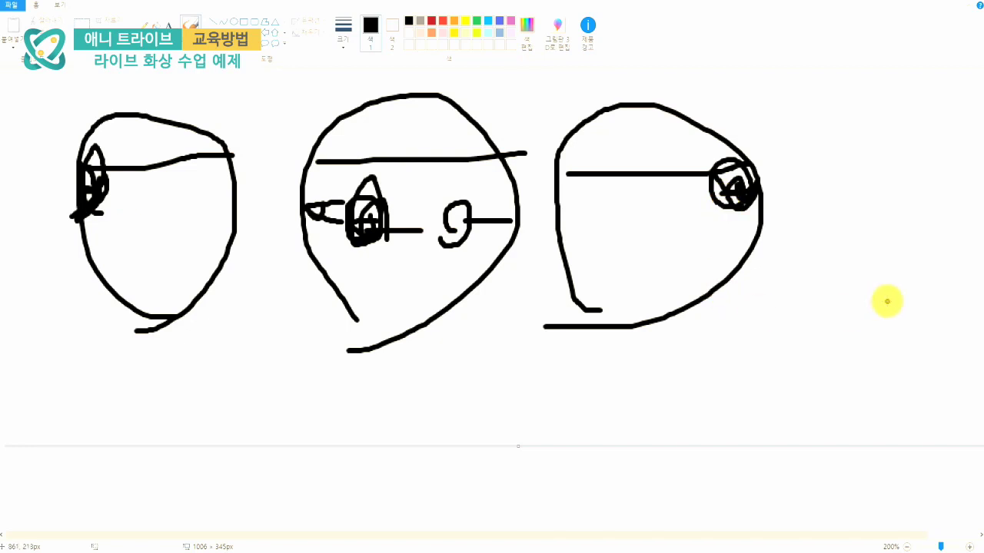
{"action": "left_click_drag", "start_coordinate": [887, 301], "coordinate": [240, 402]}
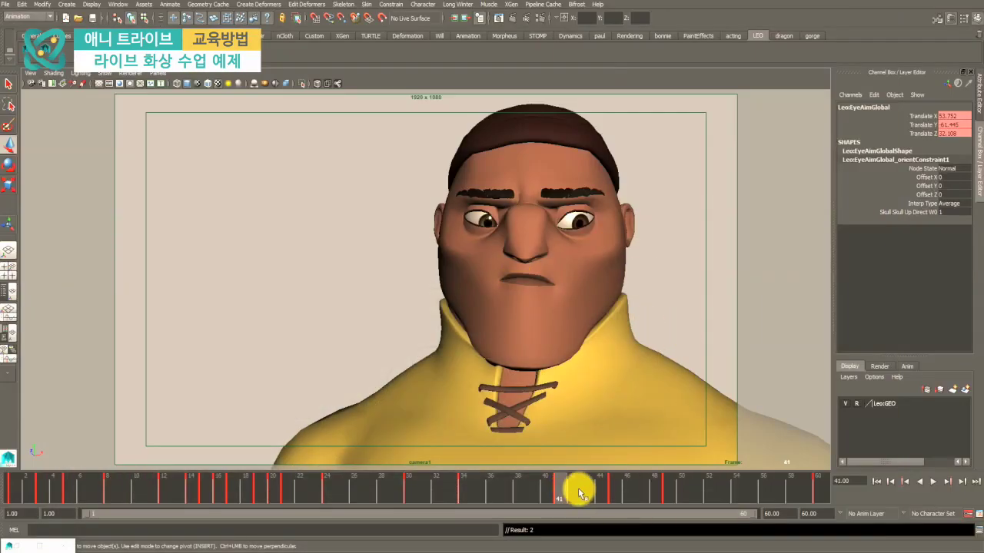
- Switch to Maya, set eye aim keys at frames 42 and 44, and play back the gaze shift
{"action": "key", "text": "alt+v"}
{"action": "left_click", "coordinate": [559, 494]}
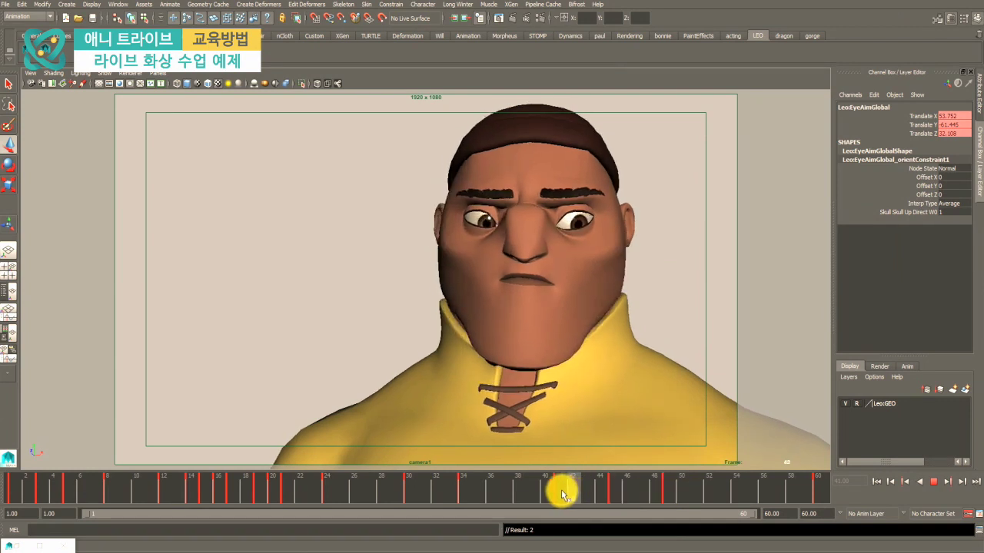
{"action": "mouse_move", "coordinate": [560, 494]}
{"action": "left_mouse_down"}
{"action": "mouse_move", "coordinate": [469, 494]}
{"action": "mouse_move", "coordinate": [571, 489]}
{"action": "left_mouse_up"}
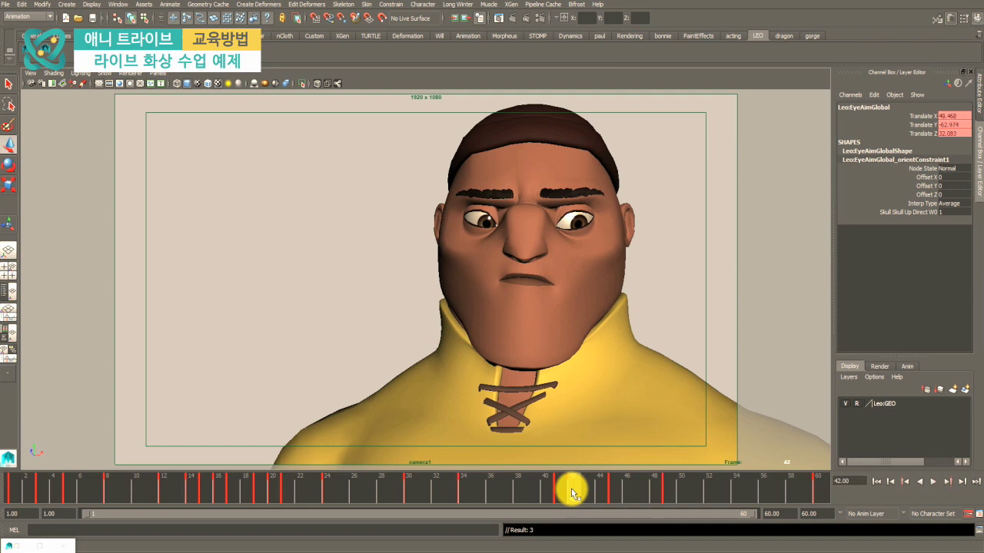
{"action": "left_click_drag", "start_coordinate": [572, 493], "coordinate": [556, 494]}
{"action": "left_click", "coordinate": [578, 493]}
{"action": "left_click", "coordinate": [599, 491]}
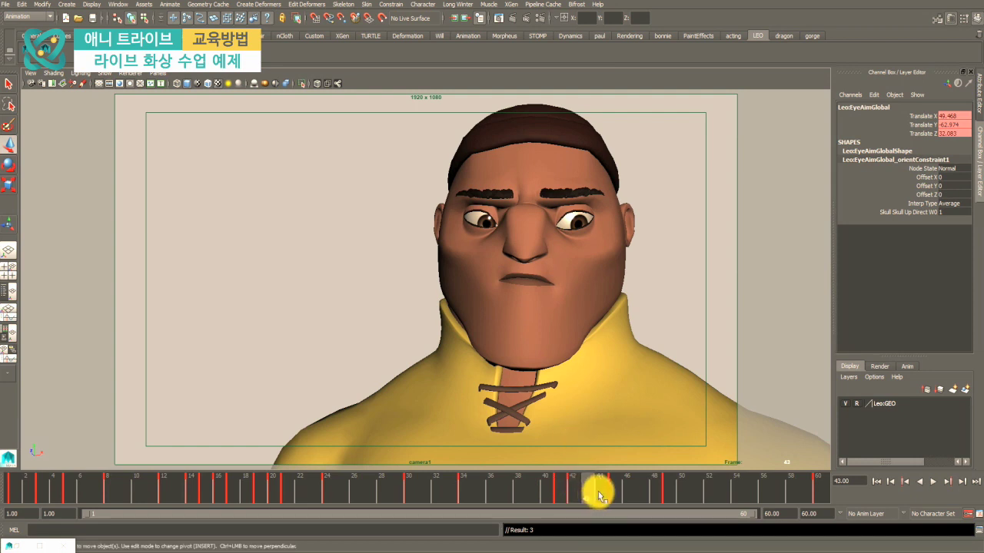
{"action": "key", "text": "alt+v"}
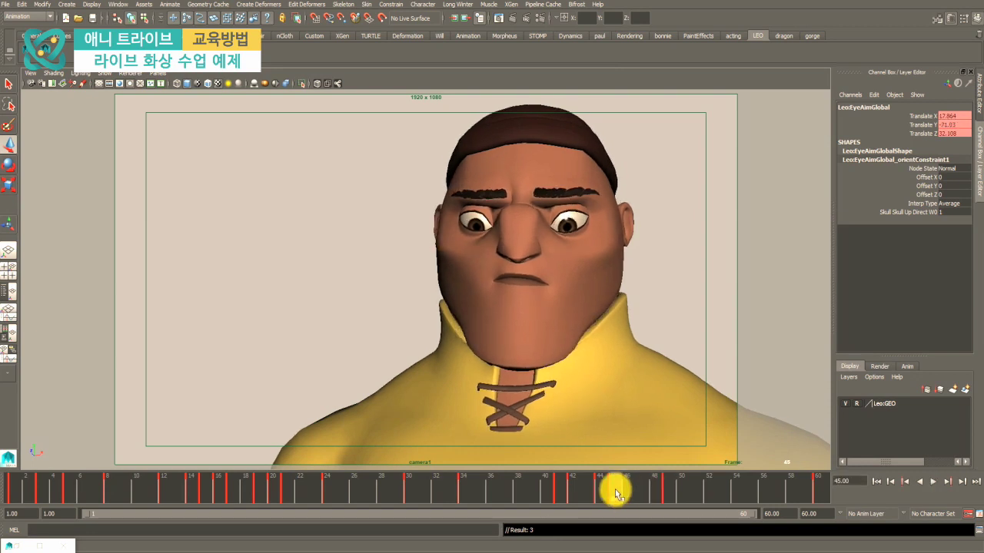
- Move the eye aim control's frame 45 key to frame 47
{"action": "double_click", "coordinate": [616, 492]}
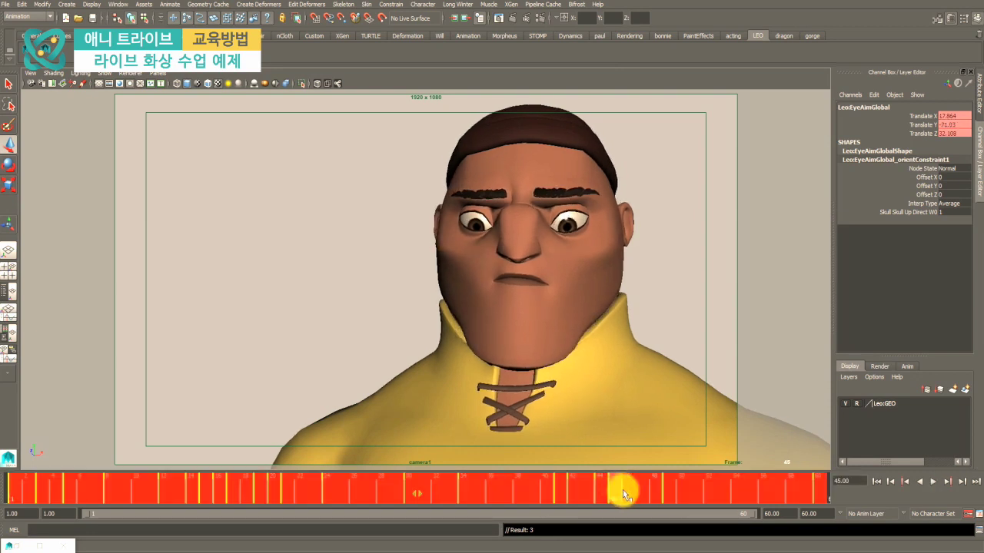
{"action": "left_click", "coordinate": [618, 490]}
{"action": "left_click_drag", "start_coordinate": [614, 491], "coordinate": [637, 497], "text": "shift"}
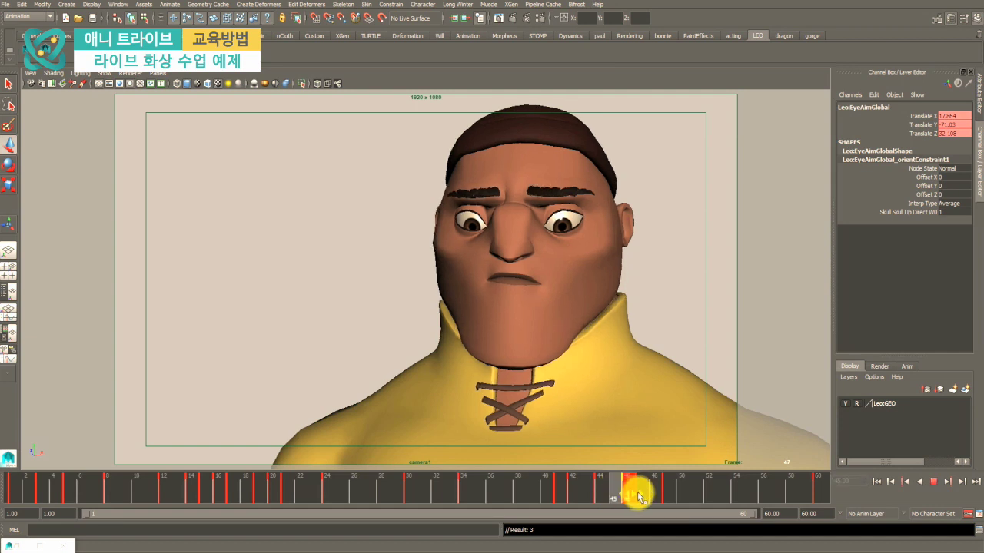
- Set an eye aim key at frame 45 and play back the gaze change around it
{"action": "left_click", "coordinate": [616, 492]}
{"action": "key", "text": "alt+v"}
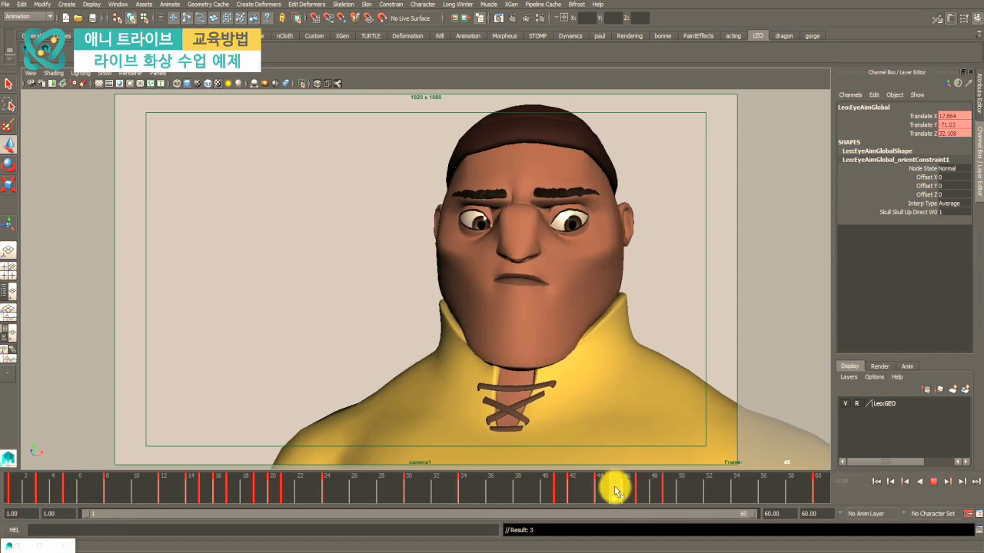
{"action": "left_click", "coordinate": [614, 491]}
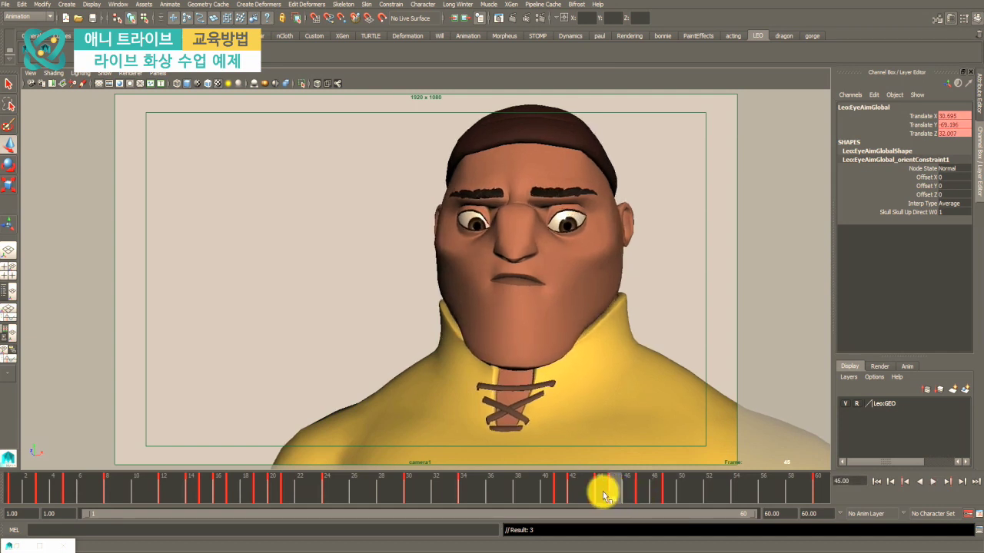
{"action": "key", "text": "alt+v"}
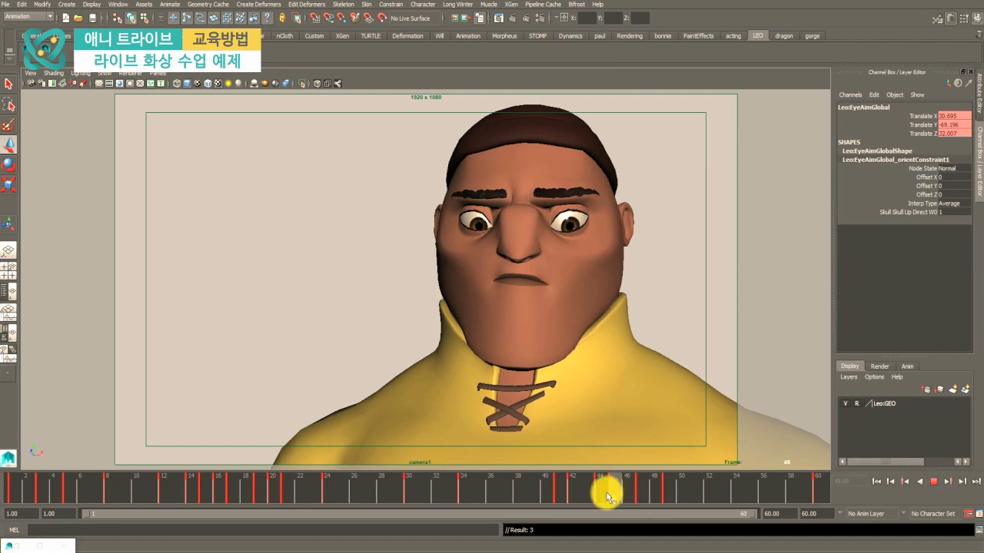
- Review the gaze between frames 45 and 49, and delete an eye aim key in that range
{"action": "mouse_move", "coordinate": [606, 491]}
{"action": "left_mouse_down"}
{"action": "mouse_move", "coordinate": [669, 493]}
{"action": "mouse_move", "coordinate": [577, 478]}
{"action": "mouse_move", "coordinate": [564, 483]}
{"action": "mouse_move", "coordinate": [663, 486]}
{"action": "mouse_move", "coordinate": [589, 487]}
{"action": "mouse_move", "coordinate": [618, 489]}
{"action": "mouse_move", "coordinate": [588, 497]}
{"action": "mouse_move", "coordinate": [609, 485]}
{"action": "mouse_move", "coordinate": [589, 482]}
{"action": "mouse_move", "coordinate": [598, 496]}
{"action": "mouse_move", "coordinate": [560, 489]}
{"action": "mouse_move", "coordinate": [669, 492]}
{"action": "left_mouse_up"}
{"action": "key", "text": "alt+v"}
{"action": "right_click", "coordinate": [610, 485]}
{"action": "left_click", "coordinate": [627, 366]}
- Playblast the full frame range, review the leo_test2 movie maximized, and return to the scene
{"action": "double_click", "coordinate": [661, 493]}
{"action": "right_click", "coordinate": [661, 492]}
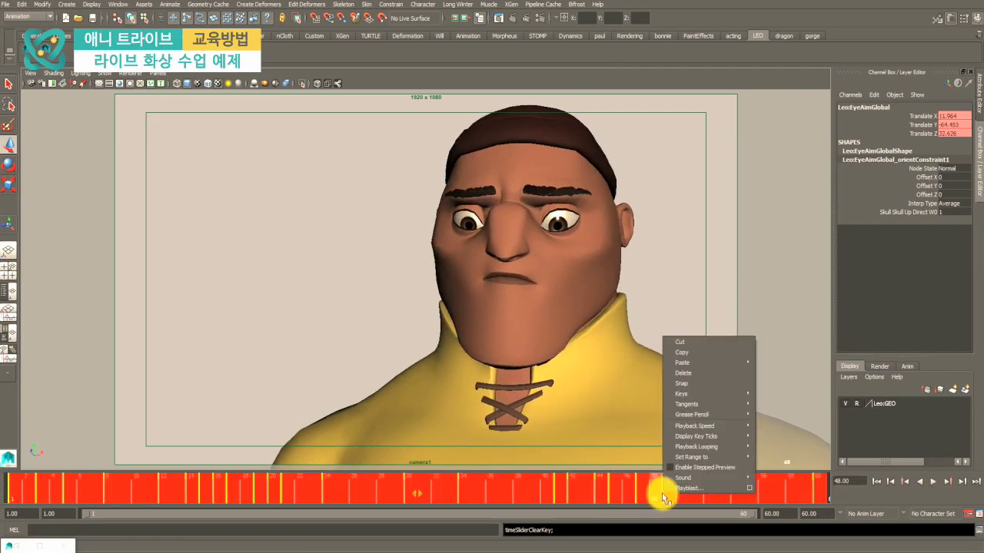
{"action": "left_click", "coordinate": [691, 478]}
{"action": "left_click", "coordinate": [469, 278]}
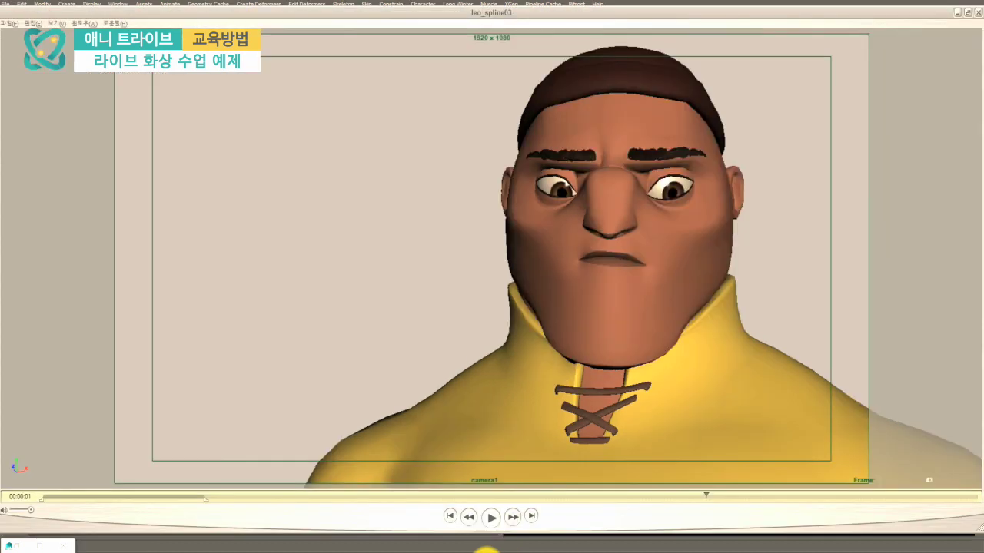
{"action": "left_click", "coordinate": [487, 552]}
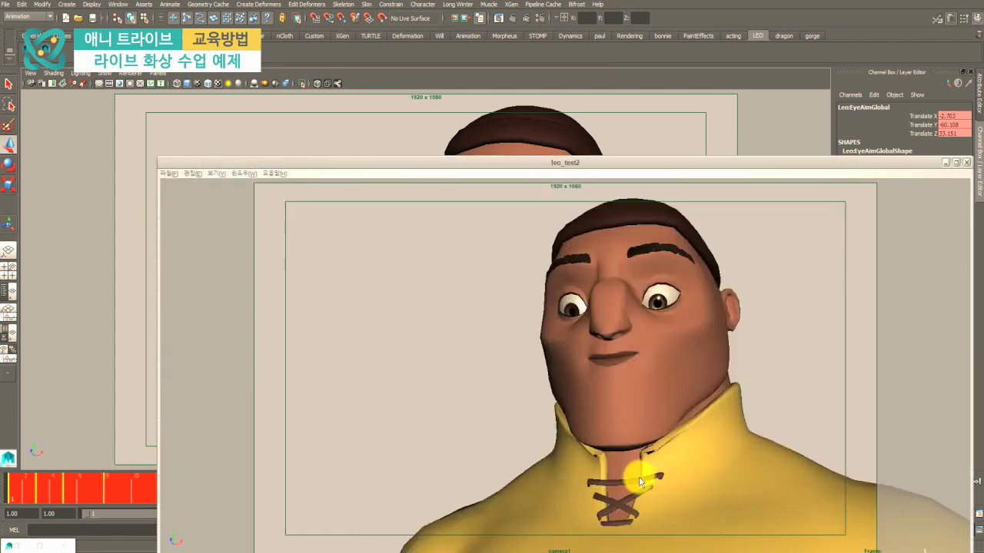
{"action": "double_click", "coordinate": [581, 161]}
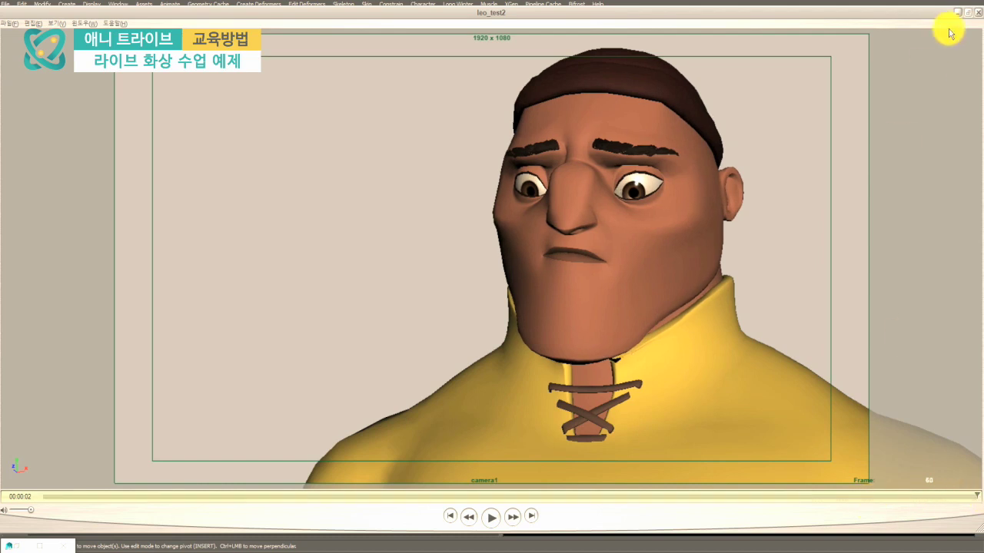
{"action": "left_click", "coordinate": [916, 3]}
- Shift the eye aim control at frame 60 to about Translate X -11.985 and Translate Y -58.159, and check the motion from frame 54
{"action": "mouse_move", "coordinate": [771, 496]}
{"action": "left_mouse_down"}
{"action": "mouse_move", "coordinate": [669, 483]}
{"action": "mouse_move", "coordinate": [819, 491]}
{"action": "left_mouse_up"}
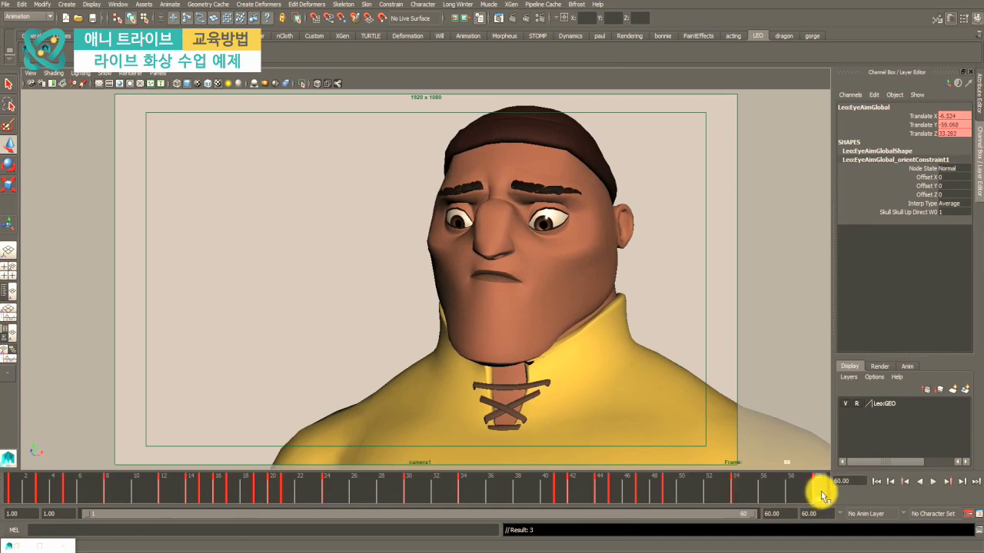
{"action": "key", "text": "space"}
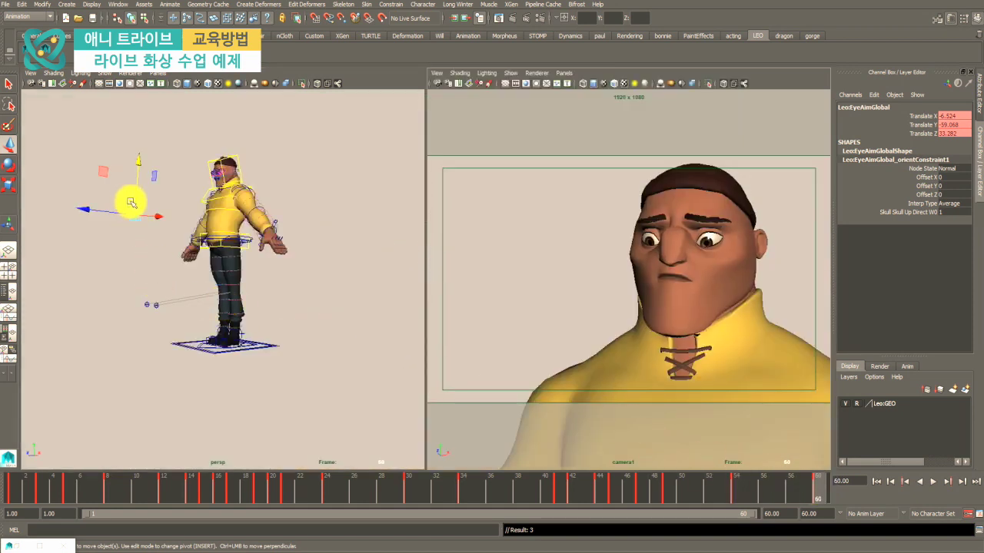
{"action": "mouse_move", "coordinate": [159, 213]}
{"action": "left_mouse_down"}
{"action": "mouse_move", "coordinate": [138, 216]}
{"action": "mouse_move", "coordinate": [159, 217]}
{"action": "left_mouse_up"}
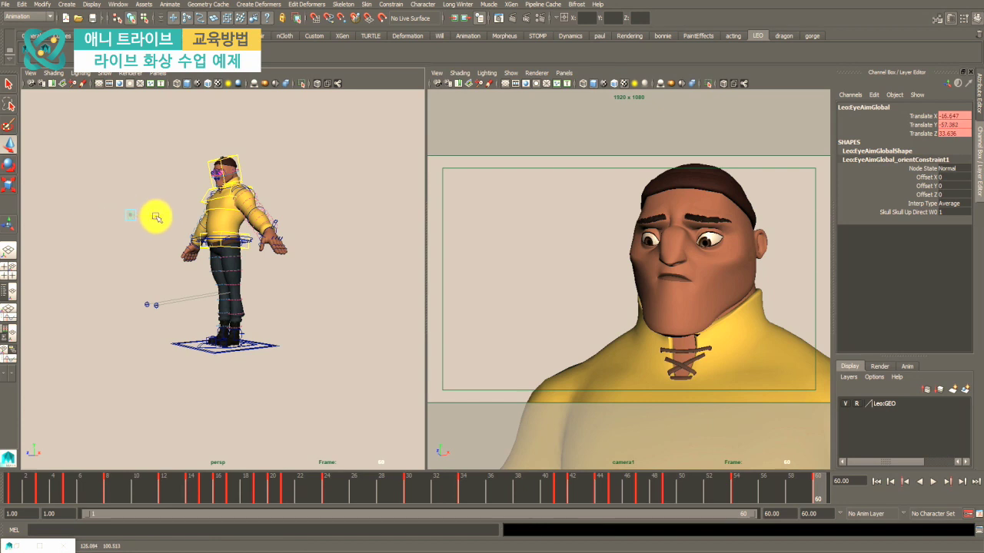
{"action": "key", "text": "space"}
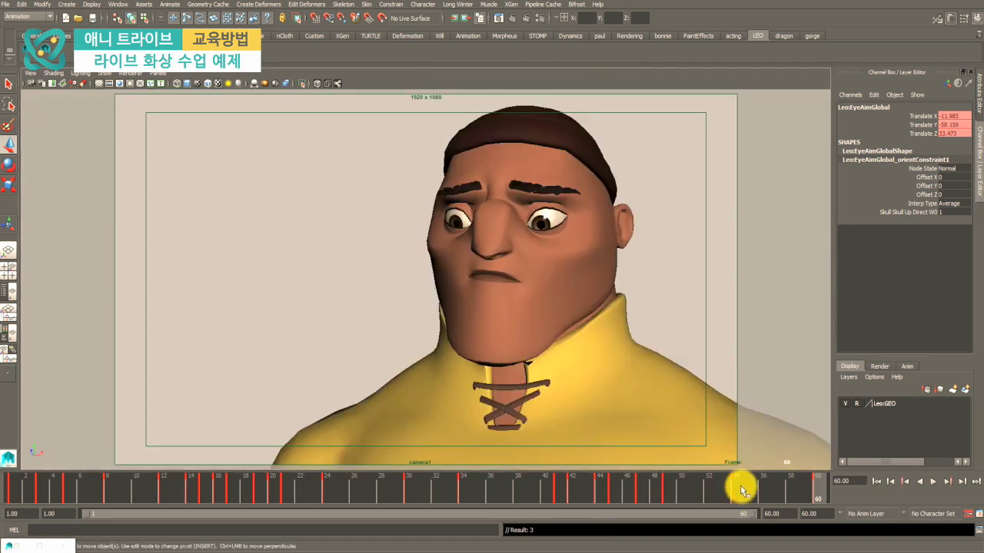
{"action": "mouse_move", "coordinate": [741, 489]}
{"action": "left_mouse_down"}
{"action": "mouse_move", "coordinate": [807, 486]}
{"action": "mouse_move", "coordinate": [665, 483]}
{"action": "mouse_move", "coordinate": [815, 483]}
{"action": "mouse_move", "coordinate": [743, 486]}
{"action": "left_mouse_up"}
{"action": "key", "text": "alt+v"}
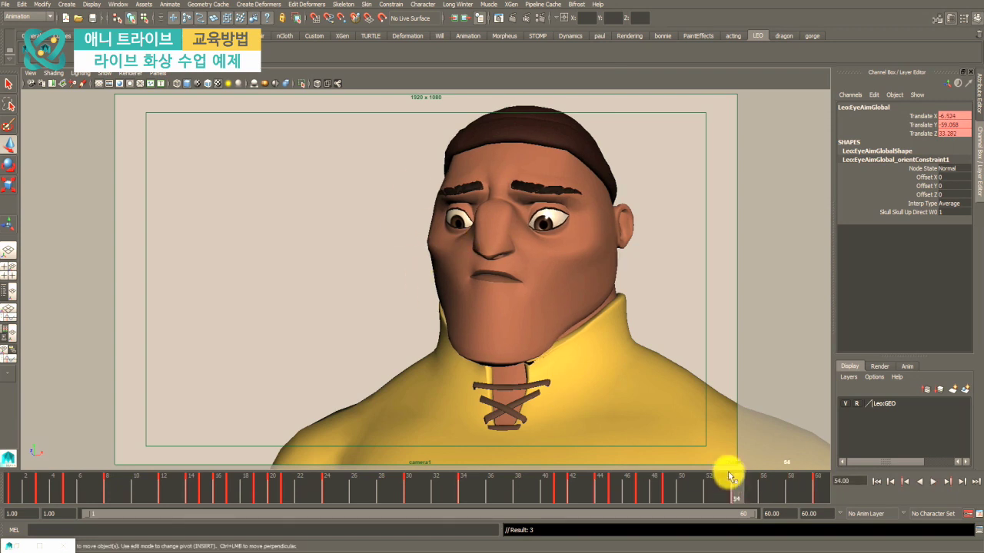
- Reopen the leo_test2 movie and replay it to examine the gaze during the final head turn
{"action": "mouse_move", "coordinate": [507, 544]}
{"action": "left_click", "coordinate": [536, 519]}
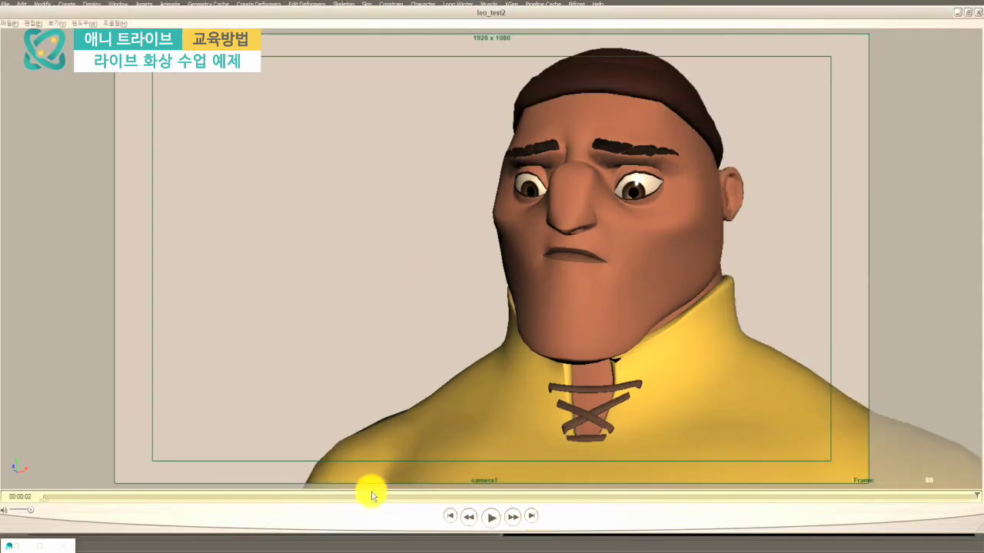
{"action": "key", "text": "space"}
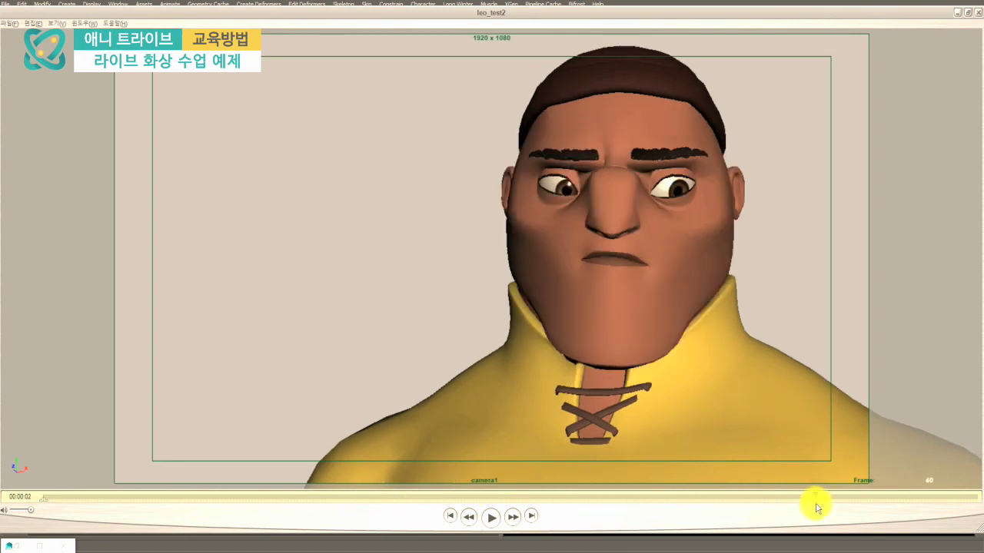
{"action": "left_click", "coordinate": [657, 497]}
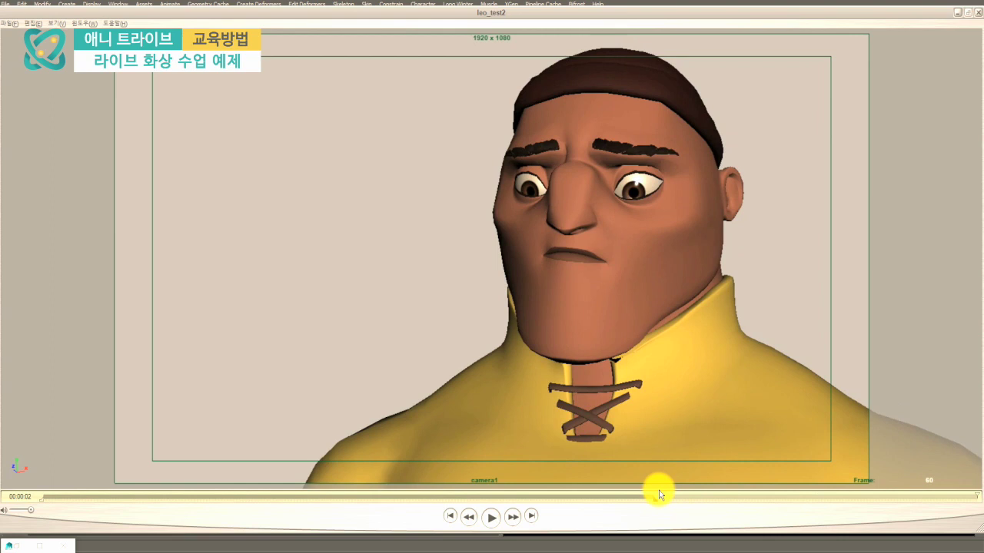
{"action": "left_click", "coordinate": [660, 496]}
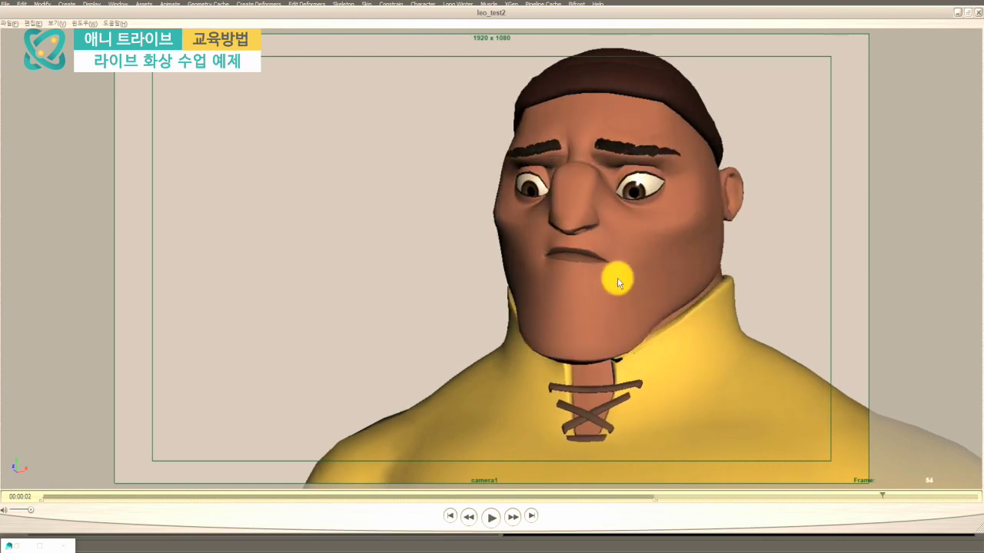
- Replay the leo_test2 movie to check the gaze during the head turn, and return to the multi-view scene layout
{"action": "left_click", "coordinate": [621, 176]}
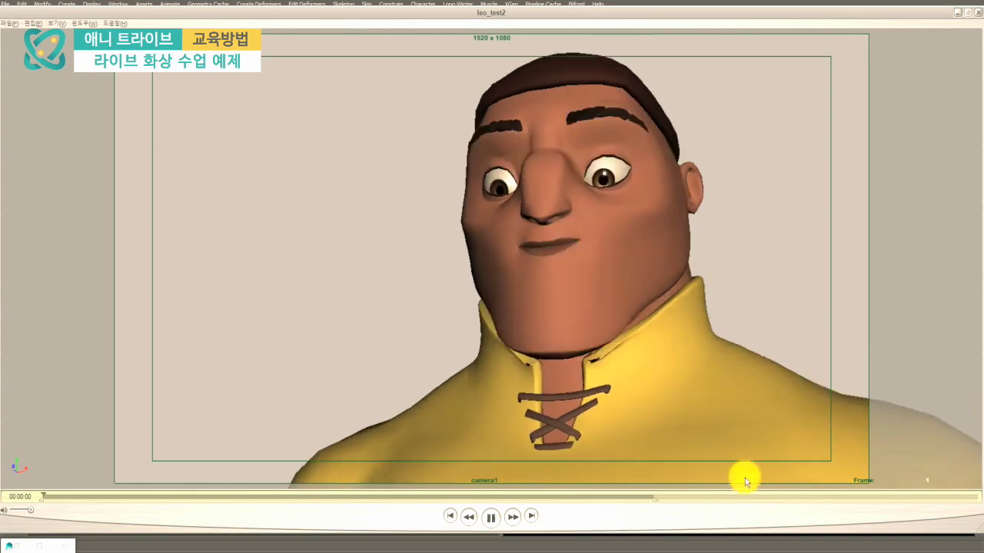
{"action": "left_click", "coordinate": [658, 171]}
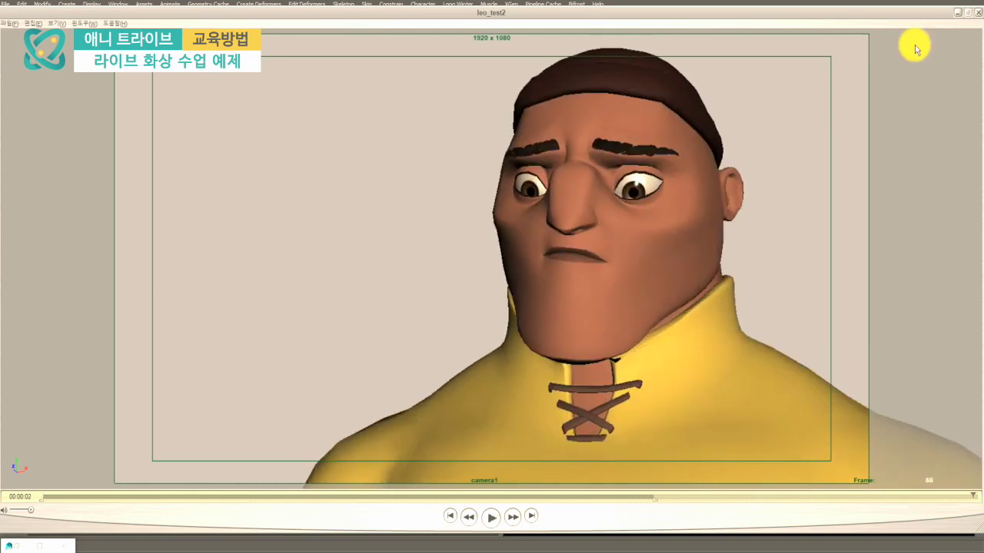
{"action": "left_click", "coordinate": [909, 3]}
{"action": "key", "text": "space"}
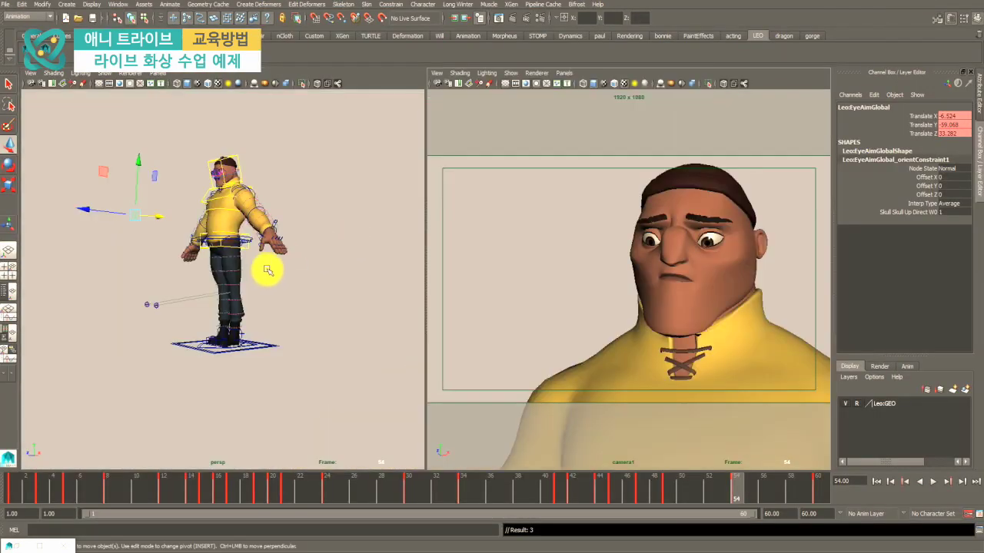
- Try moving the eye aim control close to the face at frame 54 and rotating the head control, and undo these changes
{"action": "left_click", "coordinate": [207, 254]}
{"action": "middle_click_drag", "start_coordinate": [206, 254], "coordinate": [268, 314], "text": "alt"}
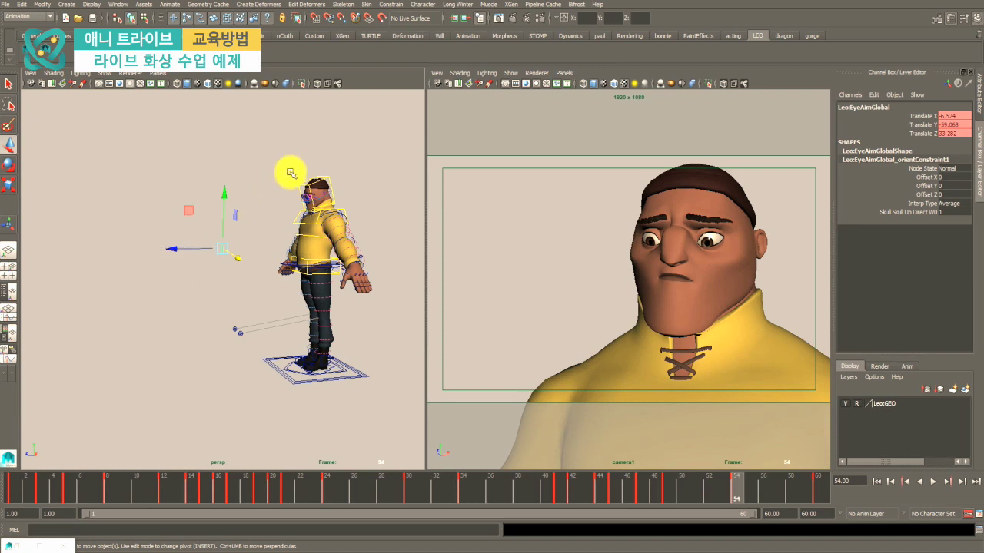
{"action": "left_click_drag", "start_coordinate": [211, 252], "coordinate": [297, 202]}
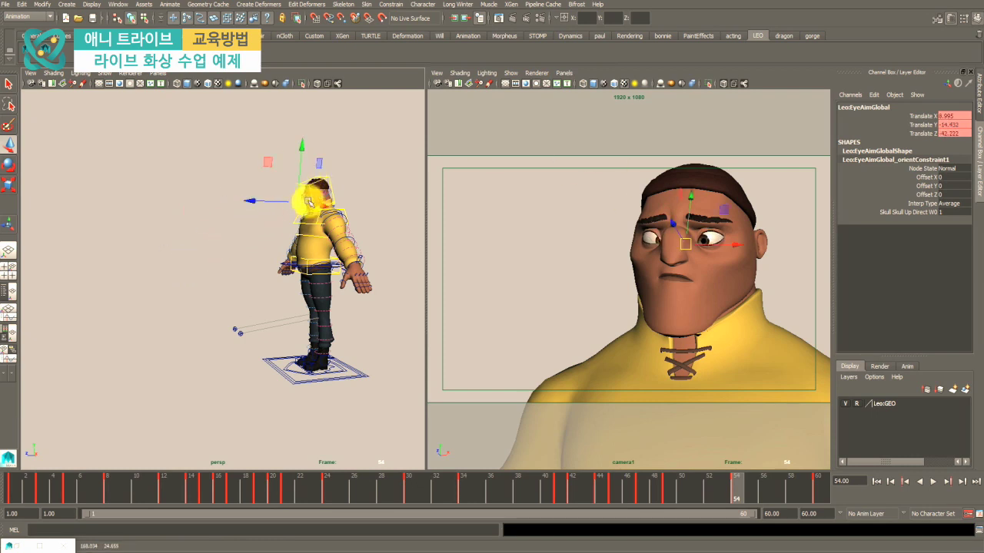
{"action": "key", "text": "s"}
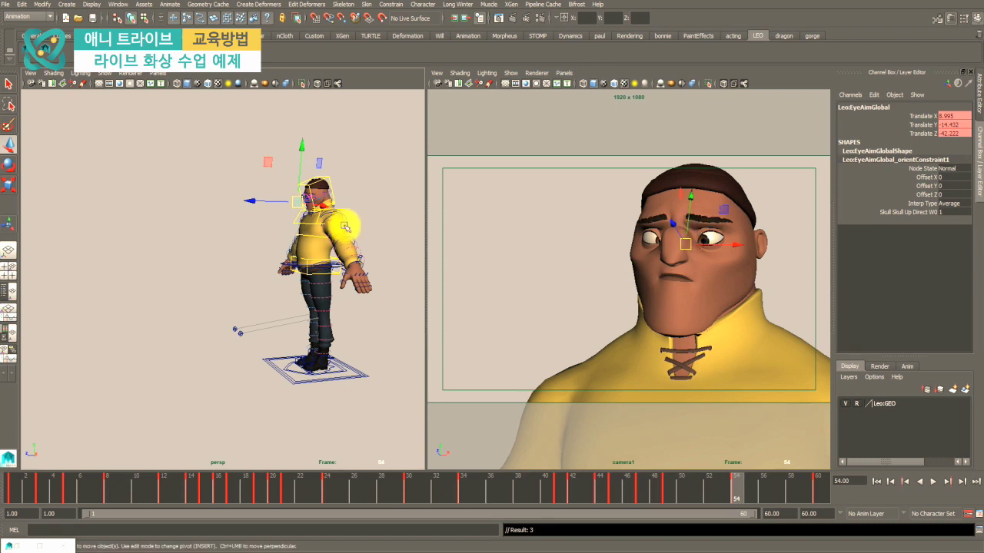
{"action": "left_click", "coordinate": [328, 188]}
{"action": "key", "text": "e"}
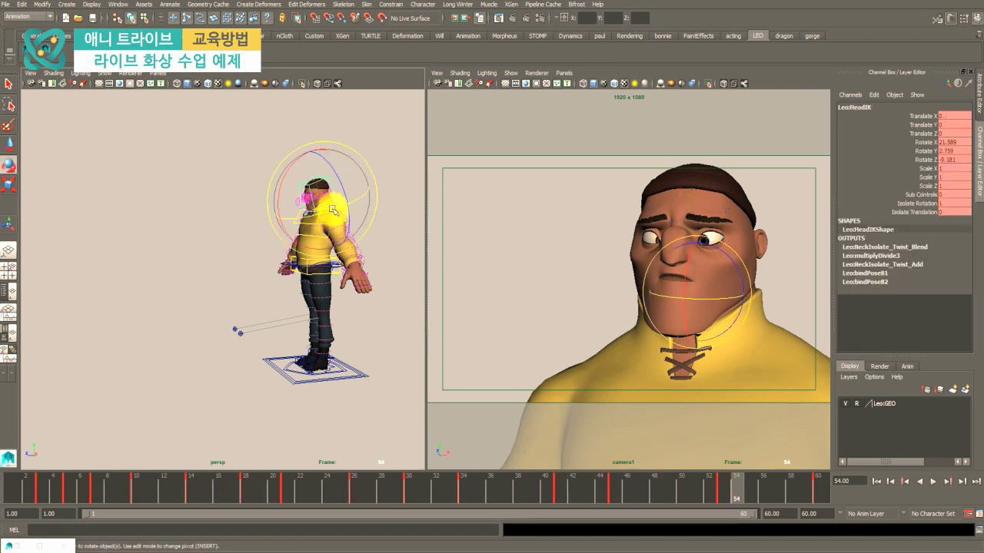
{"action": "mouse_move", "coordinate": [332, 210]}
{"action": "left_mouse_down"}
{"action": "mouse_move", "coordinate": [344, 210]}
{"action": "mouse_move", "coordinate": [312, 209]}
{"action": "mouse_move", "coordinate": [343, 212]}
{"action": "left_mouse_up"}
{"action": "key", "text": "ctrl+z"}
{"action": "key", "text": "ctrl+z"}
{"action": "key", "text": "ctrl+z"}
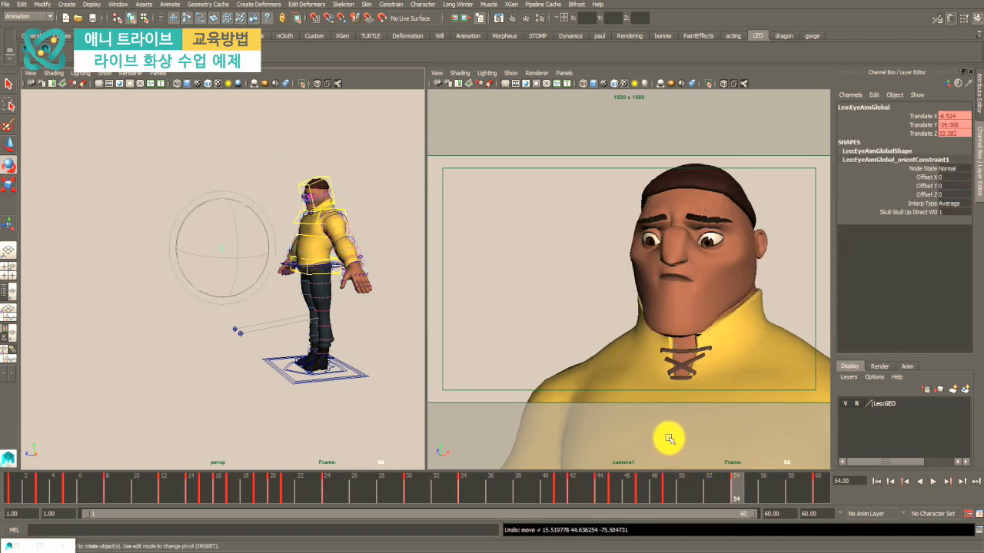
- Try placing the eye aim control beside the cylinder at frame 54, at about Translate X -46.988, Y -133.09 and Z 214.737
{"action": "key", "text": "w"}
{"action": "right_click_drag", "start_coordinate": [257, 279], "coordinate": [81, 325], "text": "alt"}
{"action": "middle_click_drag", "start_coordinate": [81, 325], "coordinate": [312, 279], "text": "alt"}
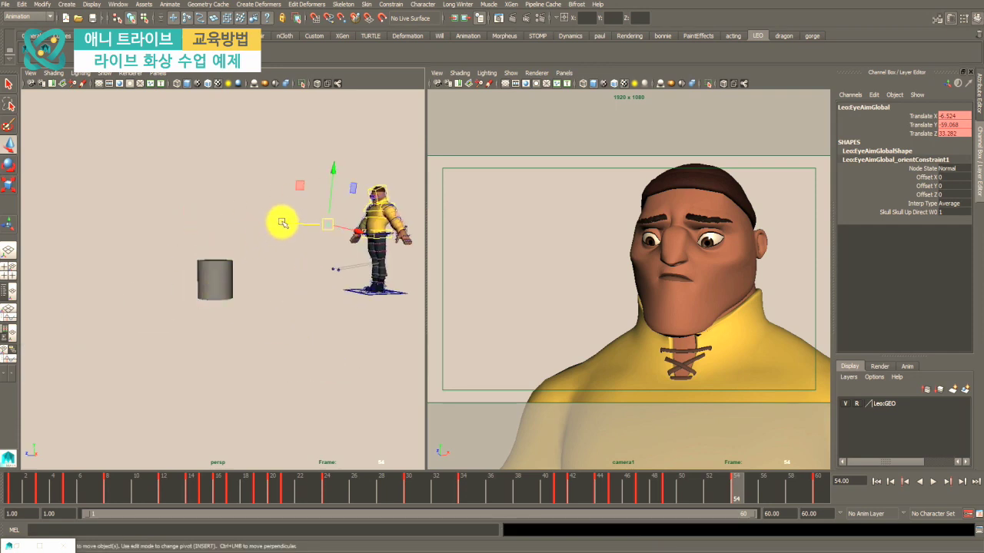
{"action": "left_click_drag", "start_coordinate": [282, 223], "coordinate": [189, 223]}
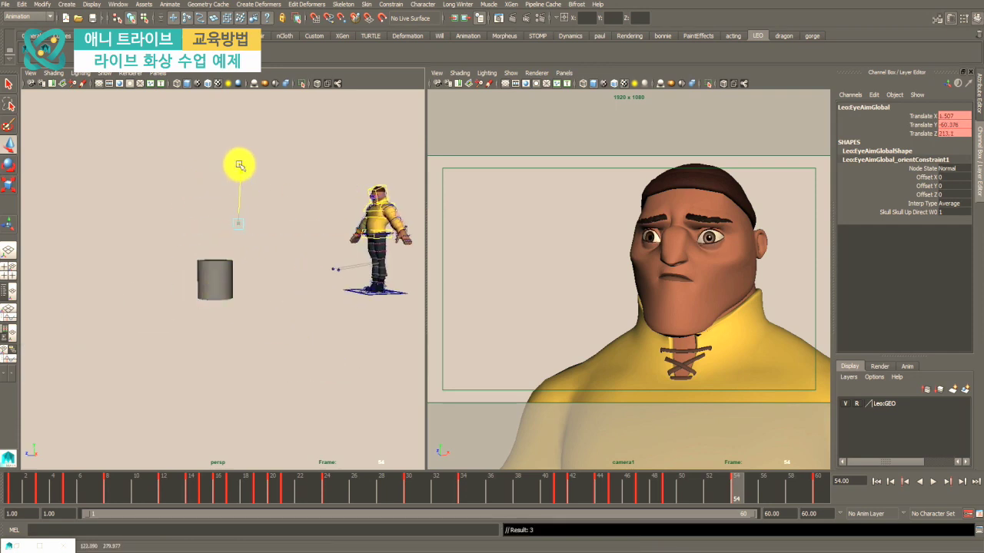
{"action": "left_click_drag", "start_coordinate": [239, 165], "coordinate": [239, 206]}
{"action": "left_click_drag", "start_coordinate": [240, 240], "coordinate": [268, 292], "text": "alt"}
{"action": "left_click_drag", "start_coordinate": [249, 236], "coordinate": [247, 224]}
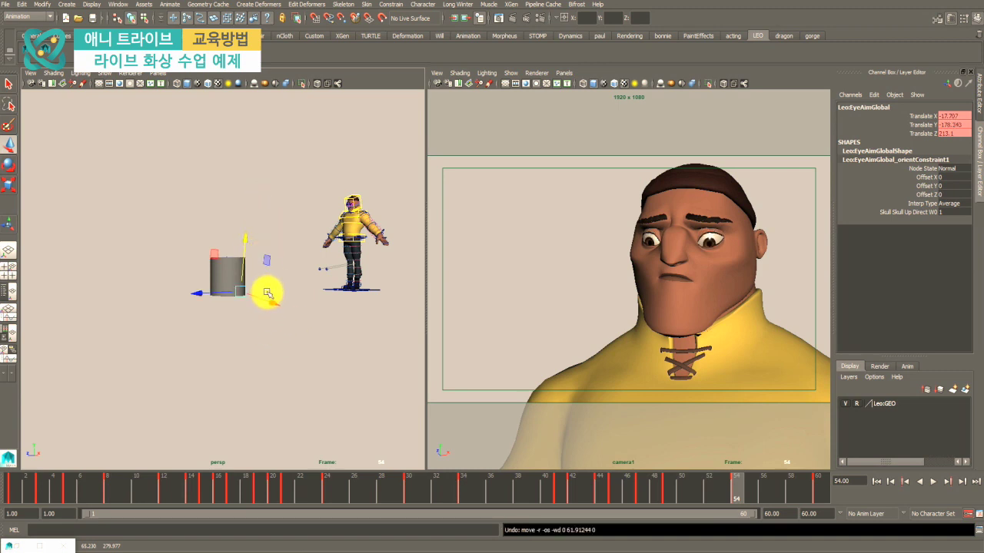
{"action": "left_click_drag", "start_coordinate": [266, 292], "coordinate": [246, 255], "text": "alt"}
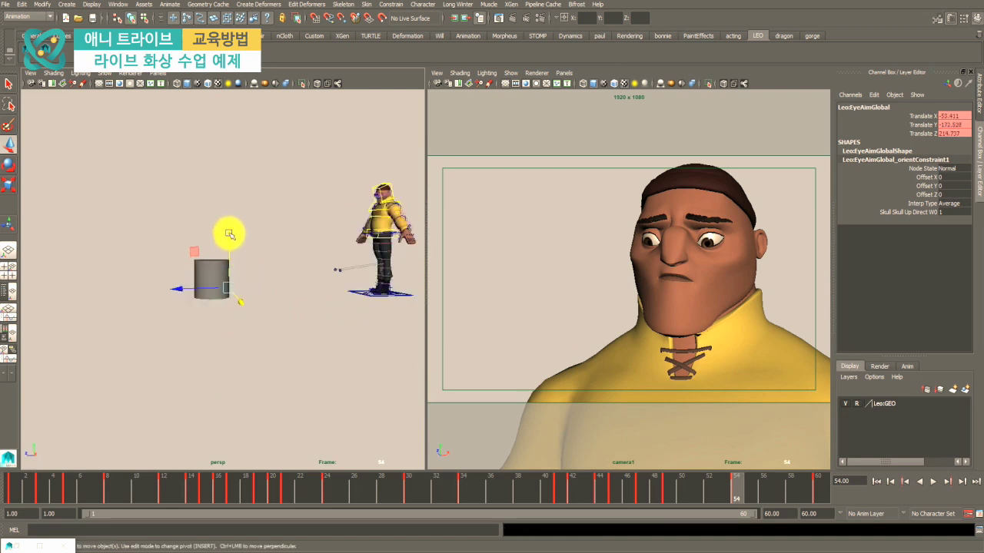
{"action": "left_click_drag", "start_coordinate": [235, 210], "coordinate": [266, 267], "text": "alt"}
{"action": "right_click_drag", "start_coordinate": [266, 266], "coordinate": [201, 315], "text": "alt"}
{"action": "left_click_drag", "start_coordinate": [200, 315], "coordinate": [149, 300], "text": "alt"}
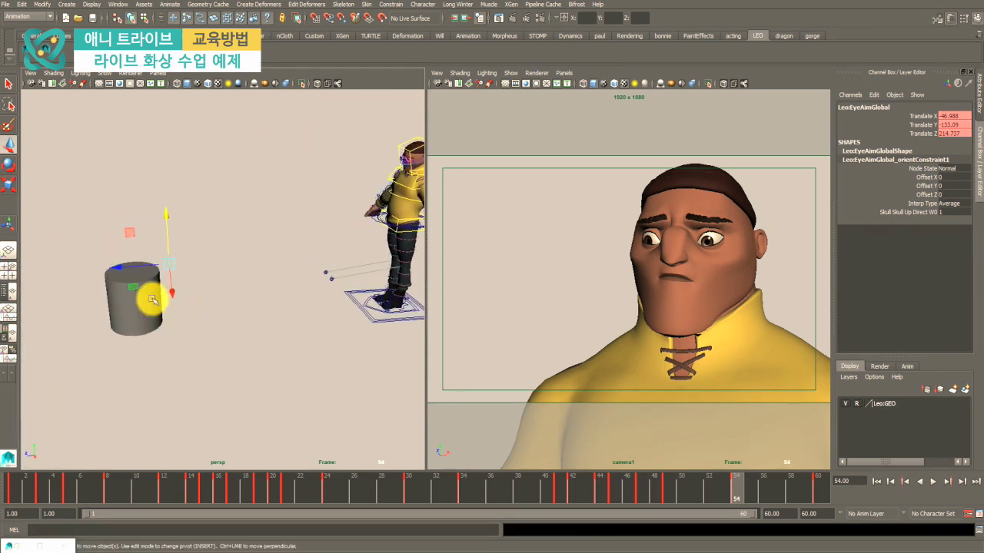
- Pull the eye aim control back toward the character to about Translate X -9.75, Y -77.969 and Z 58.294, and key it at frame 60
{"action": "left_click_drag", "start_coordinate": [121, 268], "coordinate": [296, 277]}
{"action": "left_click", "coordinate": [312, 291]}
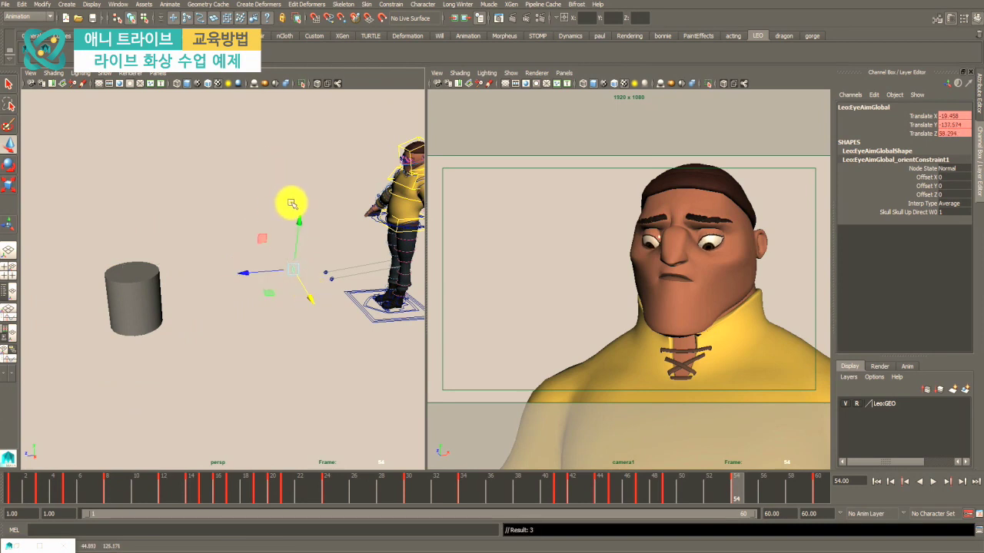
{"action": "left_click_drag", "start_coordinate": [301, 210], "coordinate": [308, 167]}
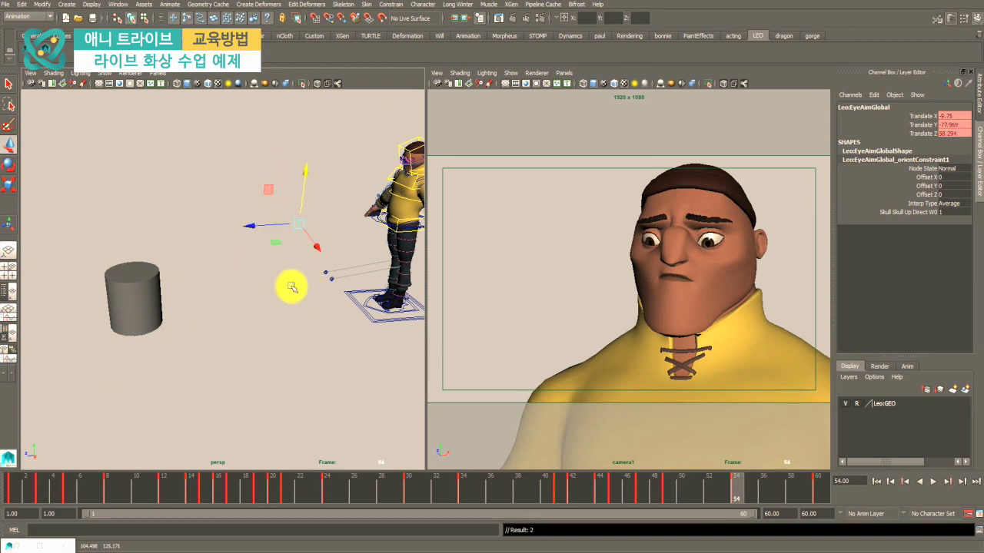
{"action": "left_click", "coordinate": [817, 488]}
{"action": "key", "text": "s"}
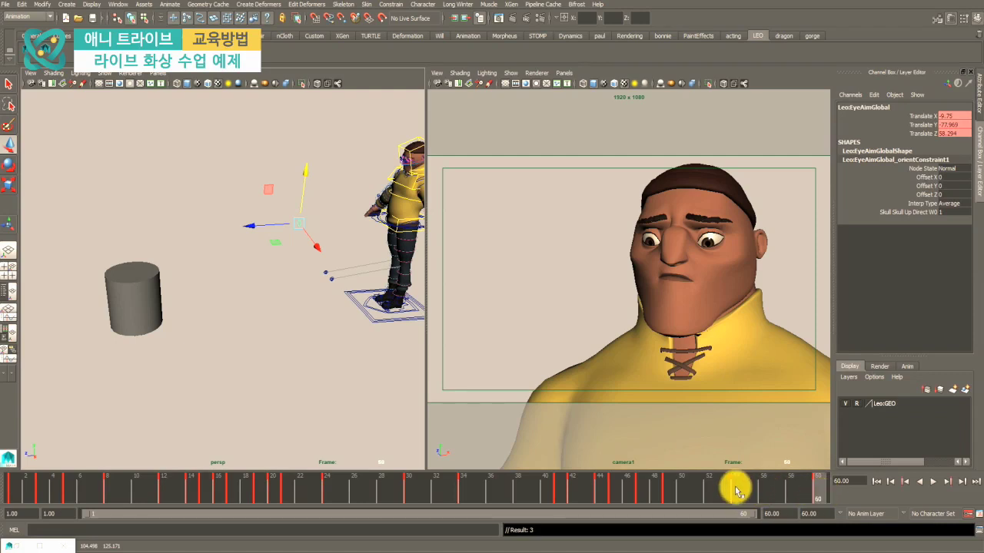
{"action": "left_click", "coordinate": [818, 492]}
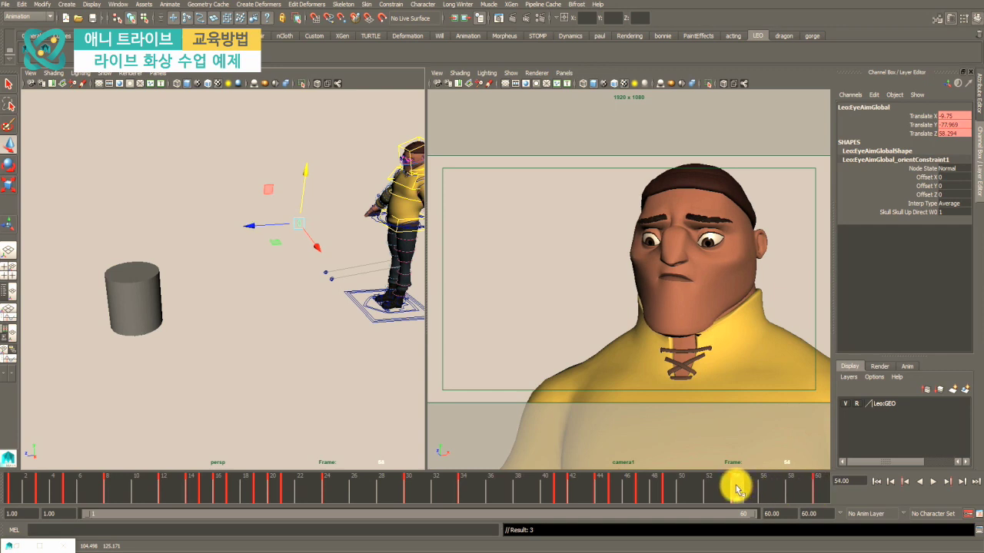
- Review the eye motion between frames 49 and 54 in the enlarged camera view
{"action": "key", "text": "space"}
{"action": "left_click", "coordinate": [668, 489]}
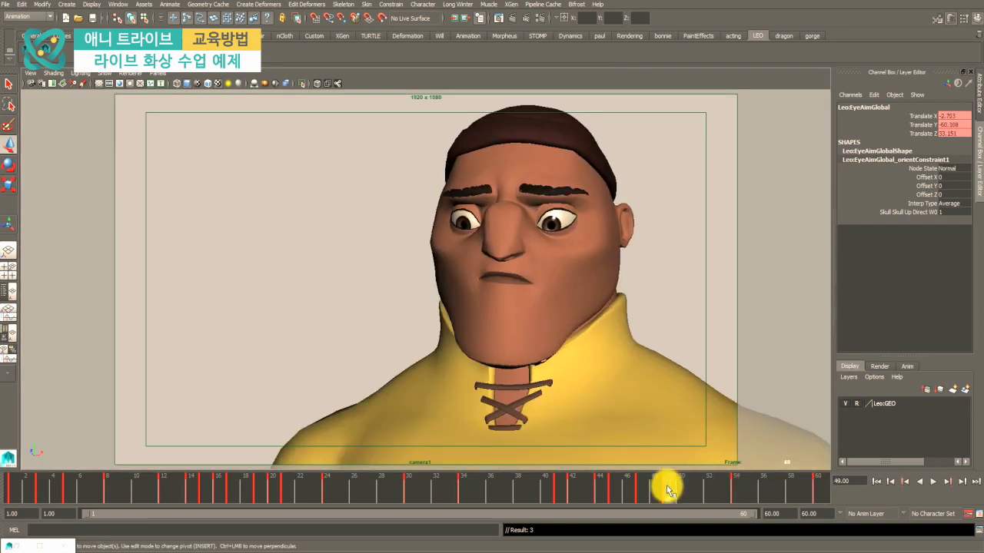
{"action": "left_click_drag", "start_coordinate": [668, 489], "coordinate": [733, 492]}
{"action": "left_click", "coordinate": [668, 489]}
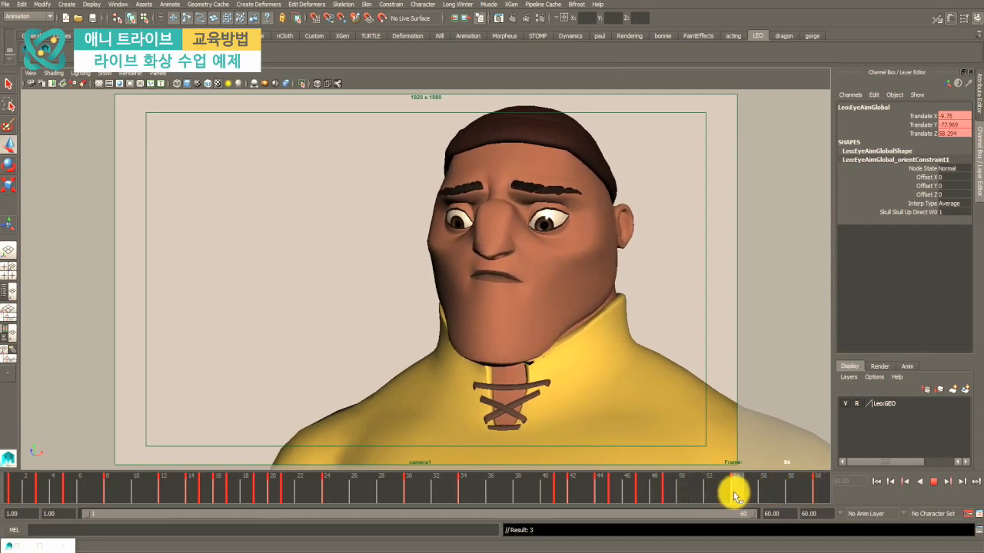
- Fine-tune the eye aim control at frame 54 to about Translate X -14.31, Y -77.618 and Z 58.5, checking the motion from frame 49
{"action": "key", "text": "space"}
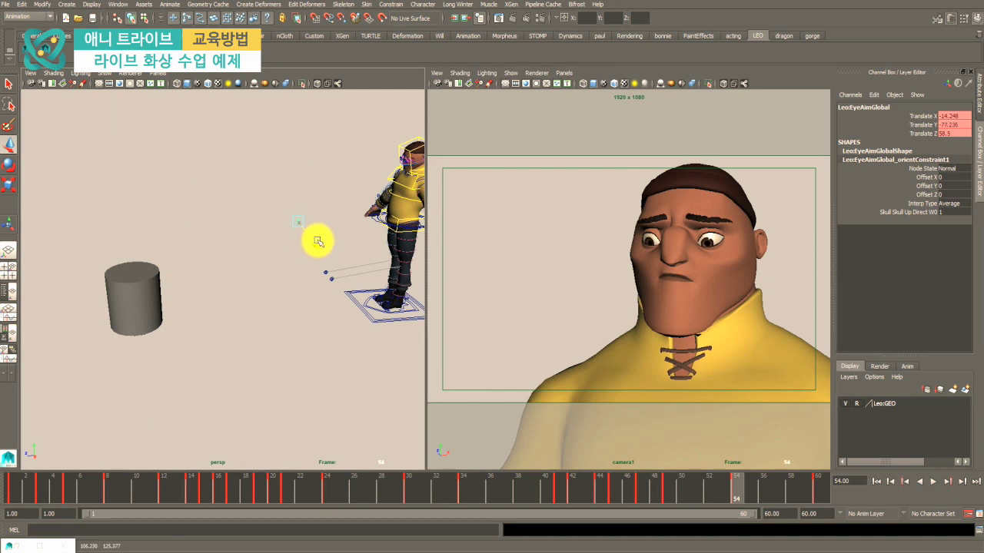
{"action": "key", "text": "w"}
{"action": "key", "text": "space"}
{"action": "left_click", "coordinate": [672, 484]}
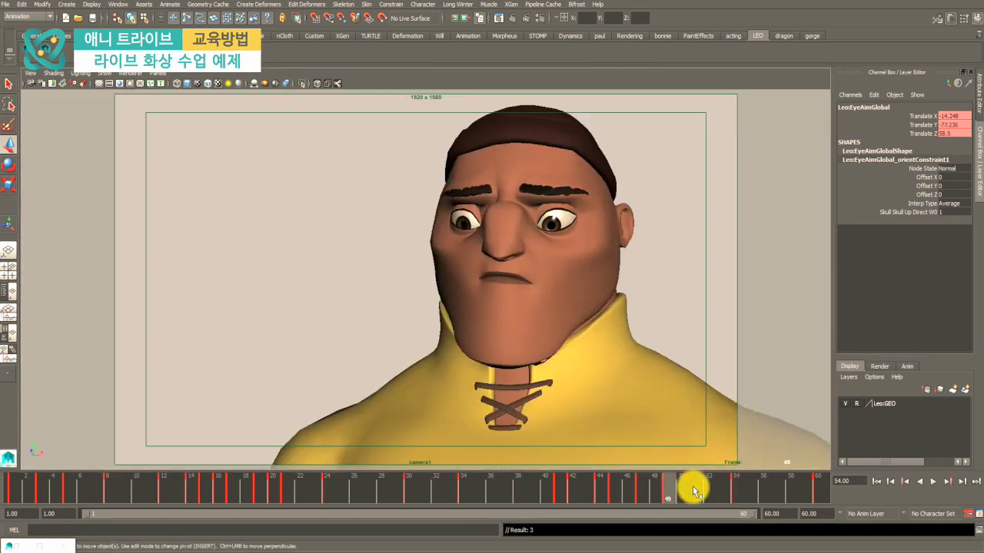
{"action": "left_click_drag", "start_coordinate": [693, 490], "coordinate": [737, 489]}
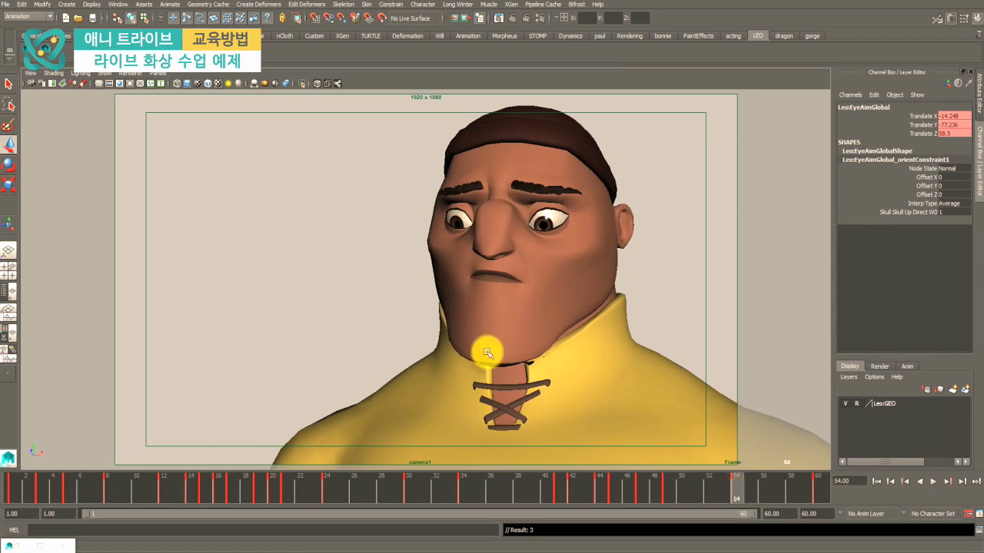
{"action": "key", "text": "space"}
{"action": "left_click_drag", "start_coordinate": [302, 170], "coordinate": [303, 166]}
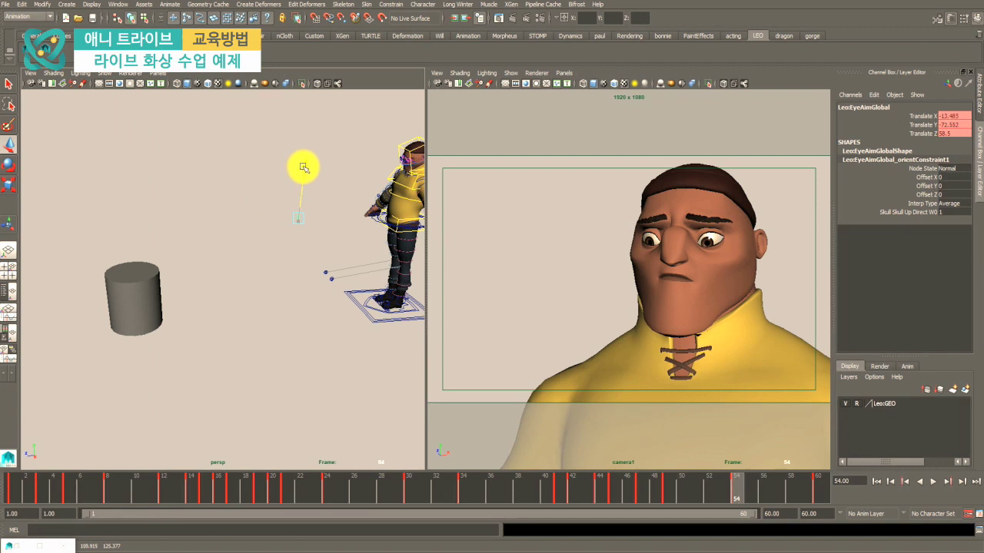
- Check the gaze from frame 45 onward, and key the eye aim at frame 51 with about Translate X -11.417, Y -67.138 and Z 44.799
{"action": "key", "text": "space"}
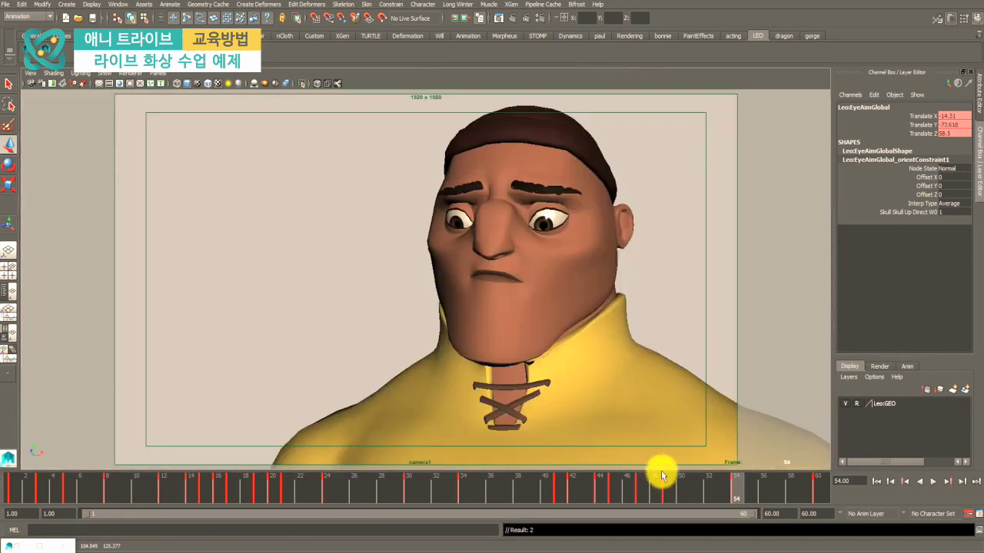
{"action": "left_click", "coordinate": [667, 490]}
{"action": "mouse_move", "coordinate": [667, 491]}
{"action": "left_mouse_down"}
{"action": "mouse_move", "coordinate": [826, 498]}
{"action": "mouse_move", "coordinate": [574, 479]}
{"action": "mouse_move", "coordinate": [692, 494]}
{"action": "mouse_move", "coordinate": [682, 494]}
{"action": "left_mouse_up"}
{"action": "left_click_drag", "start_coordinate": [606, 490], "coordinate": [695, 498]}
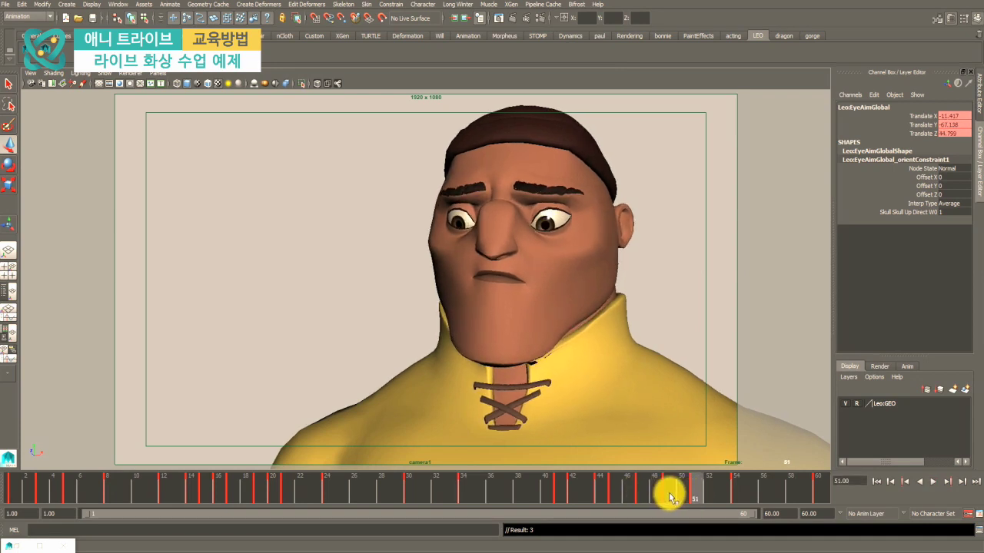
- Key the eye aim at frame 50 with about Translate X 30.695, Y -69.196 and Z 32.007, and play back the motion
{"action": "left_click", "coordinate": [667, 491]}
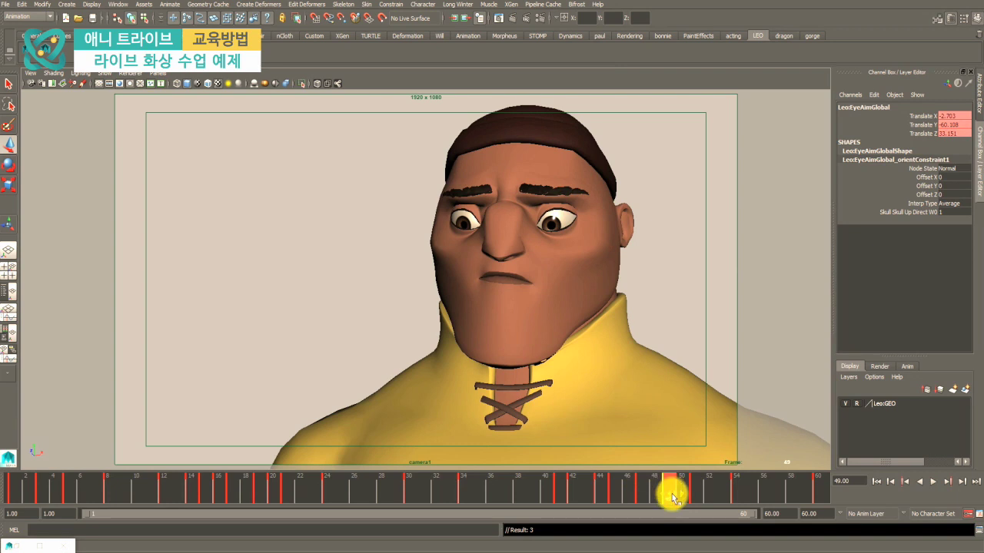
{"action": "mouse_move", "coordinate": [672, 493]}
{"action": "left_mouse_down"}
{"action": "mouse_move", "coordinate": [683, 494]}
{"action": "mouse_move", "coordinate": [616, 489]}
{"action": "mouse_move", "coordinate": [698, 487]}
{"action": "mouse_move", "coordinate": [575, 484]}
{"action": "mouse_move", "coordinate": [681, 487]}
{"action": "left_mouse_up"}
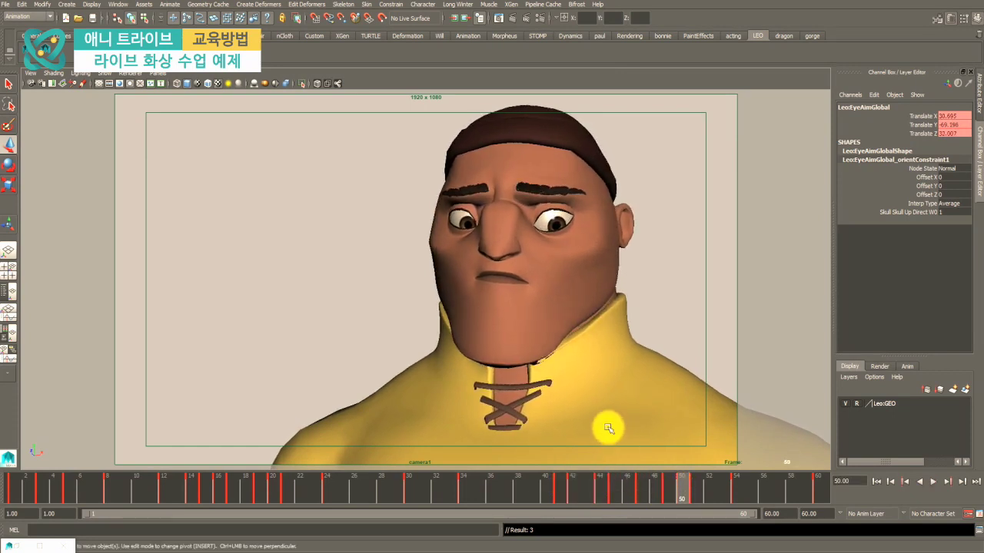
{"action": "key", "text": "alt+v"}
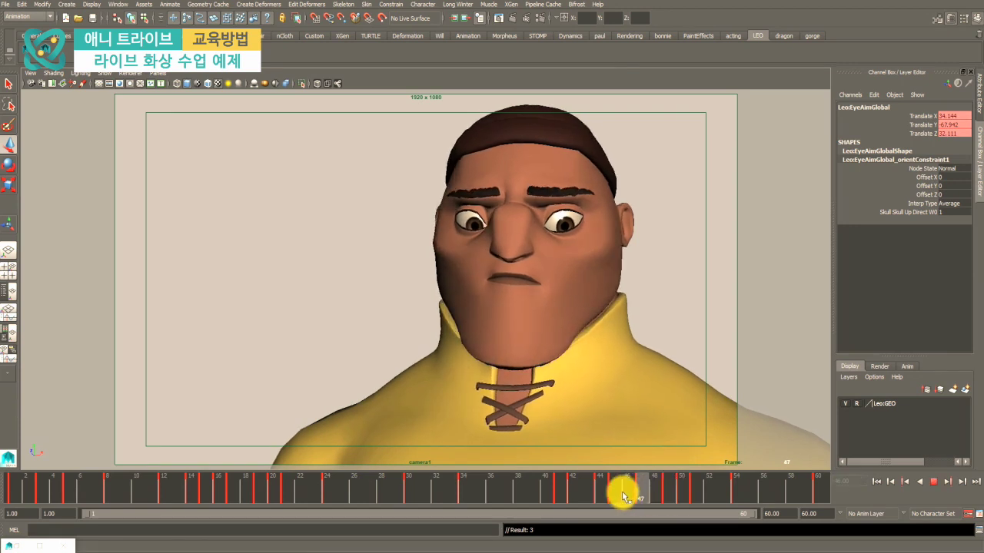
- Delete the eye aim key at frame 49 and set a key at frame 48
{"action": "right_click", "coordinate": [670, 484]}
{"action": "left_click", "coordinate": [687, 359]}
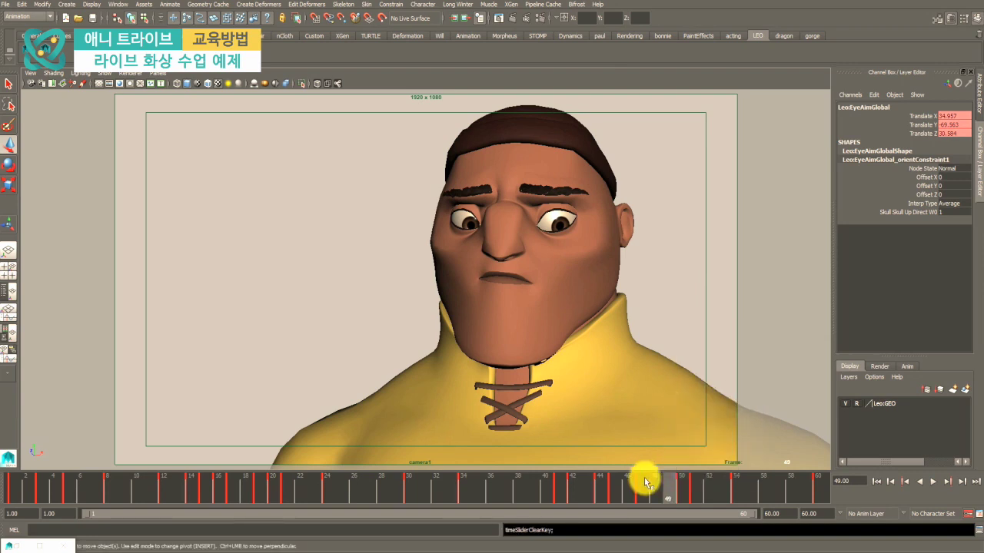
{"action": "left_click", "coordinate": [651, 487]}
{"action": "key", "text": "s"}
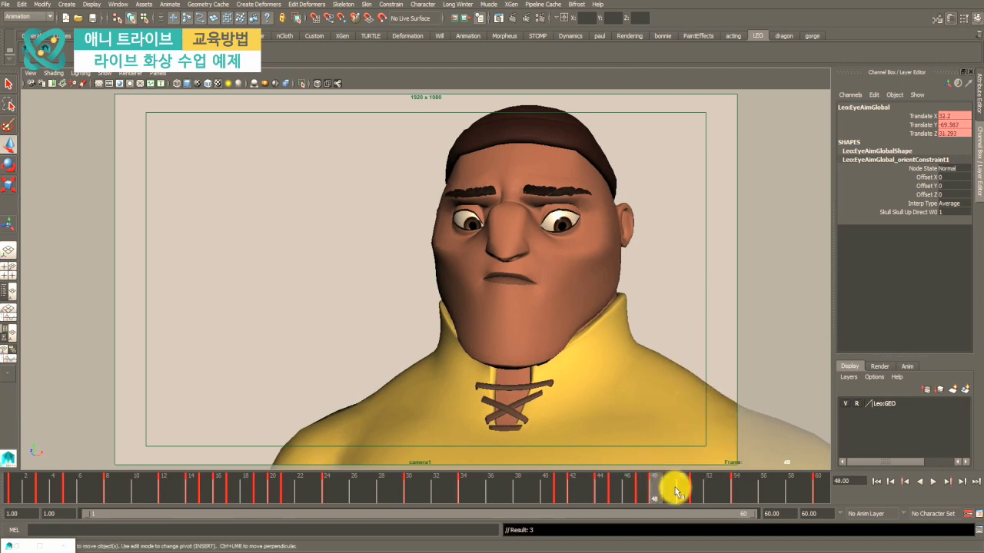
- Delete the eye aim keys at frames 50 and 48
{"action": "left_click", "coordinate": [681, 488]}
{"action": "right_click", "coordinate": [681, 487]}
{"action": "mouse_move", "coordinate": [691, 439]}
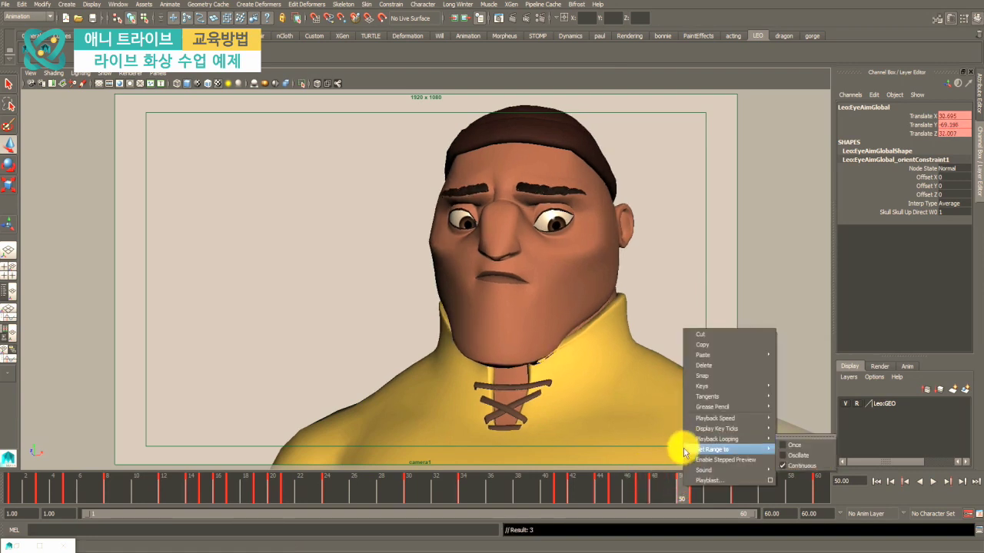
{"action": "left_click", "coordinate": [710, 366]}
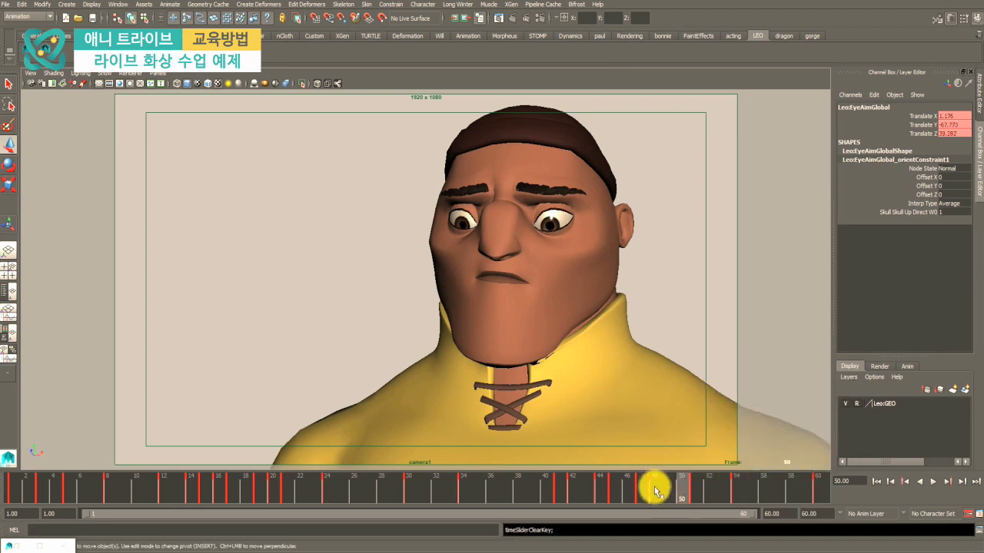
{"action": "left_click", "coordinate": [653, 488]}
{"action": "right_click", "coordinate": [654, 487]}
{"action": "left_click", "coordinate": [675, 366]}
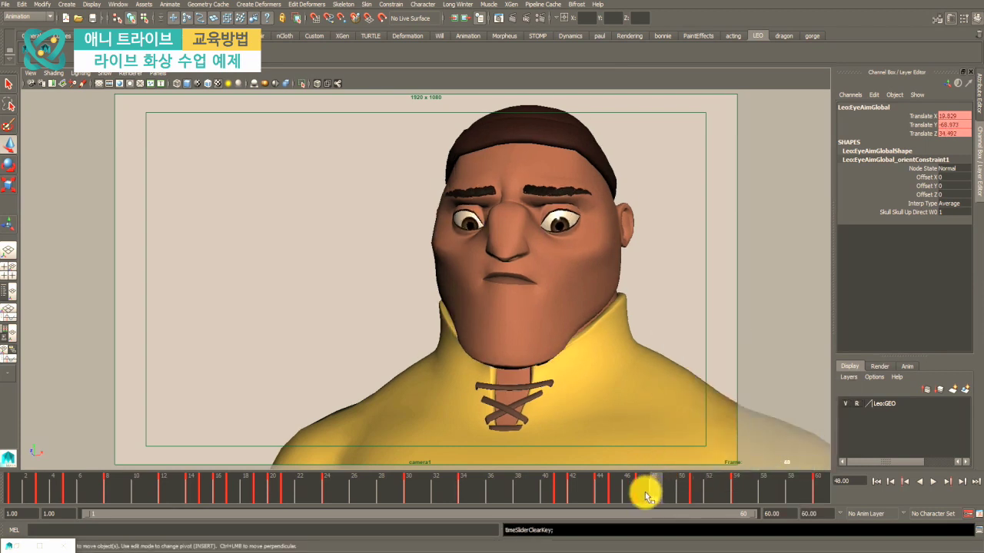
- Carry the eye aim pose from frame 48 to frame 49, key it there, and delete the key at frame 50
{"action": "mouse_move", "coordinate": [644, 495]}
{"action": "left_mouse_down"}
{"action": "mouse_move", "coordinate": [708, 501]}
{"action": "mouse_move", "coordinate": [578, 492]}
{"action": "mouse_move", "coordinate": [737, 492]}
{"action": "mouse_move", "coordinate": [553, 483]}
{"action": "mouse_move", "coordinate": [694, 481]}
{"action": "mouse_move", "coordinate": [645, 488]}
{"action": "mouse_move", "coordinate": [672, 484]}
{"action": "left_mouse_up"}
{"action": "key", "text": "s"}
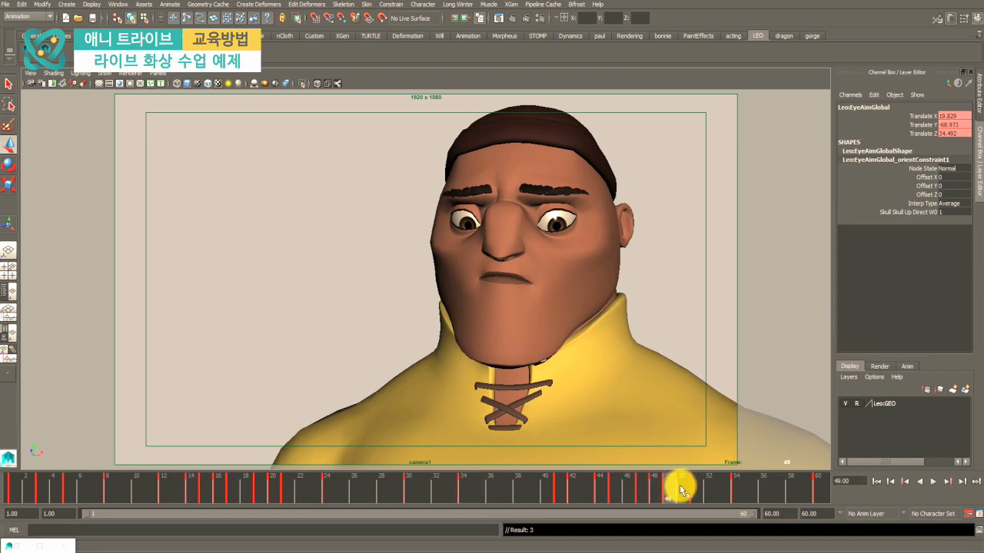
{"action": "left_click", "coordinate": [682, 489]}
{"action": "right_click", "coordinate": [681, 489]}
{"action": "left_click", "coordinate": [696, 362]}
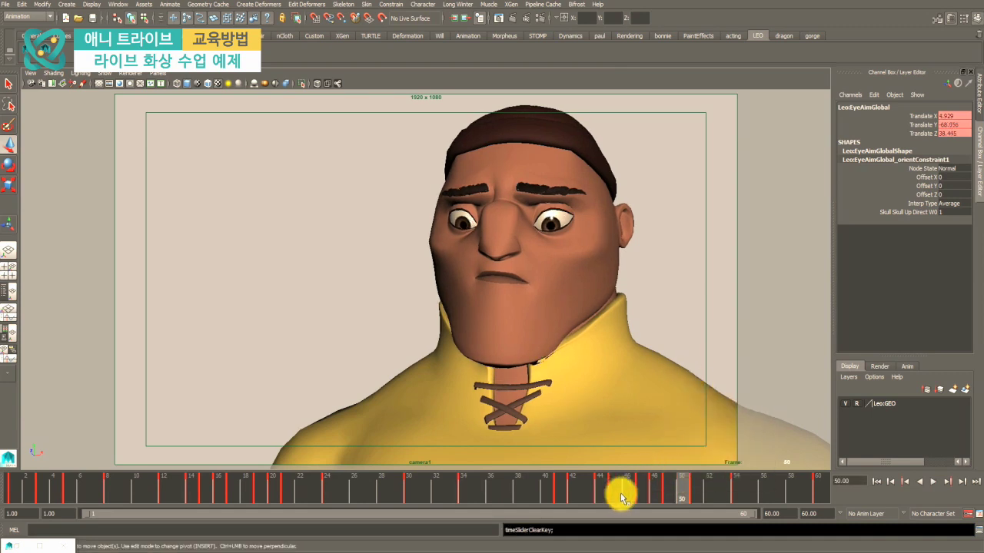
- Playblast the full frame range to leo_test2.avi, overwriting the existing file, and run the playblast again after viewing it
{"action": "mouse_move", "coordinate": [620, 492]}
{"action": "left_mouse_down"}
{"action": "mouse_move", "coordinate": [717, 488]}
{"action": "mouse_move", "coordinate": [656, 489]}
{"action": "mouse_move", "coordinate": [736, 498]}
{"action": "mouse_move", "coordinate": [725, 495]}
{"action": "left_mouse_up"}
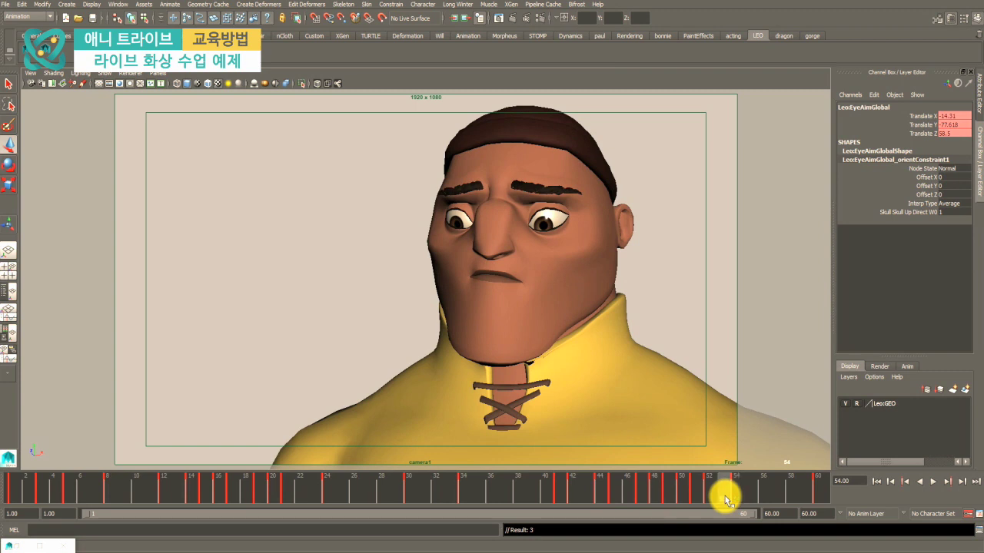
{"action": "double_click", "coordinate": [725, 495]}
{"action": "right_click", "coordinate": [724, 495]}
{"action": "left_click", "coordinate": [738, 489]}
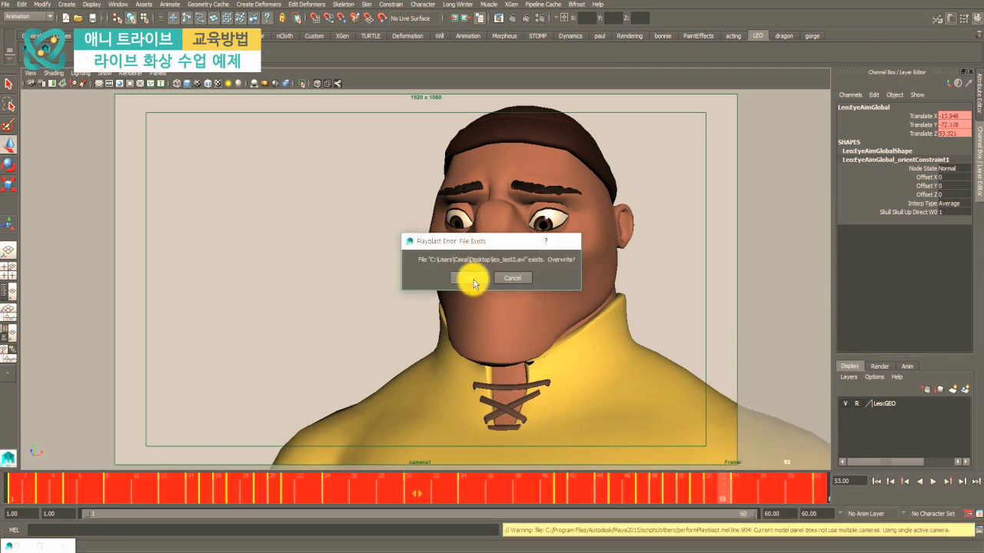
{"action": "left_click", "coordinate": [472, 281]}
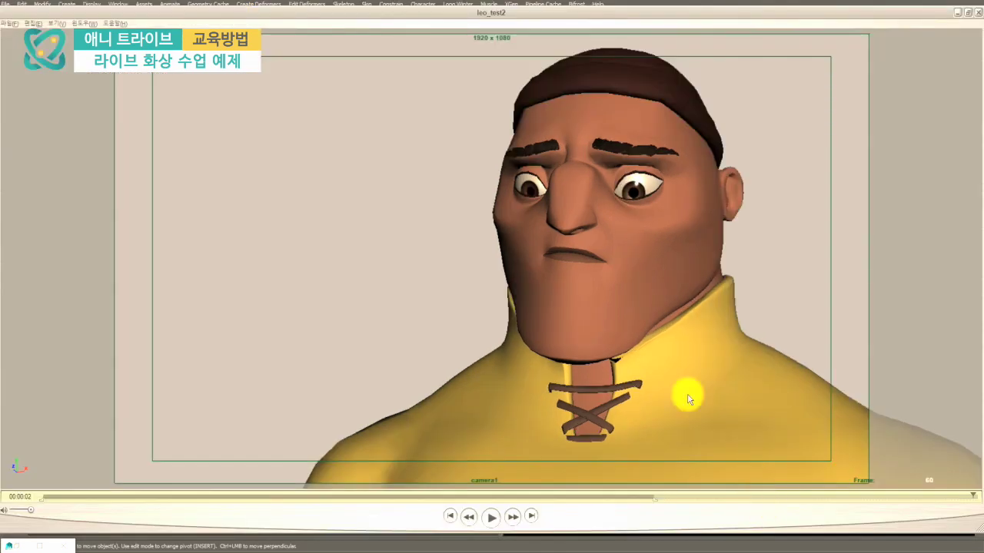
{"action": "left_click", "coordinate": [976, 13]}
{"action": "right_click", "coordinate": [564, 482]}
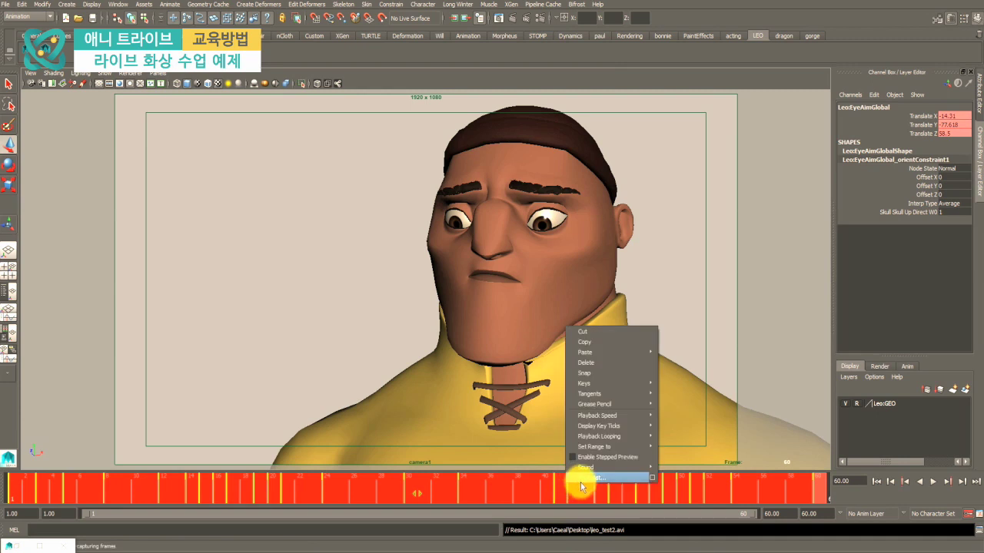
{"action": "left_click", "coordinate": [638, 470]}
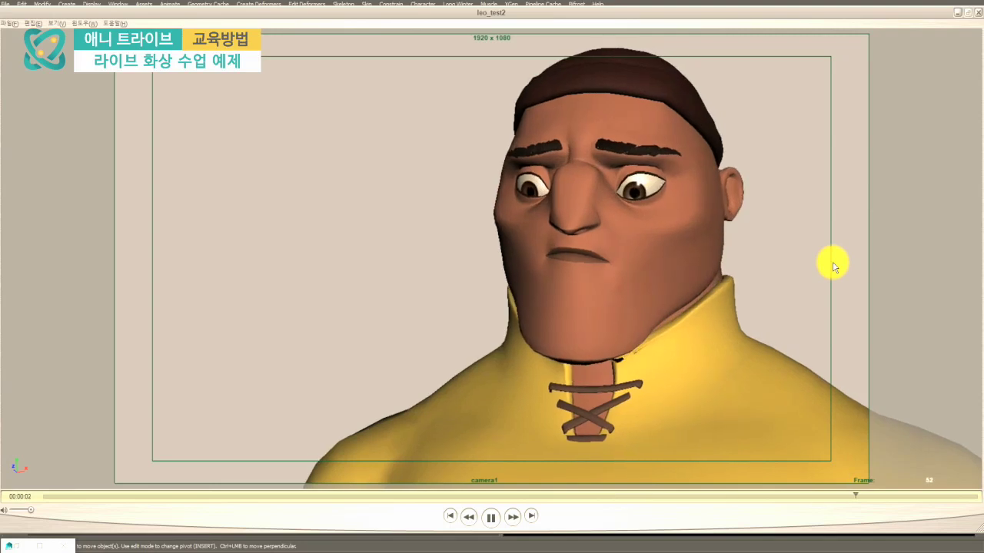
- Examine the eye movement in the playblast by replaying and scrubbing around frames 31 to 52, and close the playblast
{"action": "key", "text": "space"}
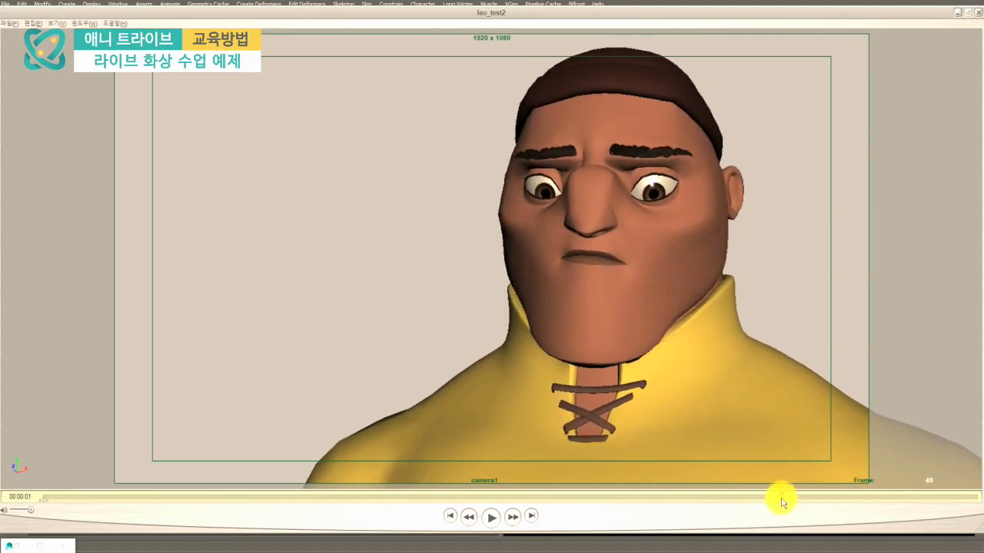
{"action": "left_click_drag", "start_coordinate": [880, 498], "coordinate": [518, 503]}
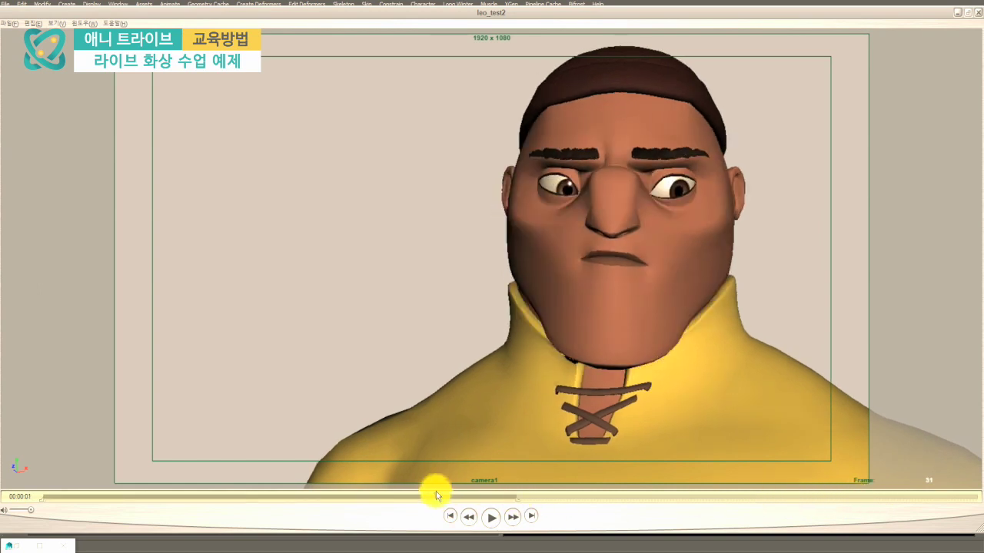
{"action": "left_click", "coordinate": [294, 498]}
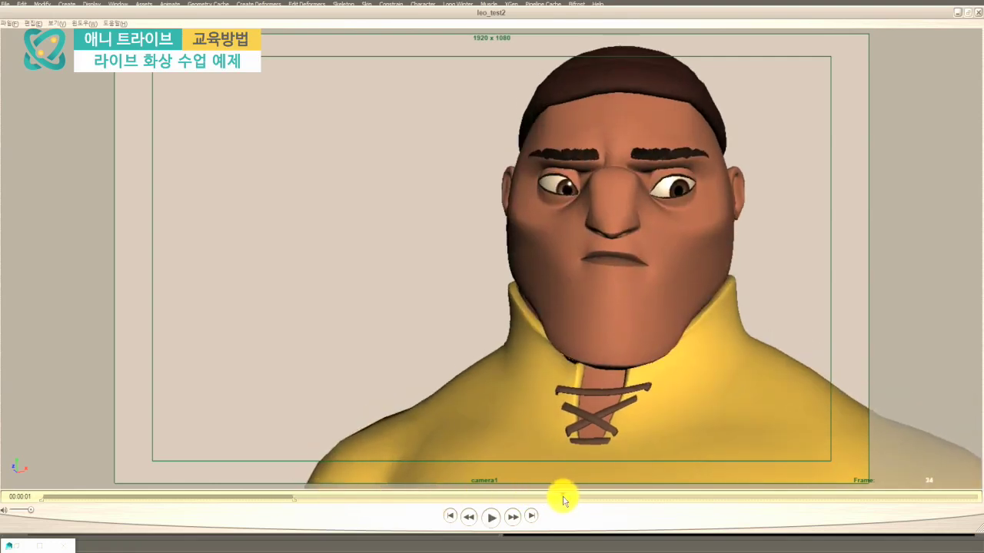
{"action": "key", "text": "space"}
{"action": "key", "text": "space"}
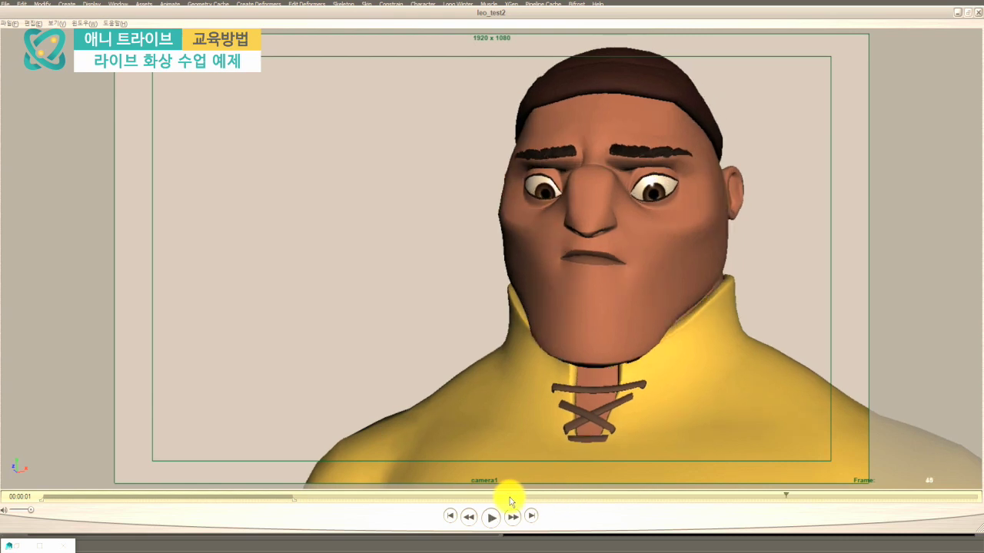
{"action": "key", "text": "space"}
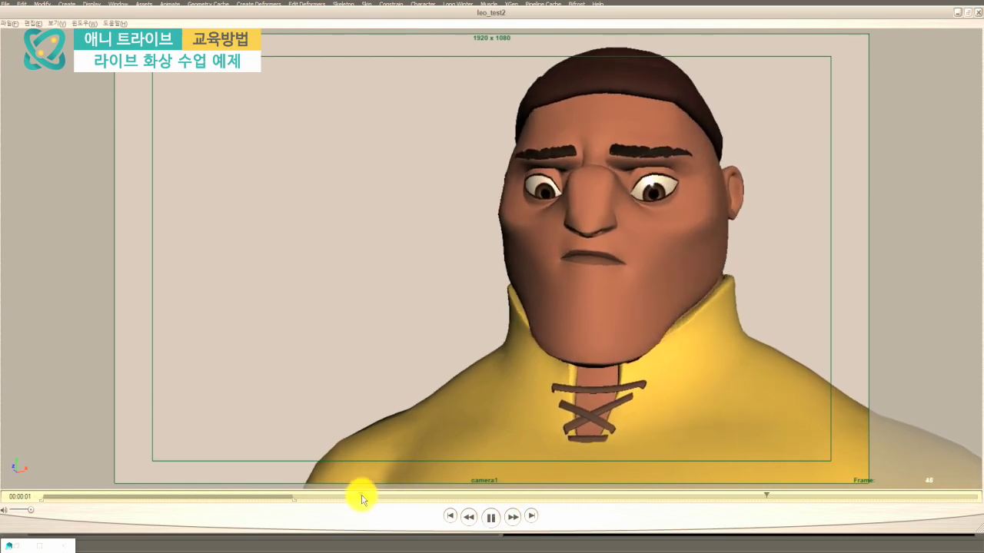
{"action": "key", "text": "space"}
{"action": "left_click", "coordinate": [517, 496]}
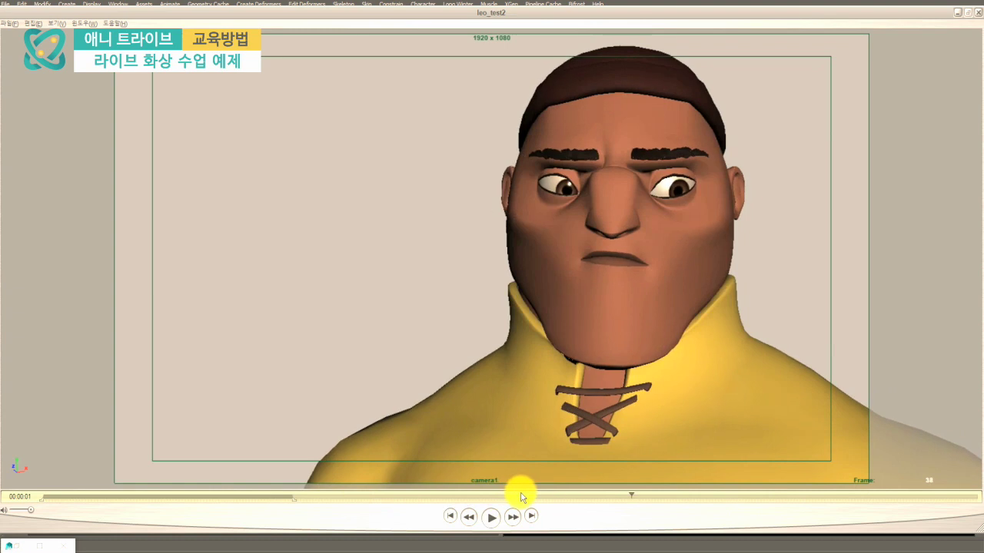
{"action": "left_click", "coordinate": [764, 2]}
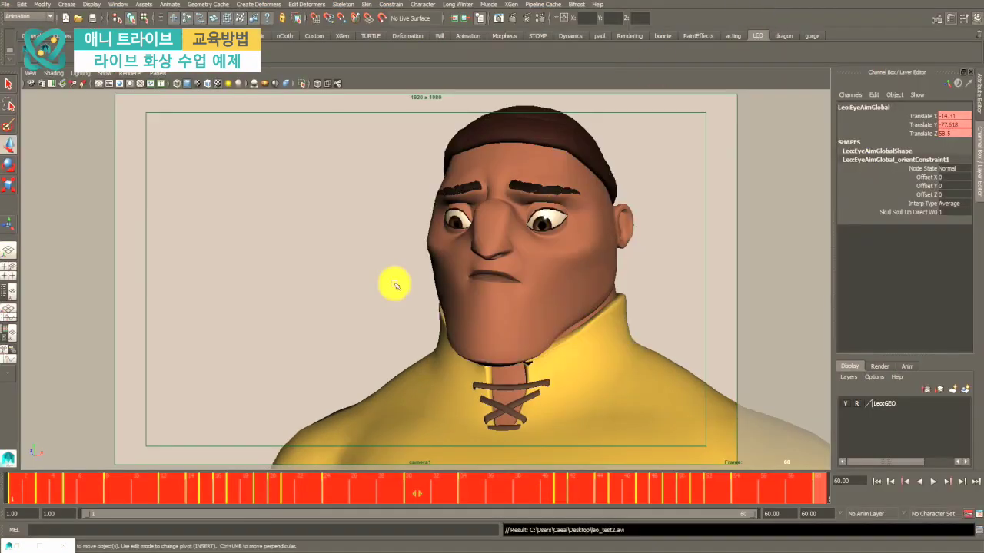
- Lower the eye aim control at frame 35 to about Translate X 48.777, Y -66.452 and Z 32.604, and play back the gaze
{"action": "left_click", "coordinate": [490, 490]}
{"action": "left_click", "coordinate": [545, 488]}
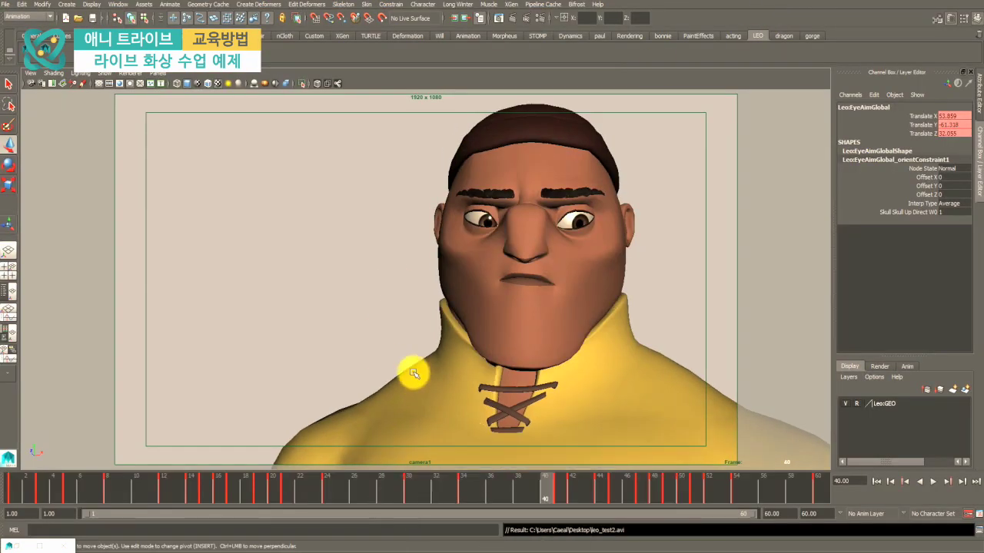
{"action": "left_click", "coordinate": [477, 487]}
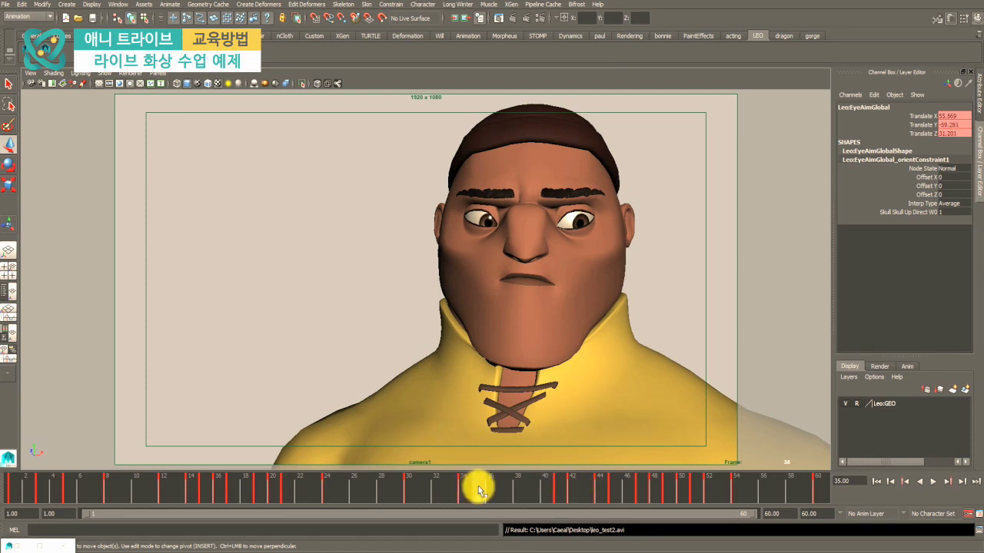
{"action": "key", "text": "space"}
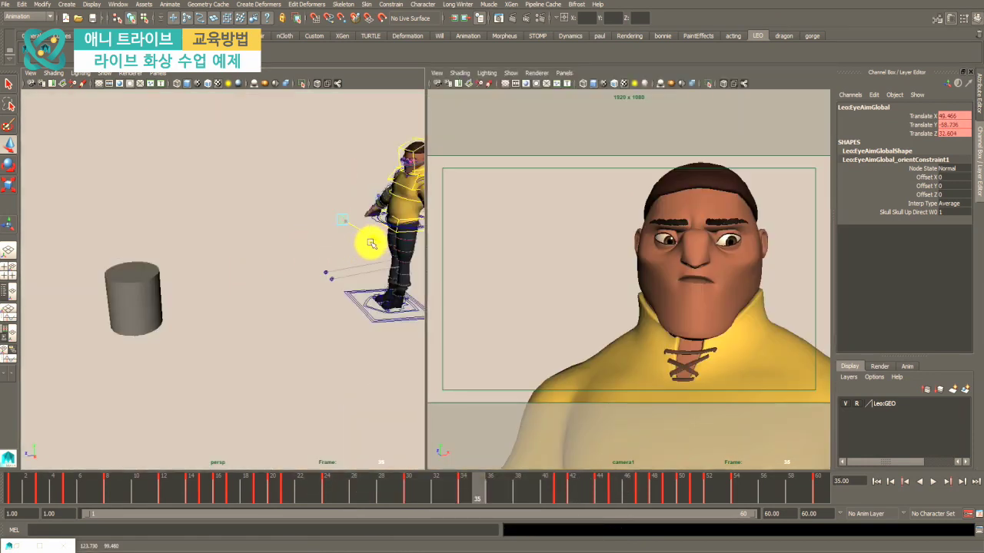
{"action": "key", "text": "w"}
{"action": "left_click_drag", "start_coordinate": [358, 220], "coordinate": [346, 165]}
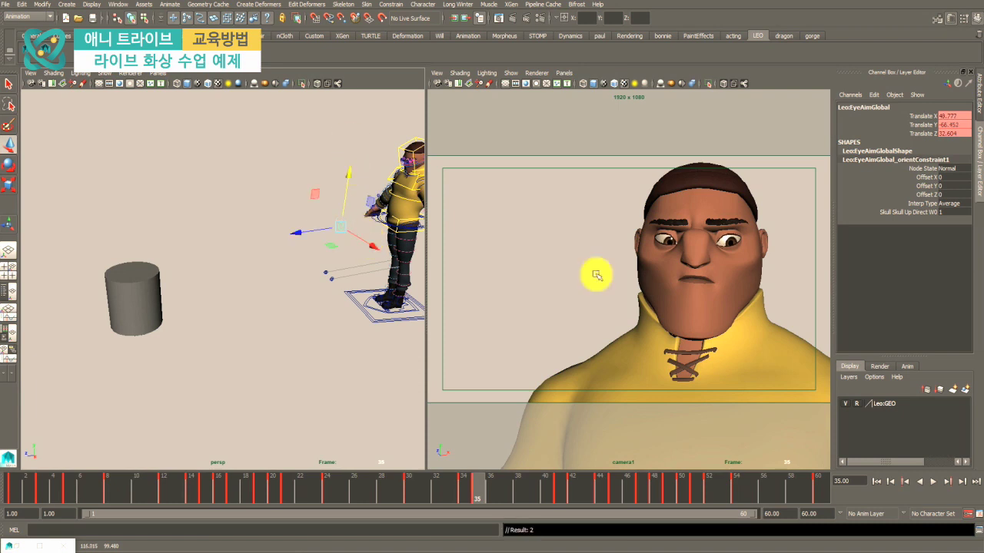
{"action": "key", "text": "space"}
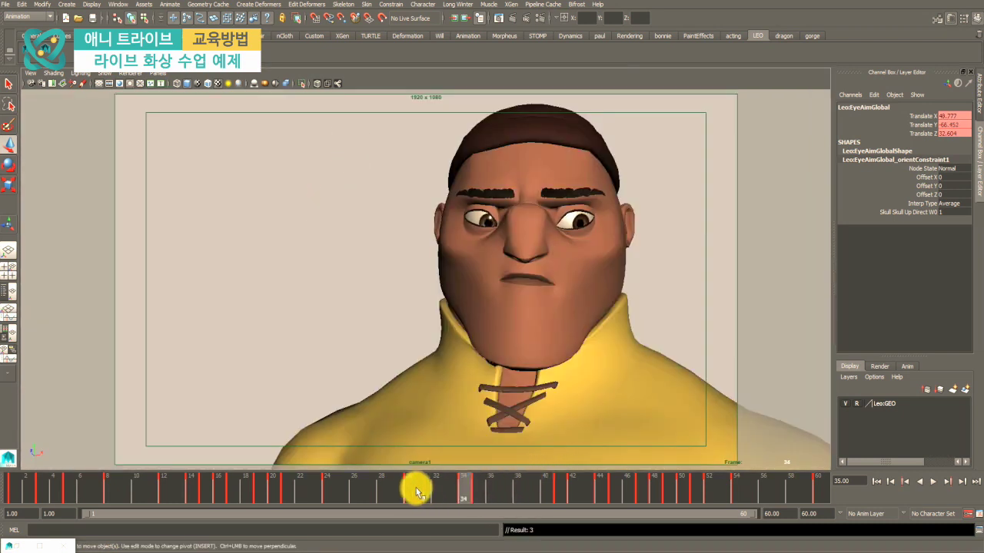
{"action": "key", "text": "alt+v"}
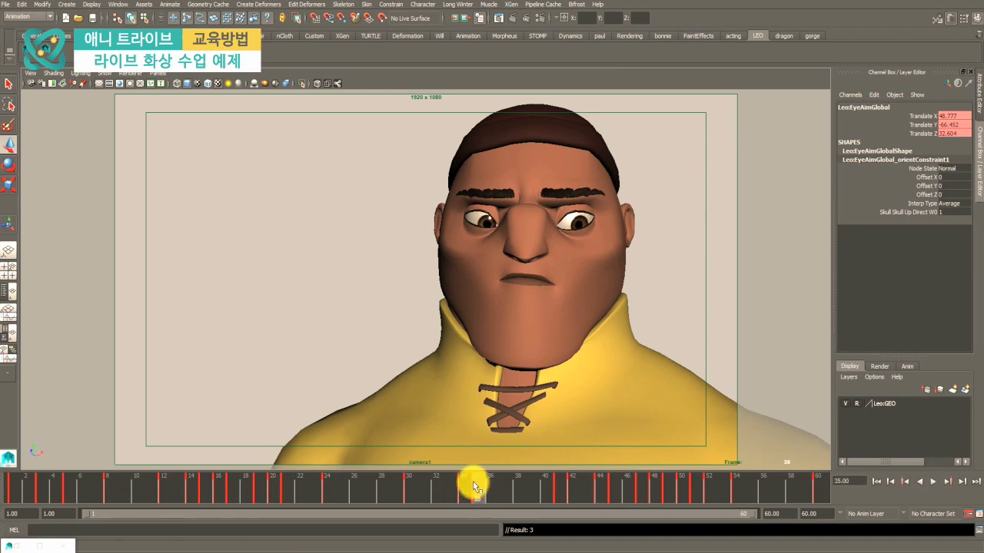
- Delete the eye aim key at frame 36, set a key at frame 41, and play back the motion
{"action": "mouse_move", "coordinate": [492, 496]}
{"action": "left_mouse_down"}
{"action": "mouse_move", "coordinate": [456, 490]}
{"action": "mouse_move", "coordinate": [479, 489]}
{"action": "left_mouse_up"}
{"action": "right_click", "coordinate": [491, 490]}
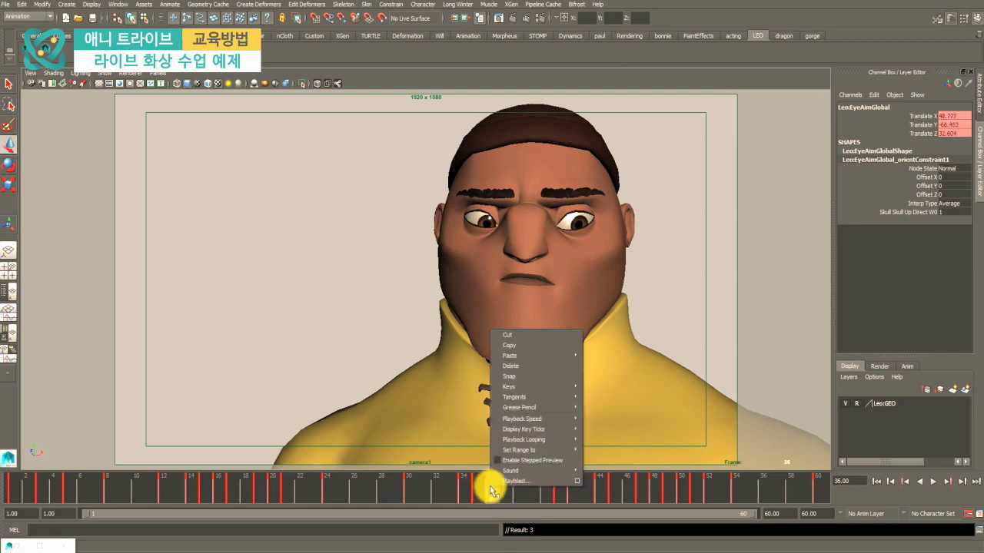
{"action": "left_click", "coordinate": [530, 370]}
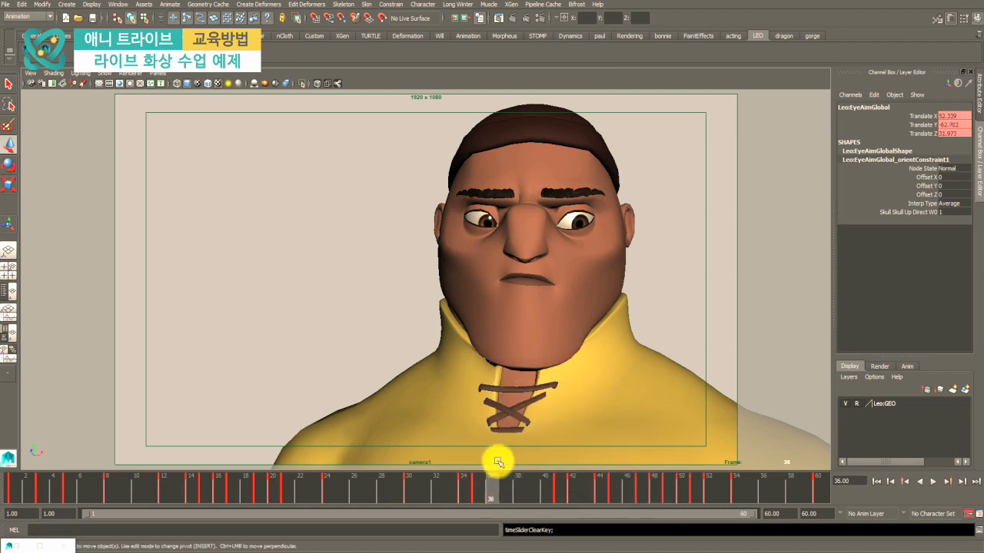
{"action": "left_click", "coordinate": [552, 488]}
{"action": "key", "text": "s"}
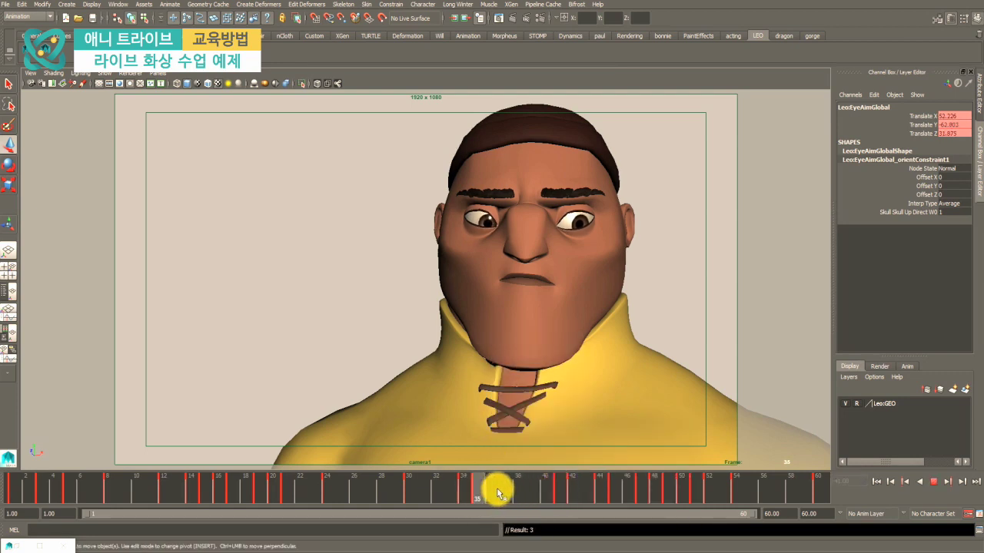
{"action": "key", "text": "alt+v"}
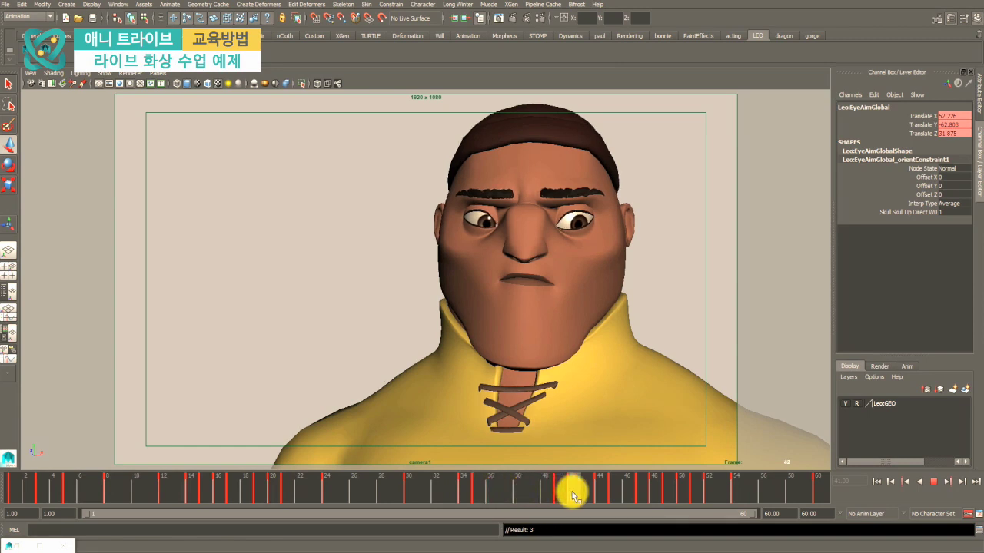
{"action": "key", "text": "alt+v"}
- Reposition the eye aim control at frame 42 to about Translate X 54.927 and Y -66.458, and play back the change
{"action": "key", "text": "space"}
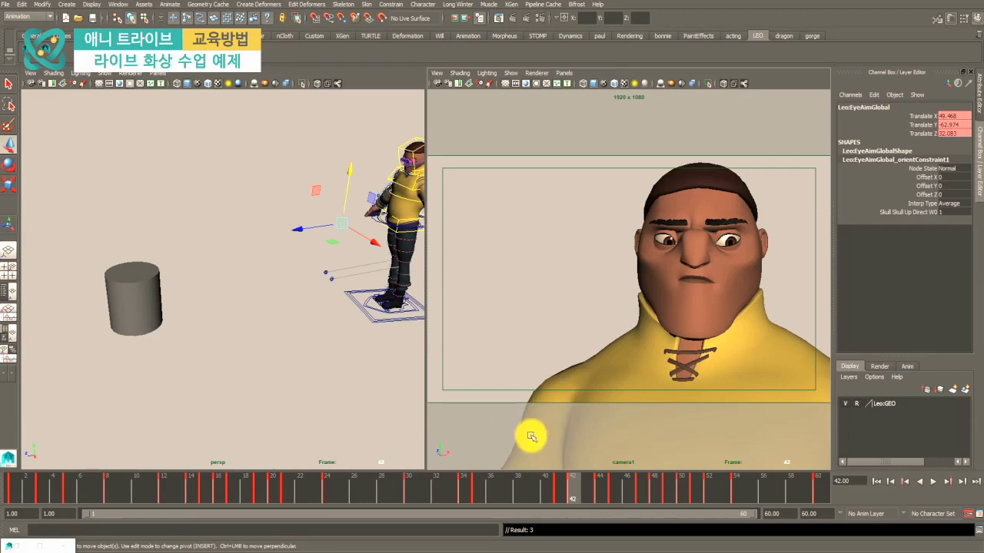
{"action": "left_click_drag", "start_coordinate": [561, 491], "coordinate": [569, 494]}
{"action": "left_click_drag", "start_coordinate": [374, 242], "coordinate": [380, 246]}
{"action": "key", "text": "ctrl+z"}
{"action": "left_click", "coordinate": [355, 167]}
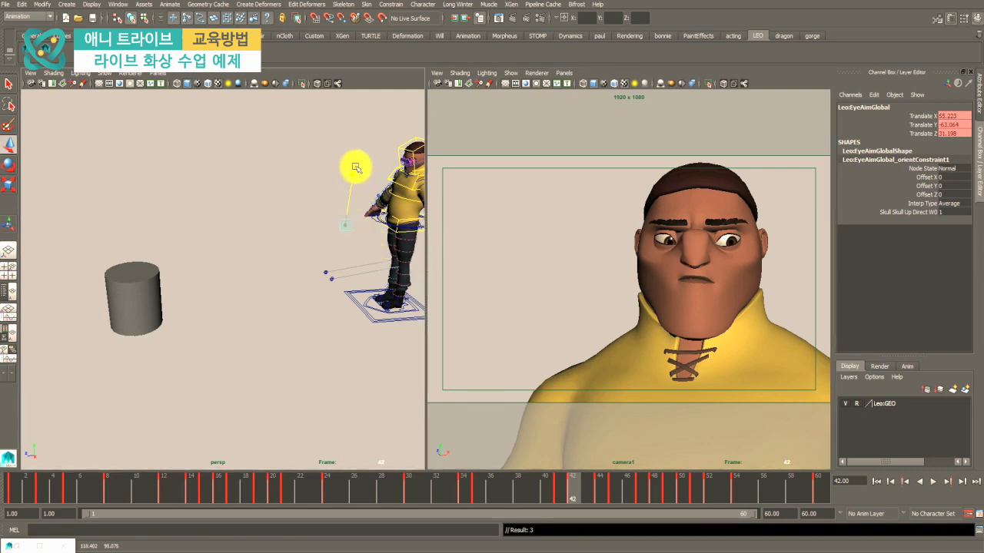
{"action": "left_click_drag", "start_coordinate": [356, 169], "coordinate": [356, 172]}
{"action": "key", "text": "space"}
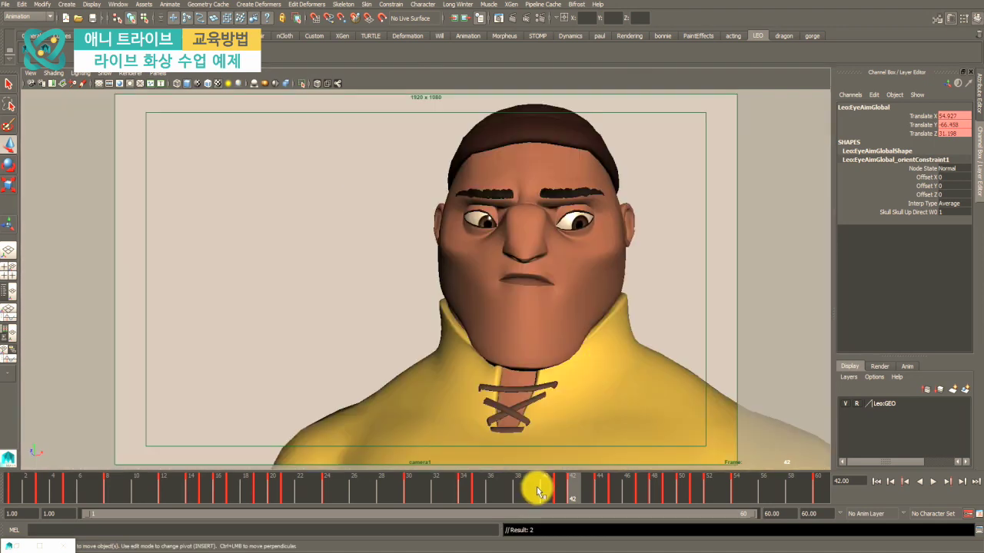
{"action": "key", "text": "alt+v"}
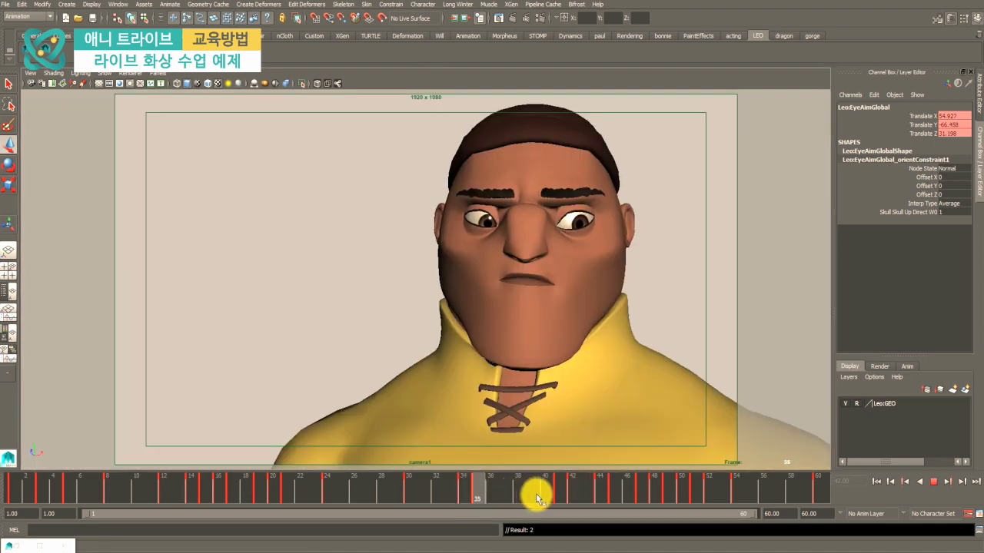
{"action": "key", "text": "alt+v"}
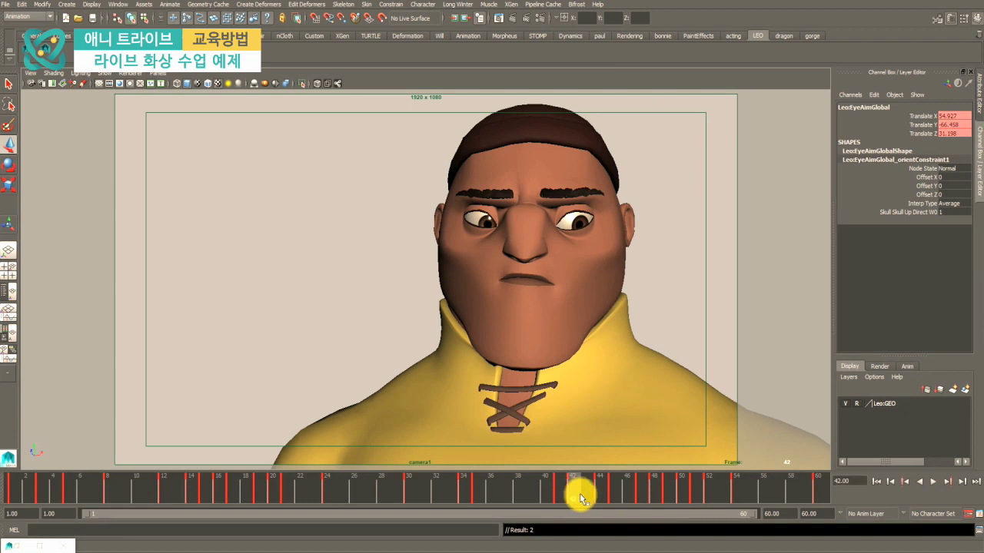
- Carry the eye aim pose from frame 42 to frame 44, key it there, and delete the key at frame 47
{"action": "key", "text": "alt+v"}
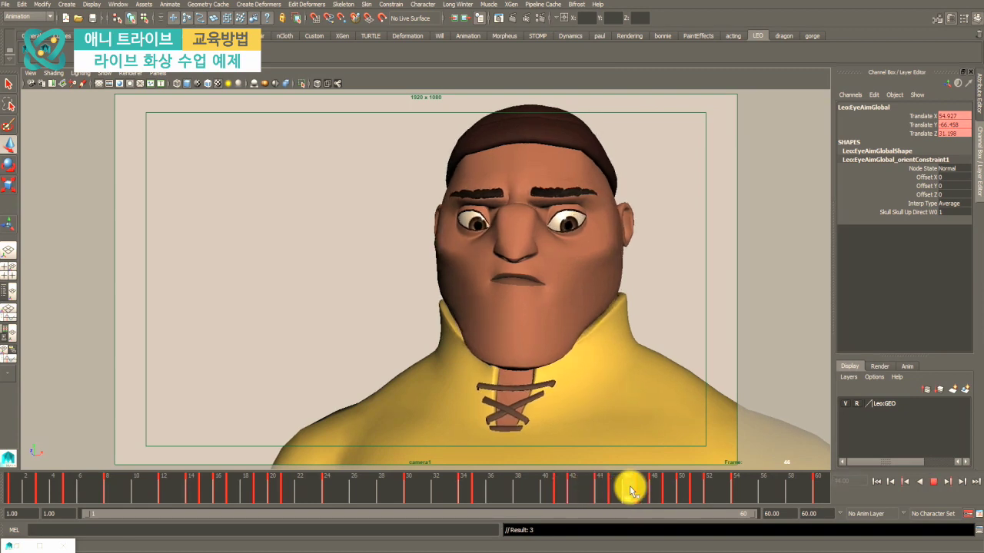
{"action": "key", "text": "alt+v"}
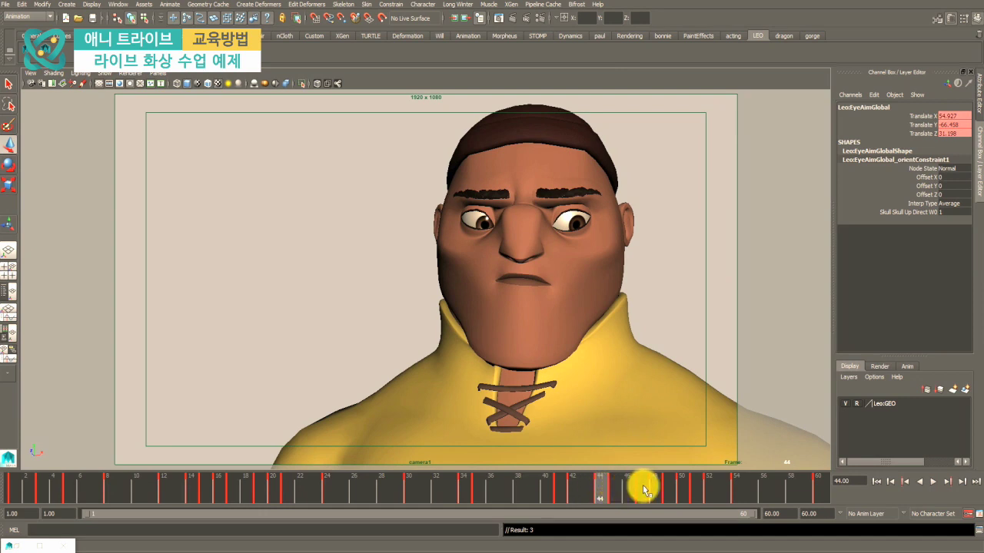
{"action": "left_click", "coordinate": [641, 487]}
{"action": "right_click", "coordinate": [641, 487]}
{"action": "left_click", "coordinate": [662, 376]}
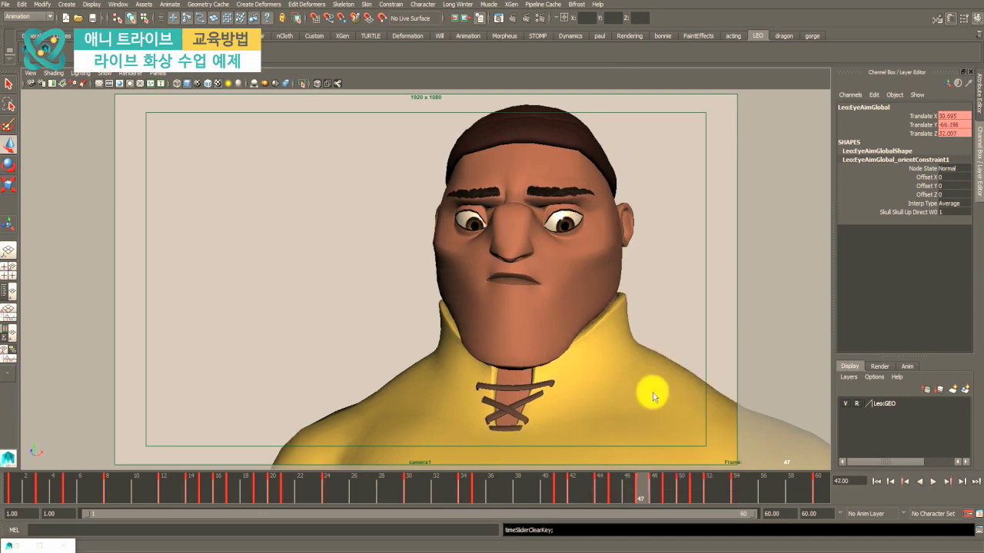
- Shift the block of eye aim keys beginning at frame 44 so that it starts at frame 46
{"action": "mouse_move", "coordinate": [599, 484]}
{"action": "left_mouse_down", "text": "shift"}
{"action": "mouse_move", "coordinate": [621, 494]}
{"action": "mouse_move", "coordinate": [675, 487]}
{"action": "left_mouse_up", "text": "shift"}
{"action": "left_click", "coordinate": [559, 491]}
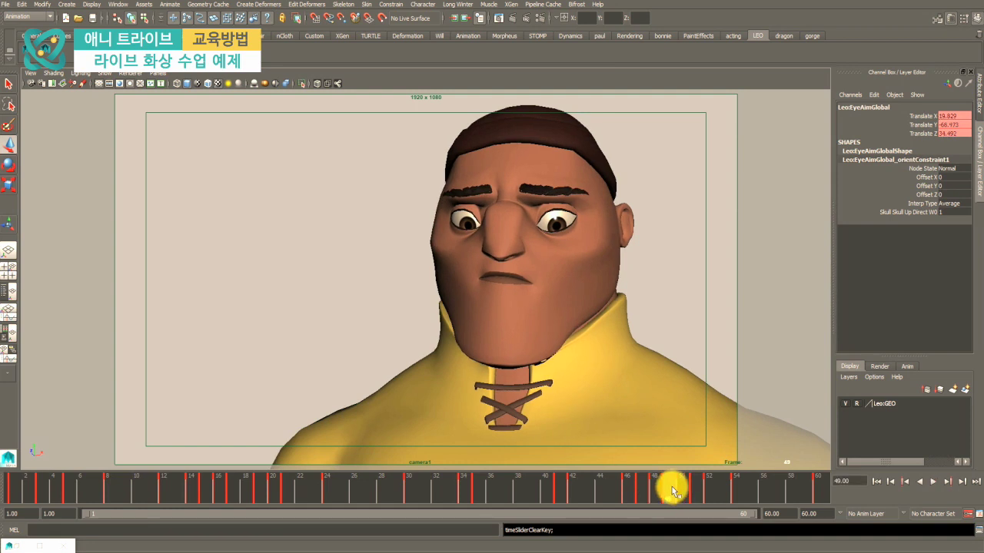
{"action": "mouse_move", "coordinate": [672, 492]}
{"action": "left_mouse_down"}
{"action": "mouse_move", "coordinate": [638, 494]}
{"action": "mouse_move", "coordinate": [683, 496]}
{"action": "left_mouse_up"}
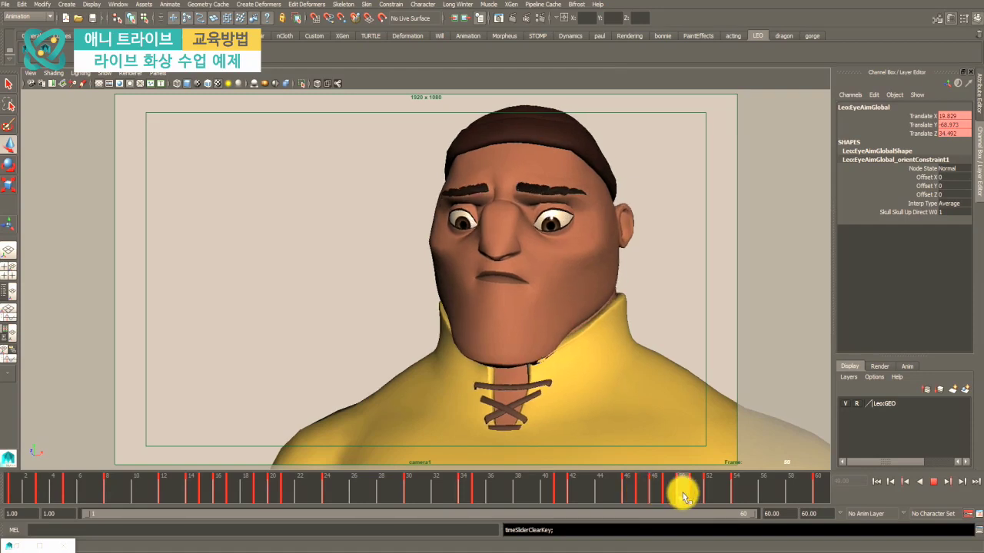
- Delete the eye aim key at frame 50, move the following key back to frame 50, and play back the motion
{"action": "right_click", "coordinate": [683, 495]}
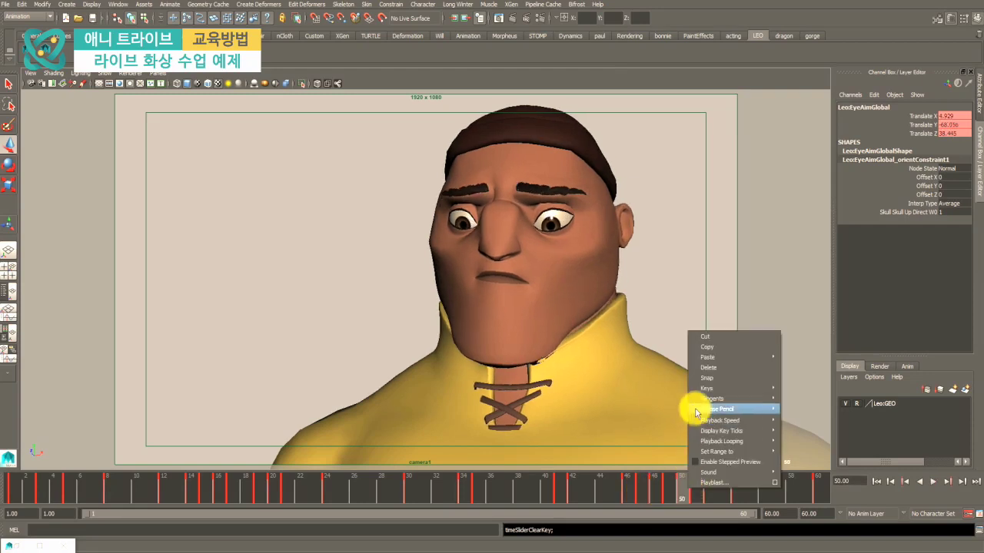
{"action": "left_click", "coordinate": [701, 366]}
{"action": "left_click", "coordinate": [691, 489]}
{"action": "right_click", "coordinate": [692, 488]}
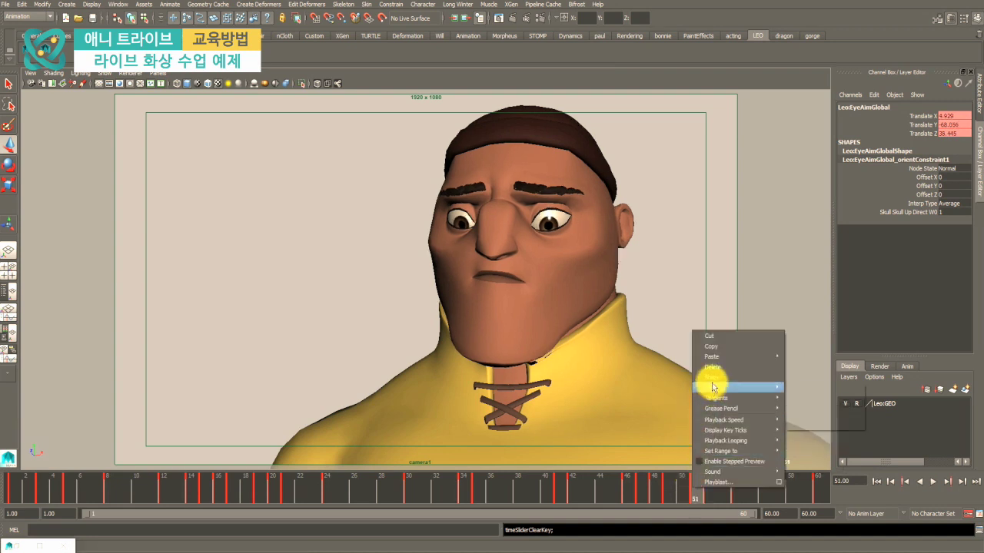
{"action": "left_click", "coordinate": [708, 384]}
{"action": "left_click", "coordinate": [686, 492], "text": "shift"}
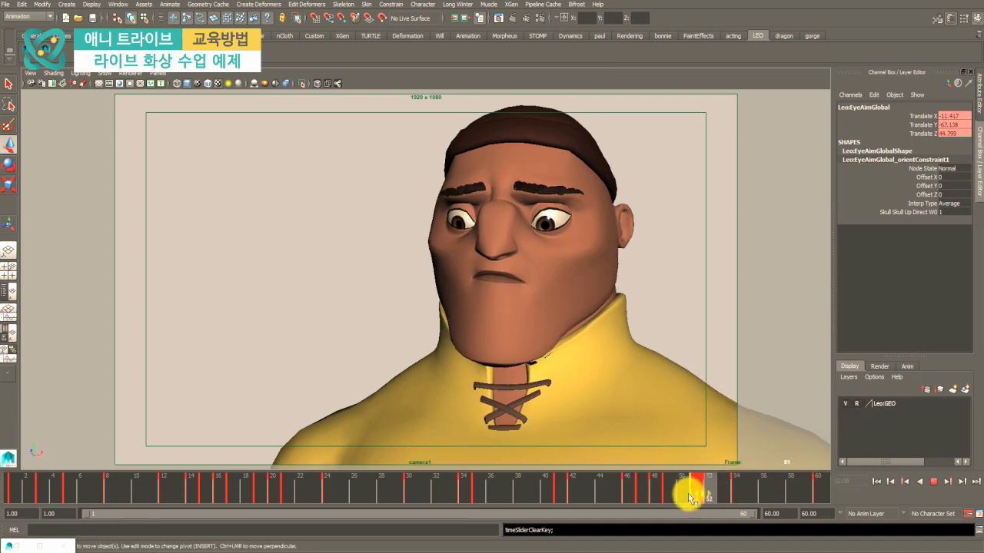
{"action": "key", "text": "alt+v"}
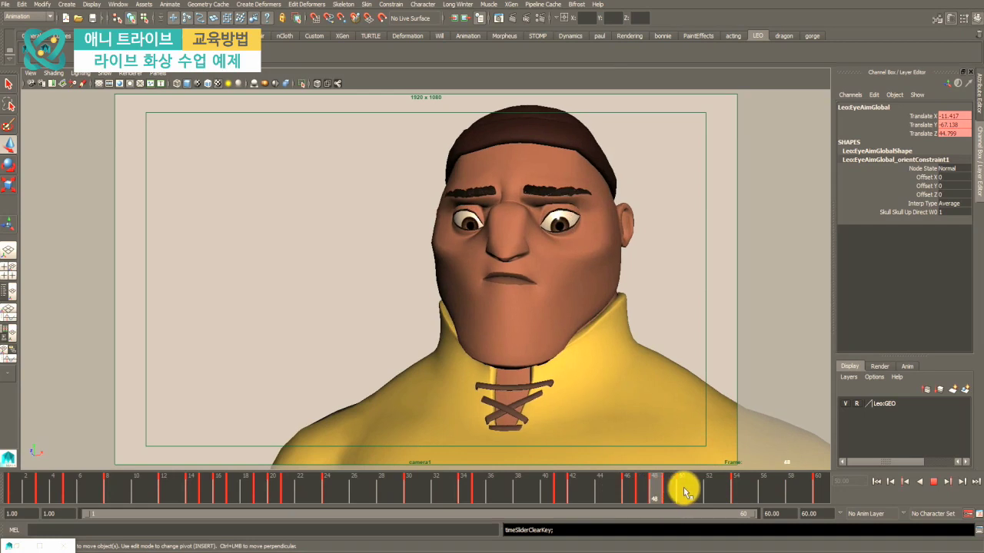
{"action": "mouse_move", "coordinate": [707, 487]}
{"action": "left_mouse_down"}
{"action": "mouse_move", "coordinate": [736, 487]}
{"action": "mouse_move", "coordinate": [568, 487]}
{"action": "mouse_move", "coordinate": [696, 486]}
{"action": "left_mouse_up"}
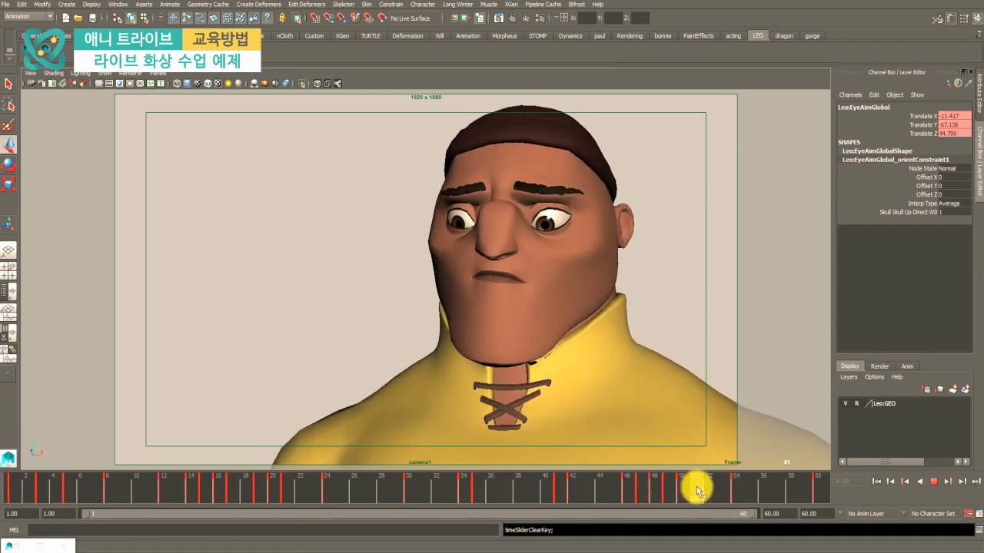
- Playblast the whole frame range, review the eye motion around frames 37 to 44, and close the viewer
{"action": "double_click", "coordinate": [697, 486]}
{"action": "right_click", "coordinate": [698, 489]}
{"action": "left_click", "coordinate": [711, 482]}
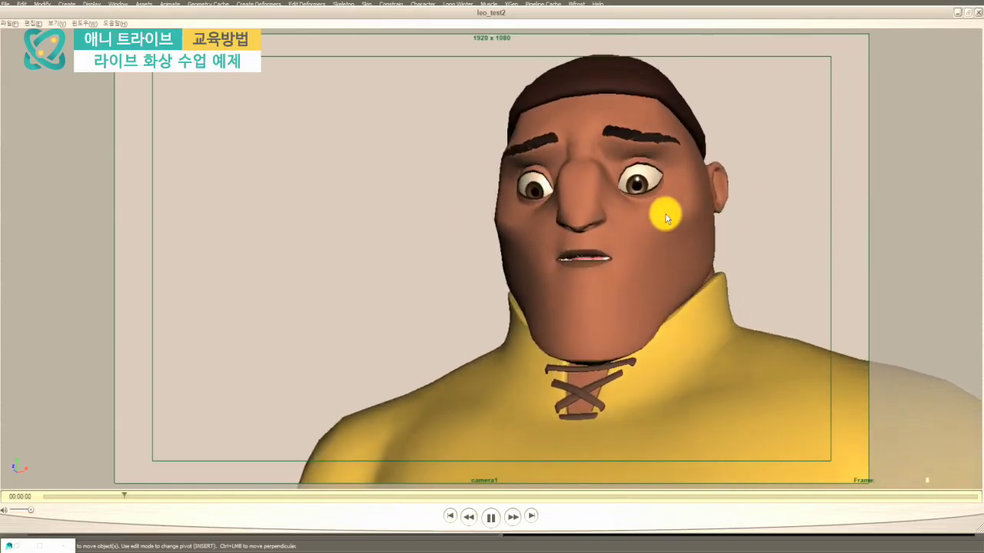
{"action": "key", "text": "space"}
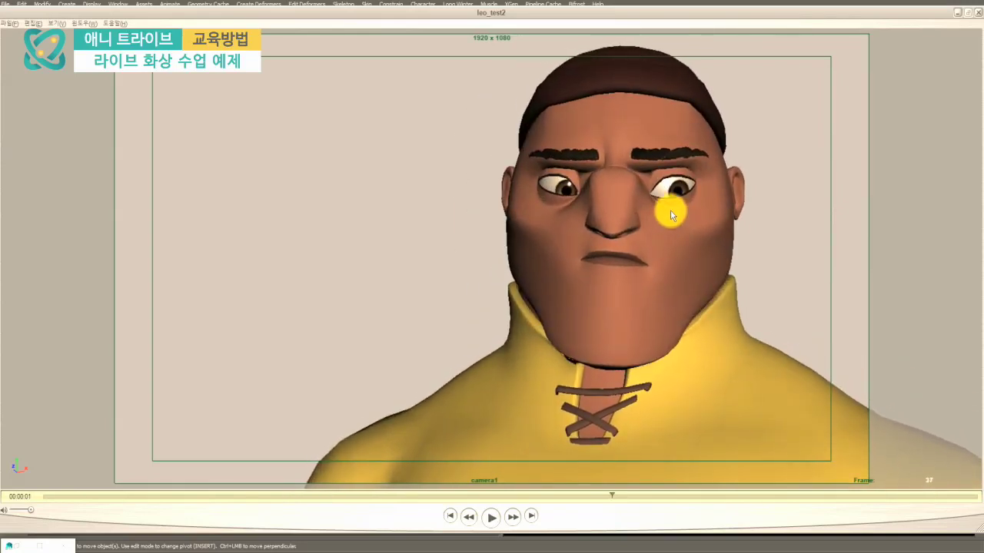
{"action": "left_click_drag", "start_coordinate": [619, 495], "coordinate": [723, 500]}
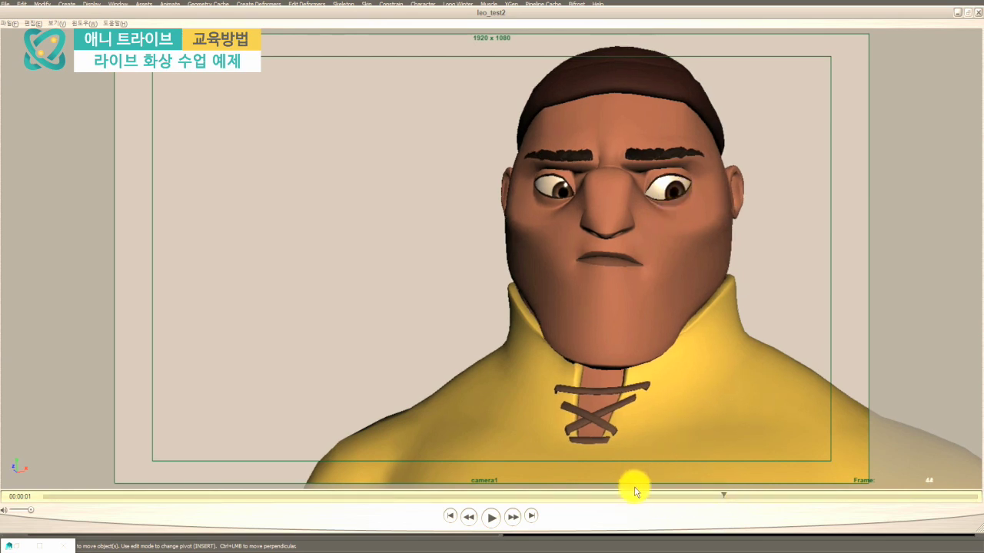
{"action": "left_click_drag", "start_coordinate": [634, 497], "coordinate": [701, 496]}
{"action": "key", "text": "alt+F4"}
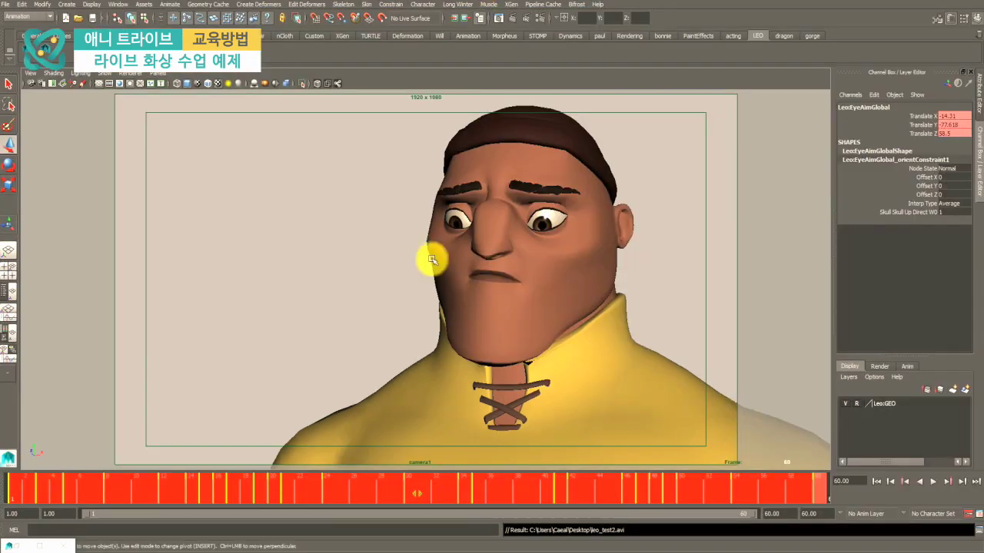
- Carry frame 41's eye aim pose to frame 42, adjust it to about X 42.694, Y -61.933, Z 34.032, and key it at frame 46 too
{"action": "left_click", "coordinate": [578, 493]}
{"action": "left_click", "coordinate": [572, 485]}
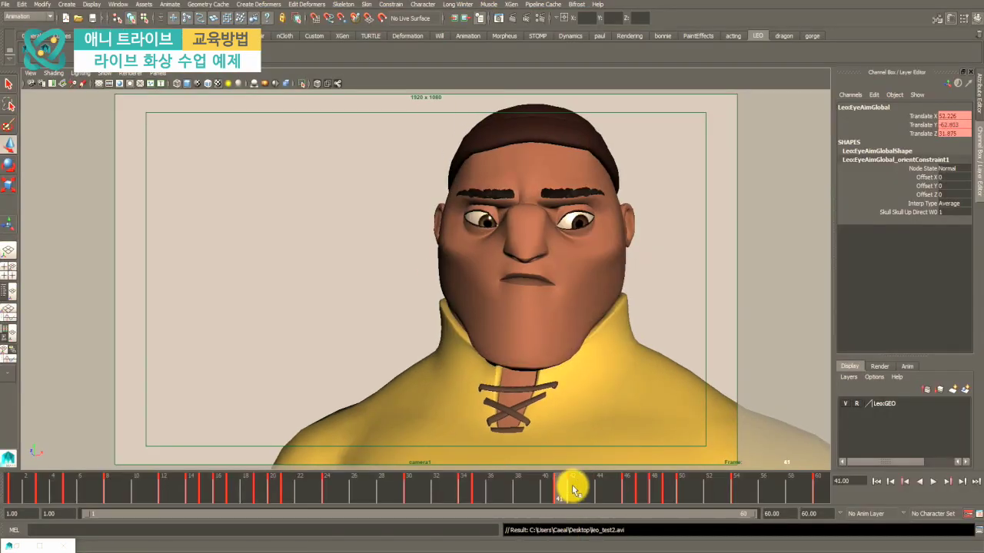
{"action": "key", "text": "space"}
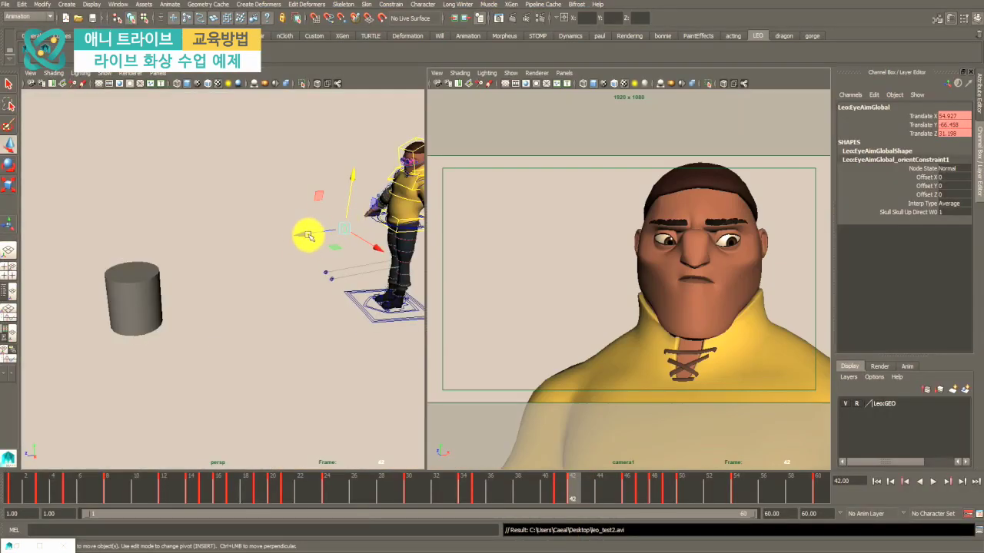
{"action": "key", "text": "space"}
{"action": "left_click", "coordinate": [558, 486]}
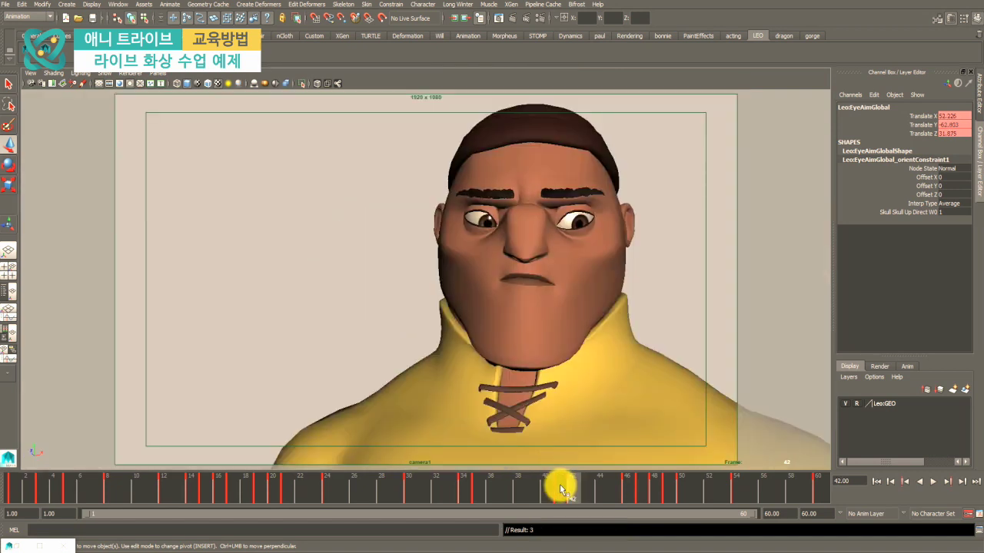
{"action": "left_click", "coordinate": [571, 485]}
{"action": "key", "text": "space"}
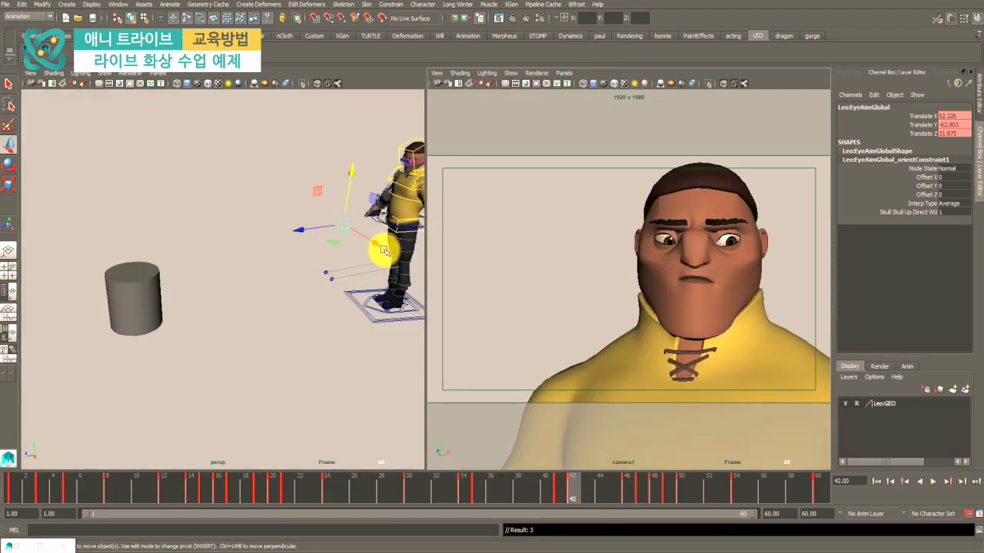
{"action": "left_click", "coordinate": [337, 222]}
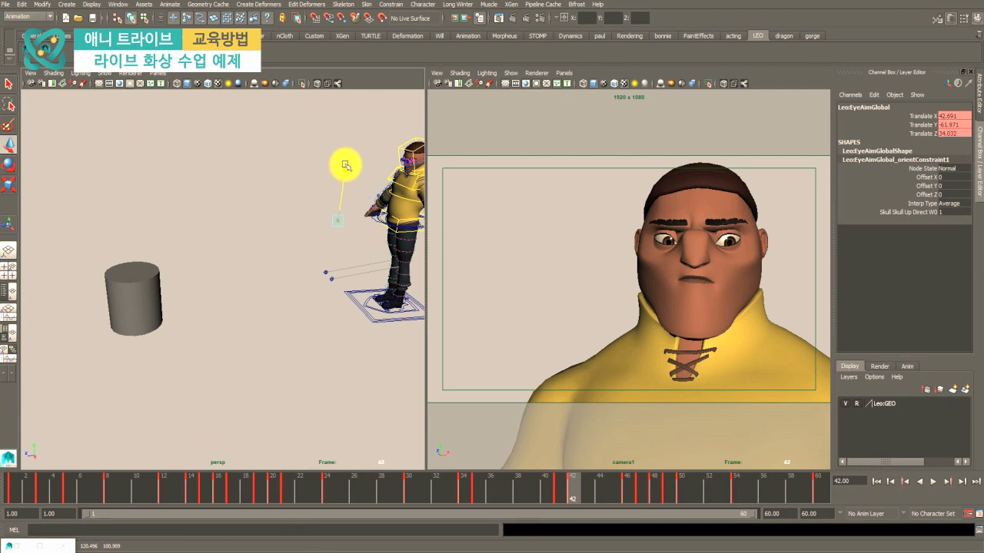
{"action": "key", "text": "space"}
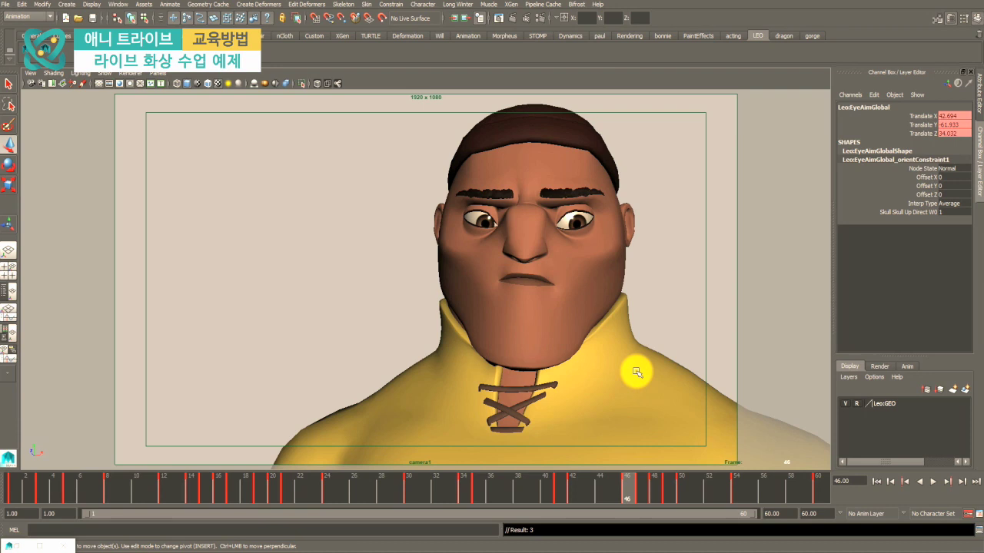
- Scrub through frames 39 to 47 and playblast the whole range, overwriting leo_test2.avi
{"action": "left_click", "coordinate": [530, 492]}
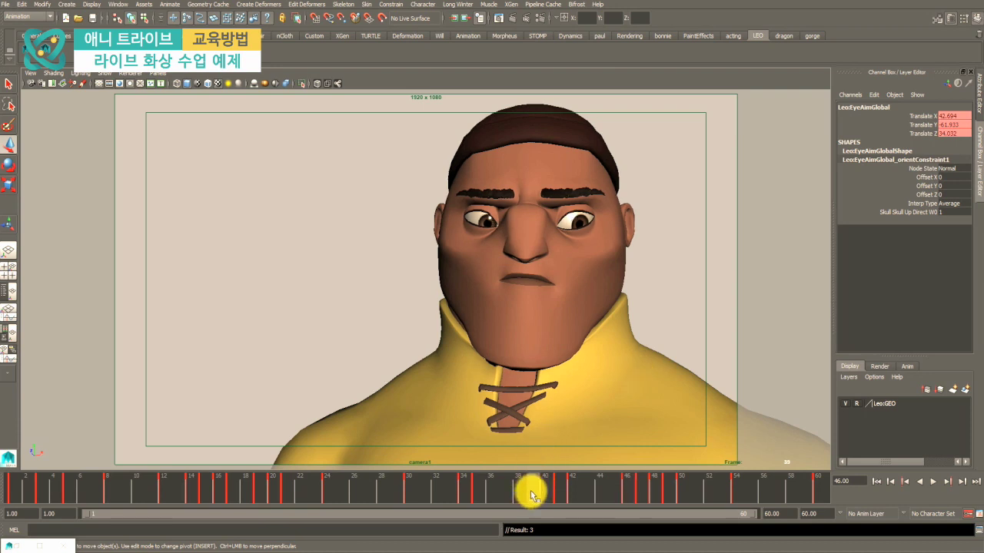
{"action": "left_click_drag", "start_coordinate": [582, 497], "coordinate": [637, 501]}
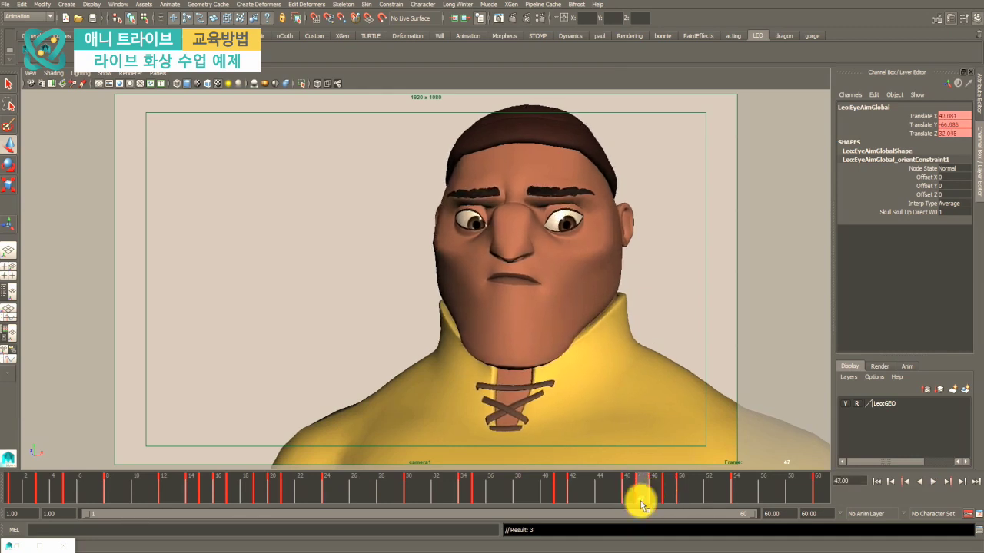
{"action": "double_click", "coordinate": [644, 489]}
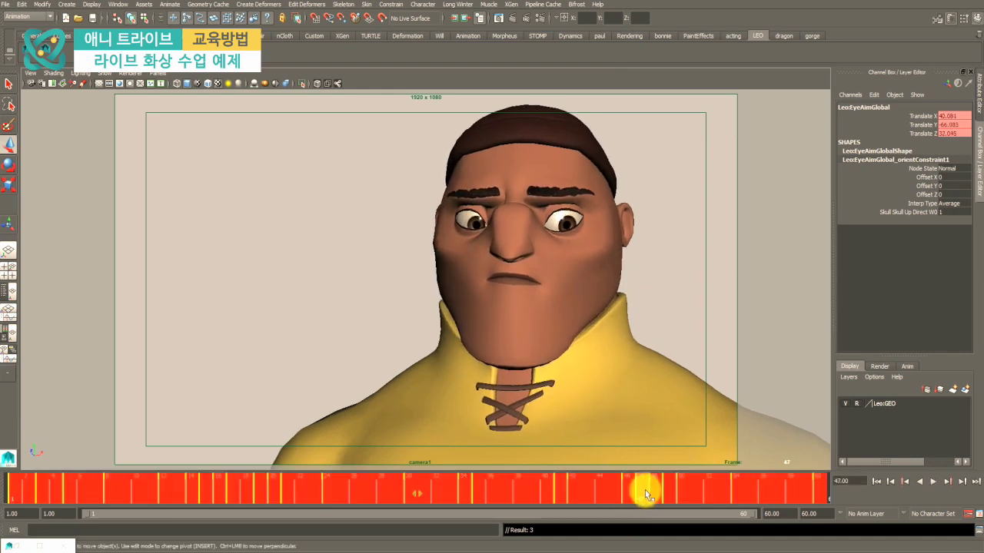
{"action": "right_click", "coordinate": [645, 489]}
{"action": "left_click", "coordinate": [669, 347]}
{"action": "left_click", "coordinate": [474, 279]}
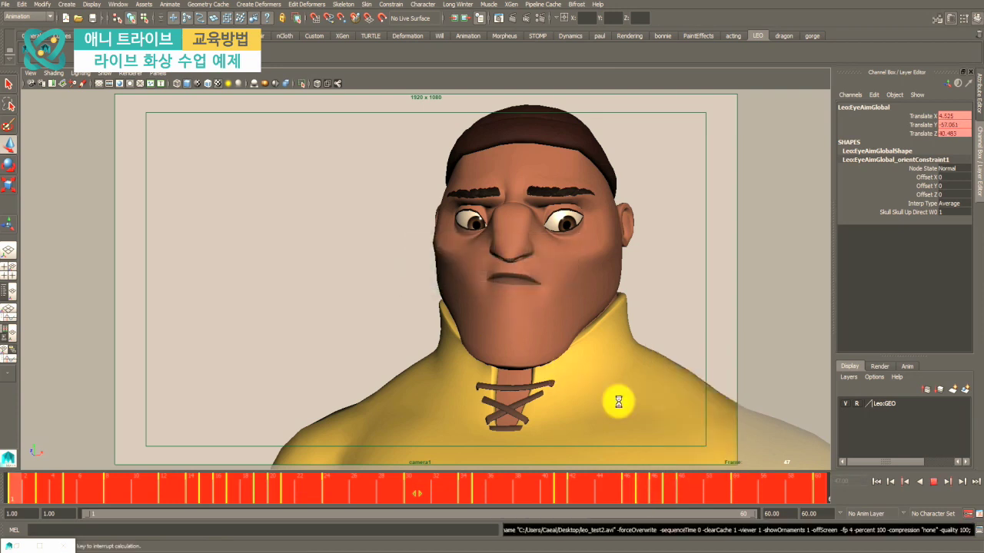
- Close the old leo_test2 viewer, watch the new playblast, pause it at frame 44, and minimize it
{"action": "mouse_move", "coordinate": [499, 547]}
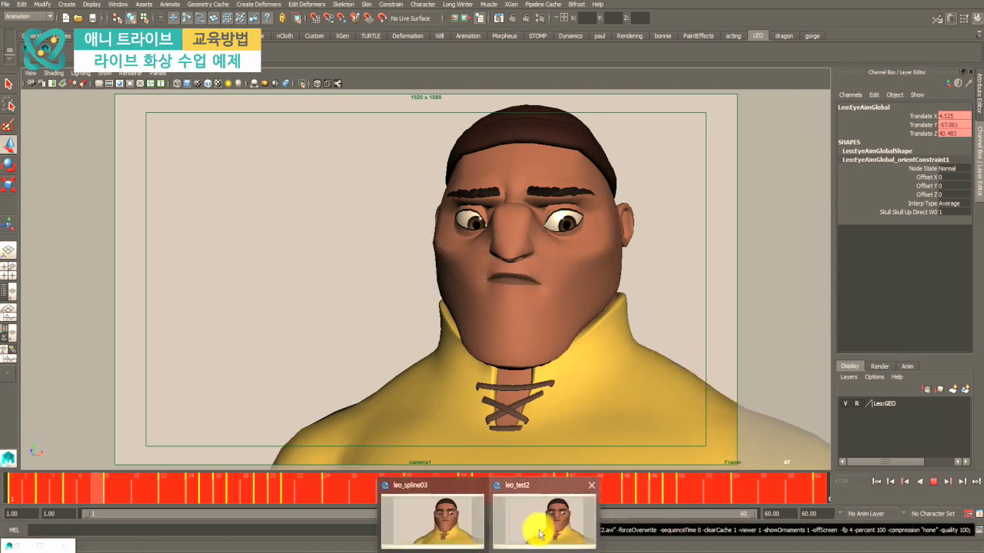
{"action": "left_click", "coordinate": [539, 523]}
{"action": "left_click", "coordinate": [975, 12]}
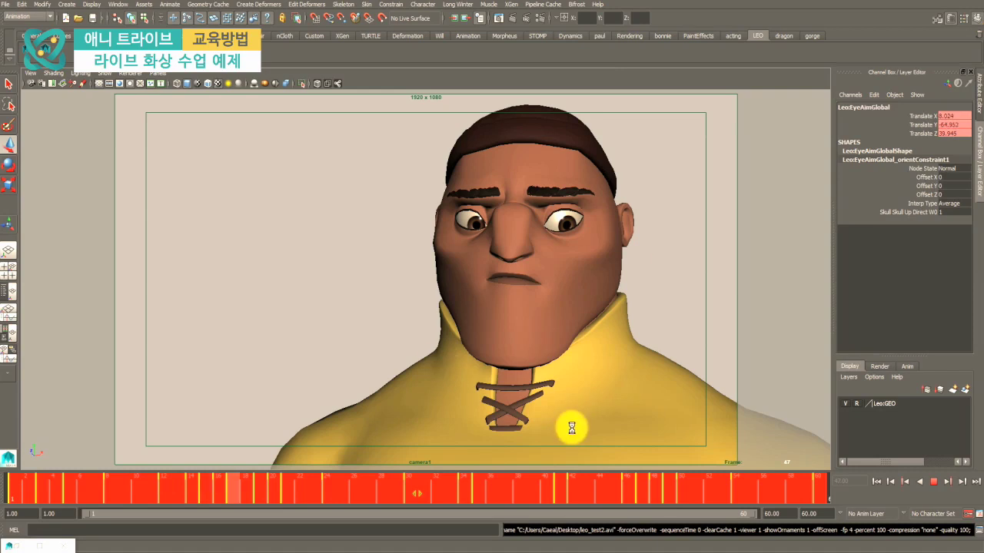
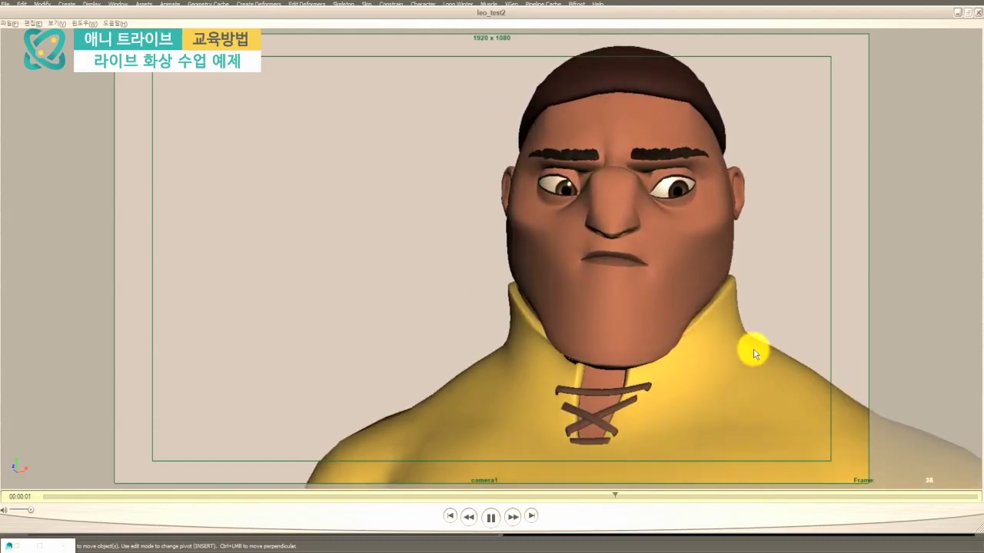
{"action": "key", "text": "space"}
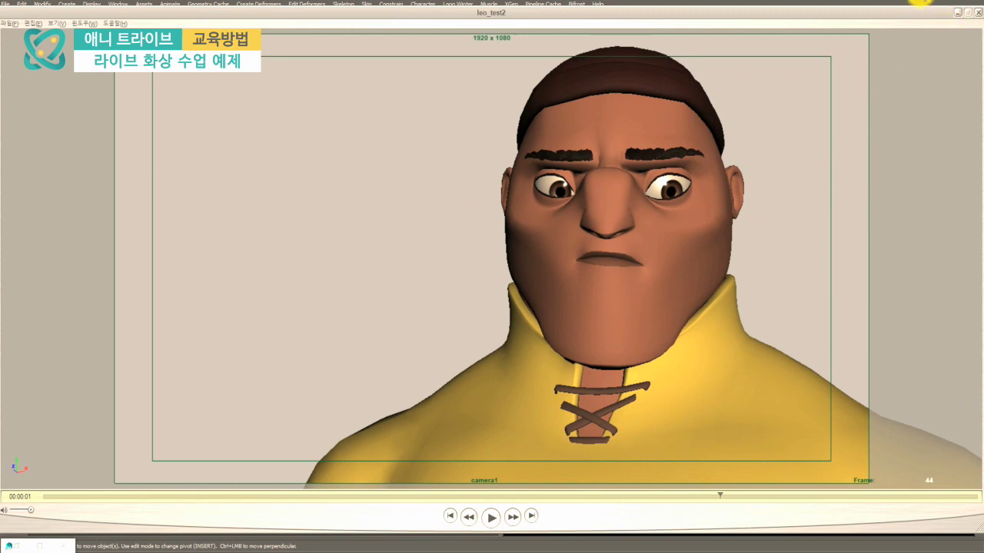
{"action": "left_click", "coordinate": [957, 12]}
- Lower the eye aim control at frame 42 to about Translate X 42.018 and Y -69.687, and carry the pose to frame 46
{"action": "left_click", "coordinate": [637, 489]}
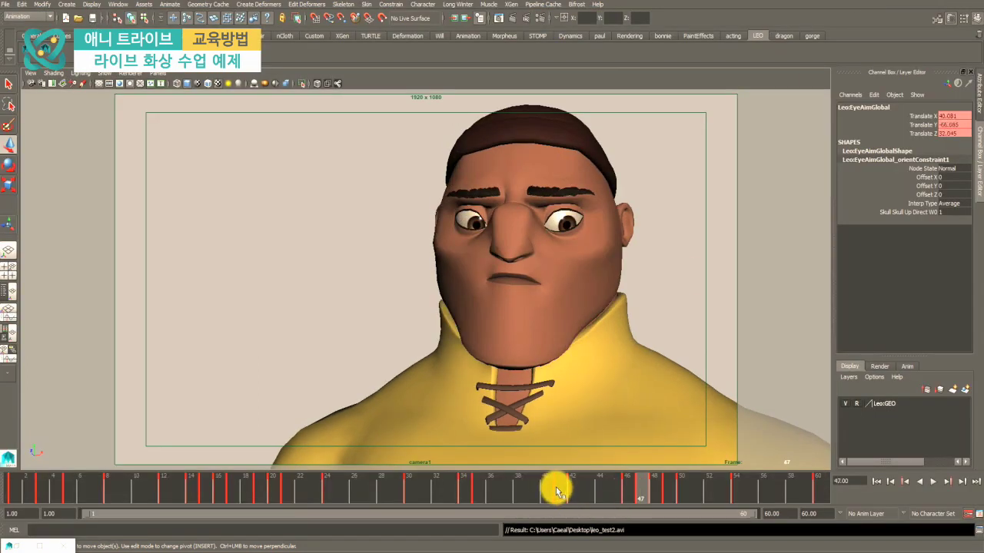
{"action": "left_click_drag", "start_coordinate": [556, 487], "coordinate": [571, 483]}
{"action": "key", "text": "space"}
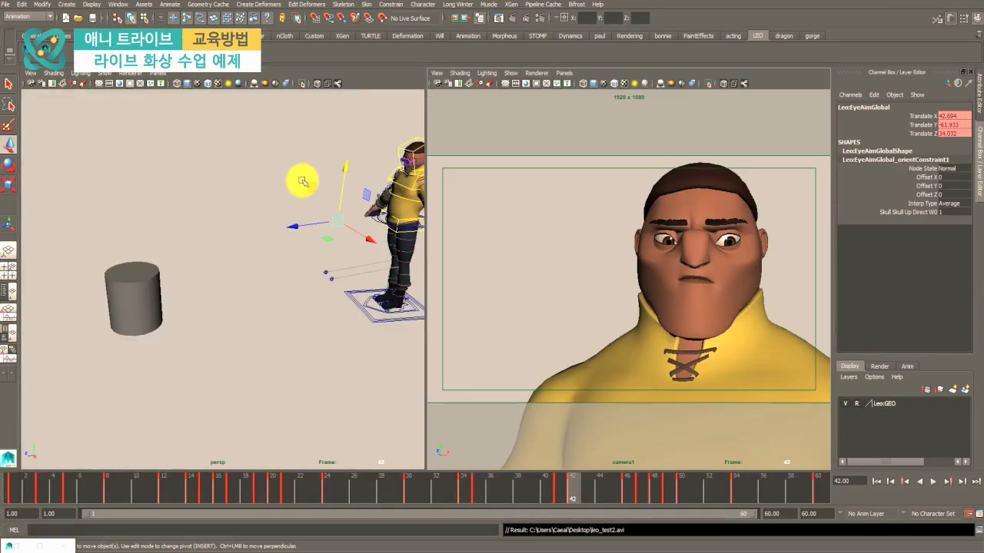
{"action": "left_click_drag", "start_coordinate": [342, 164], "coordinate": [347, 175]}
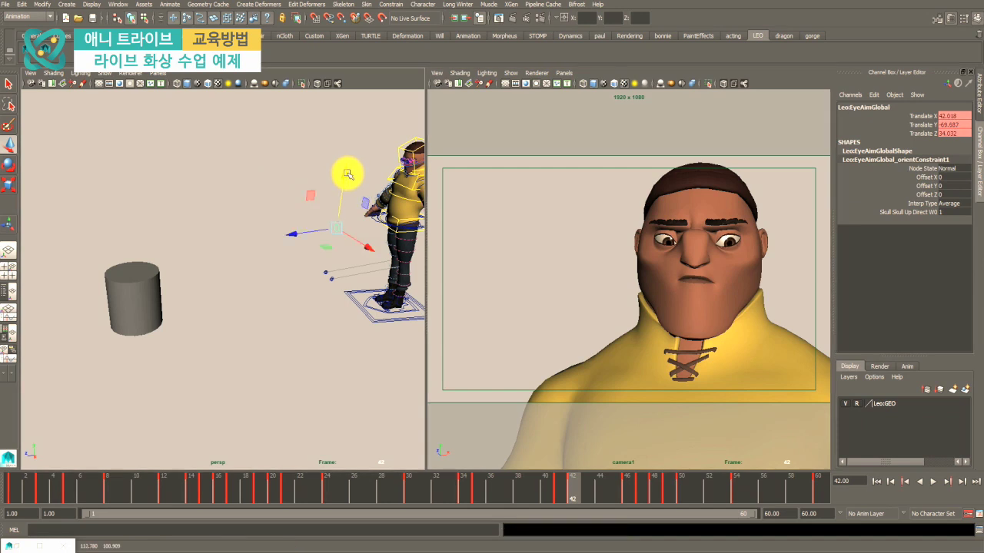
{"action": "key", "text": "space"}
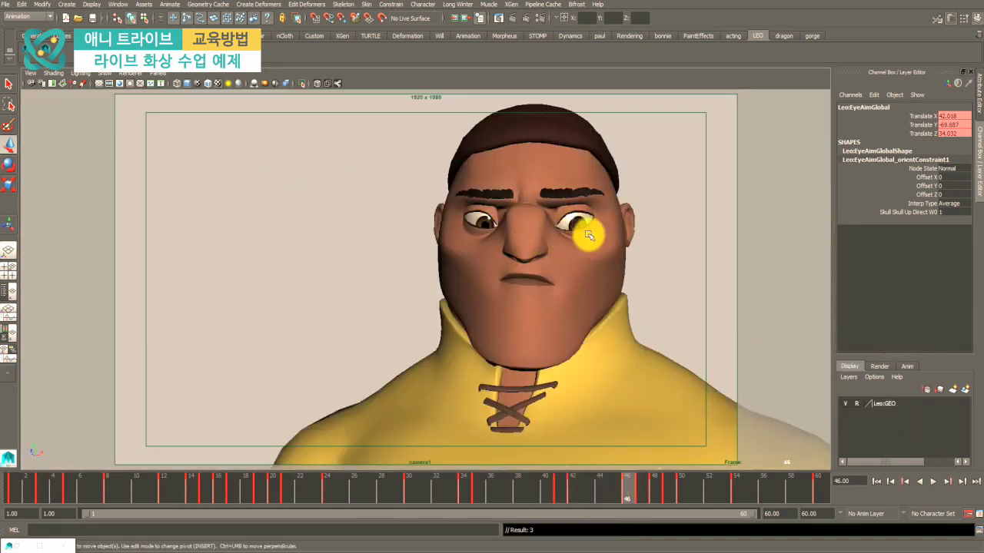
- Try raising the eye aim control at frame 46, and undo the move
{"action": "key", "text": "space"}
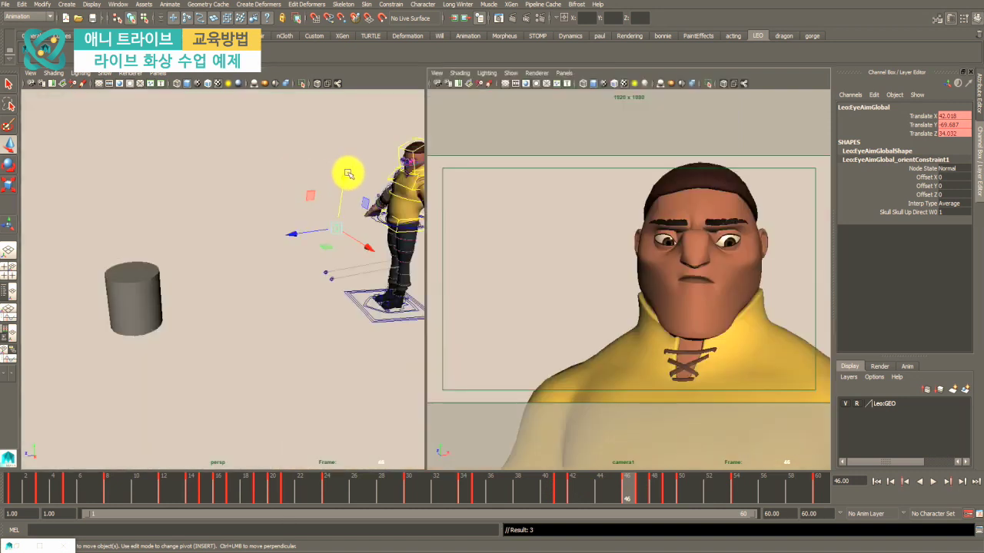
{"action": "left_click_drag", "start_coordinate": [348, 173], "coordinate": [350, 162]}
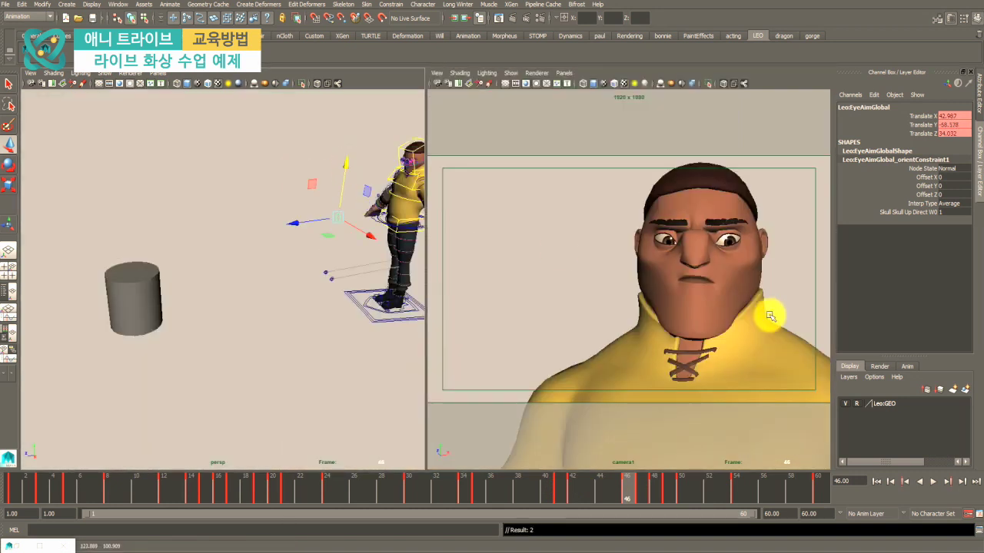
{"action": "key", "text": "space"}
{"action": "key", "text": "ctrl+z"}
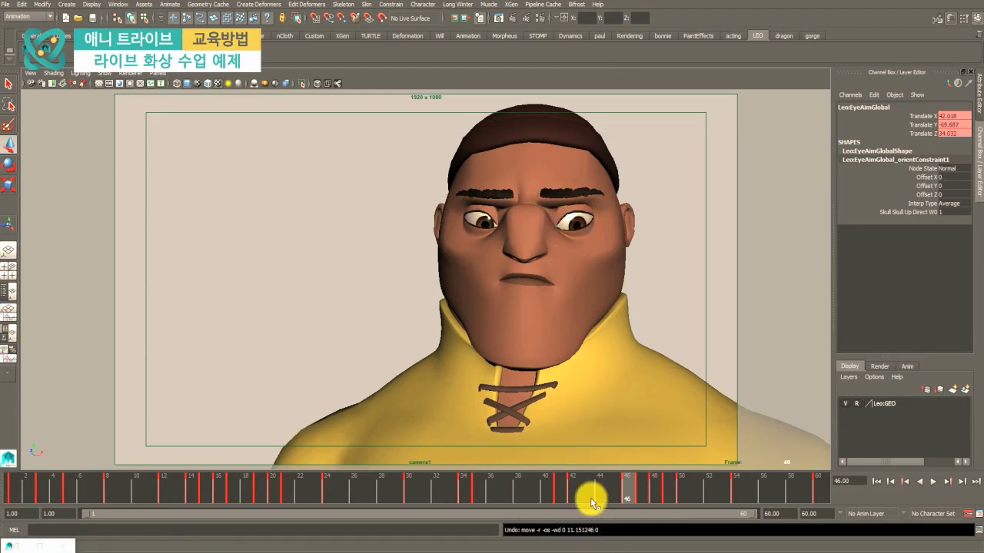
- Scrub the timeline from about frame 39 to frame 54 to check the eye movement through the head turn
{"action": "left_click", "coordinate": [528, 486]}
{"action": "left_click_drag", "start_coordinate": [569, 490], "coordinate": [642, 494]}
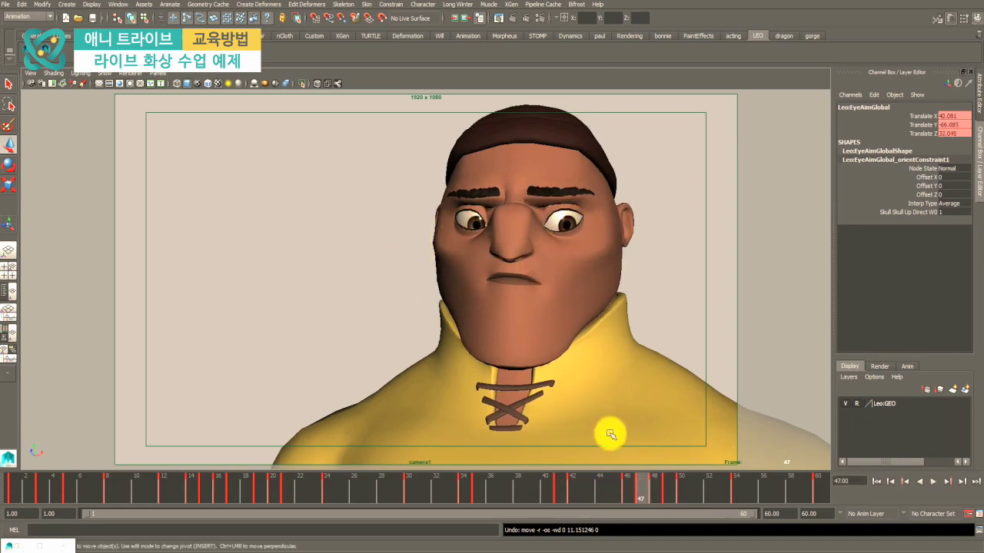
{"action": "left_click_drag", "start_coordinate": [632, 501], "coordinate": [739, 494]}
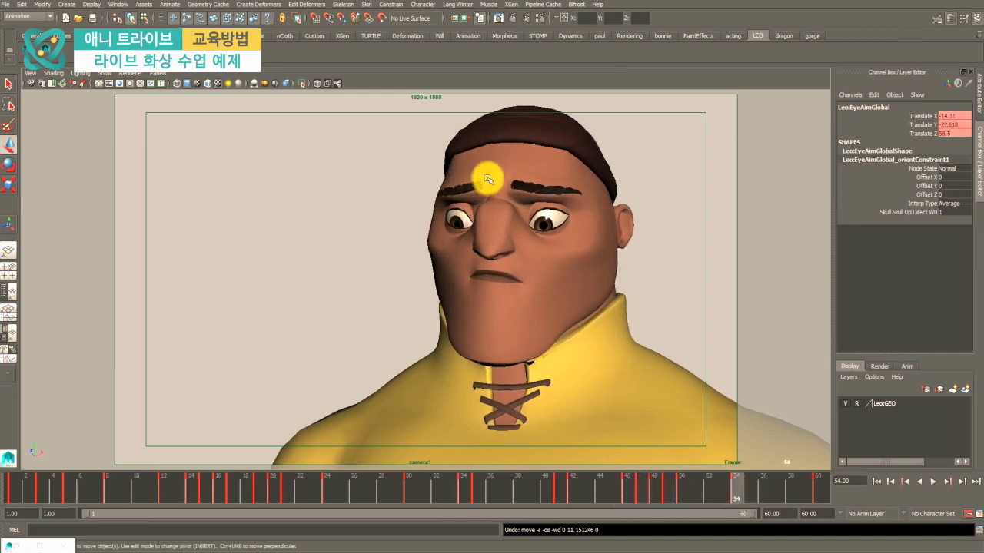
- Playblast the whole range over the existing leo_test2.avi and play the result in the maximized viewer
{"action": "double_click", "coordinate": [679, 490]}
{"action": "right_click", "coordinate": [680, 489]}
{"action": "left_click", "coordinate": [714, 446]}
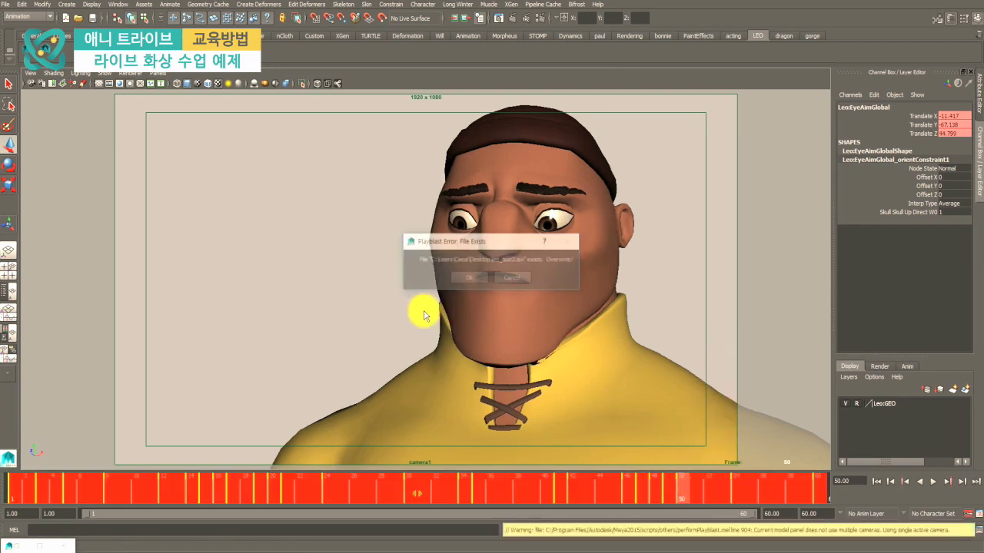
{"action": "left_click", "coordinate": [463, 278]}
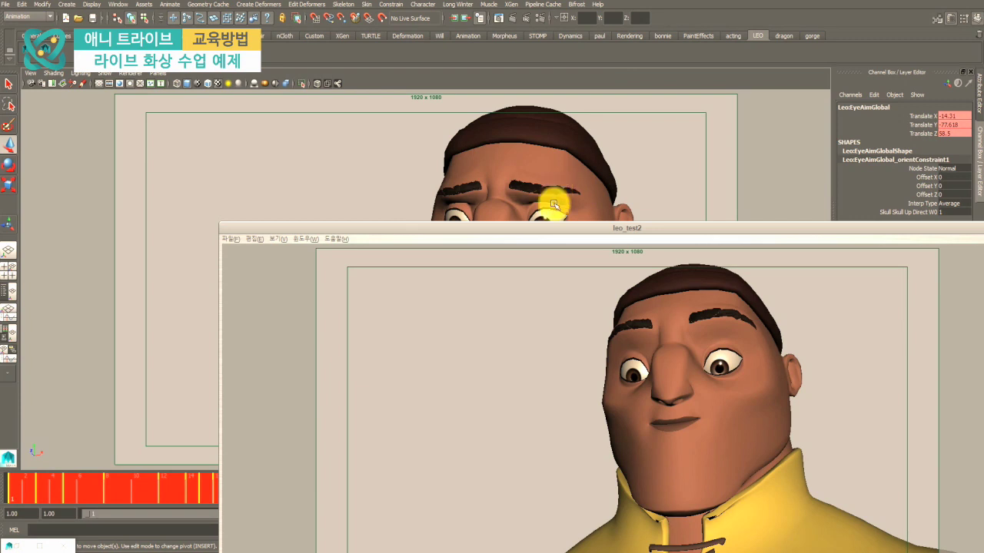
{"action": "double_click", "coordinate": [566, 229]}
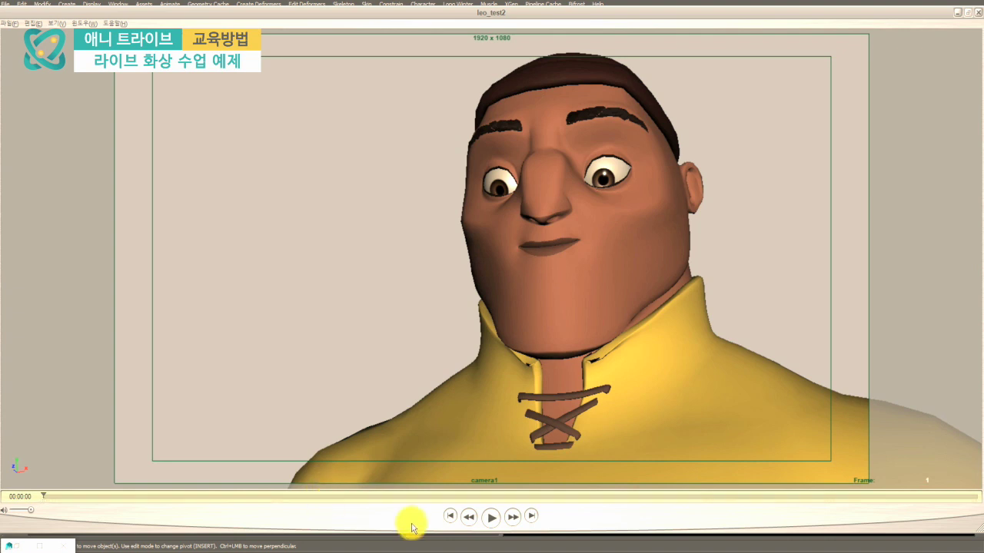
{"action": "left_click", "coordinate": [493, 518]}
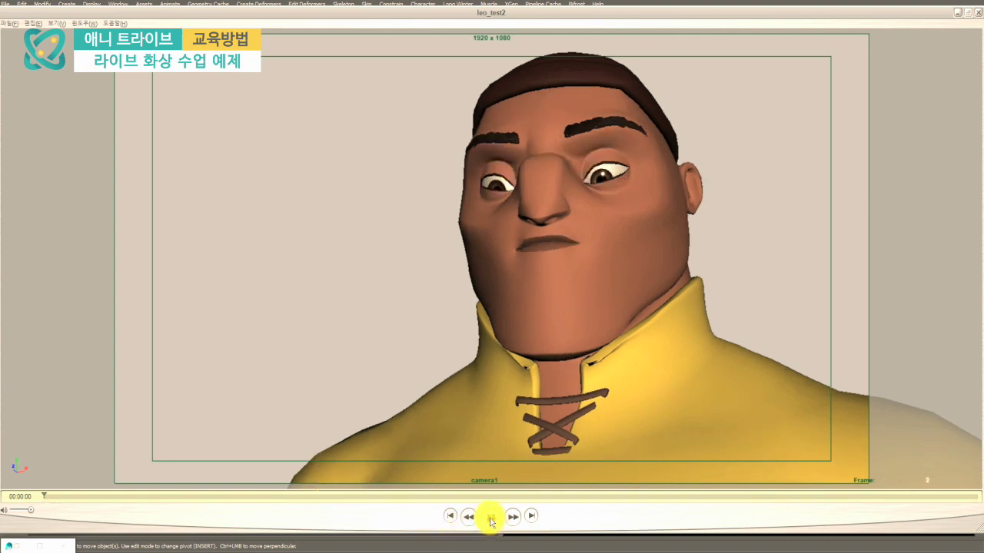